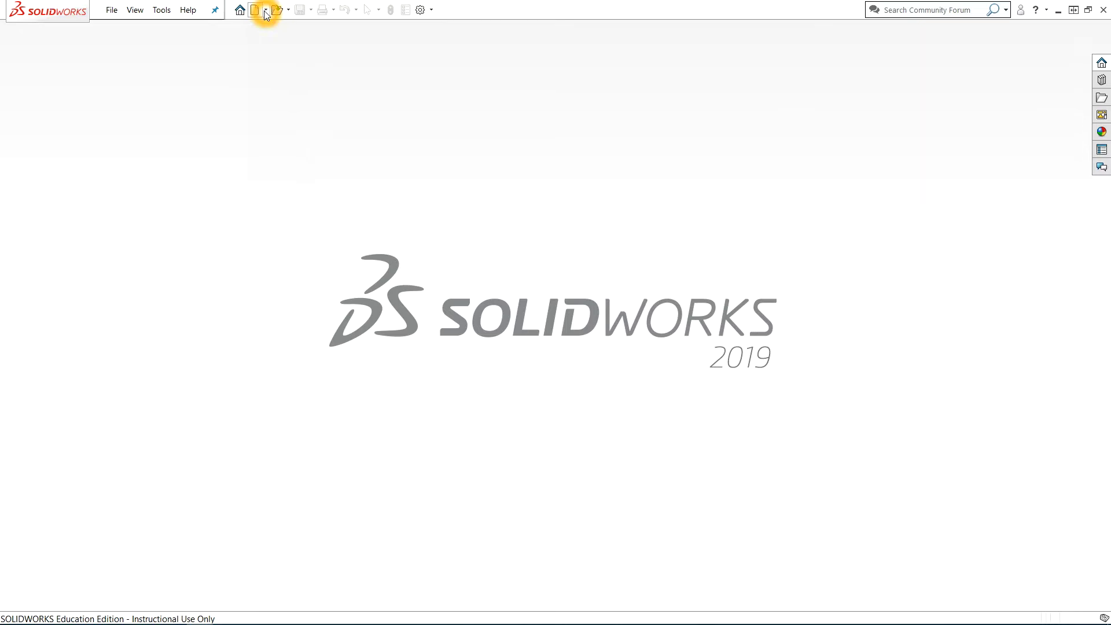
Step: Create a new assembly document from the Blank_1 assembly template
{"action": "left_click", "coordinate": [267, 11]}
{"action": "left_click", "coordinate": [267, 24]}
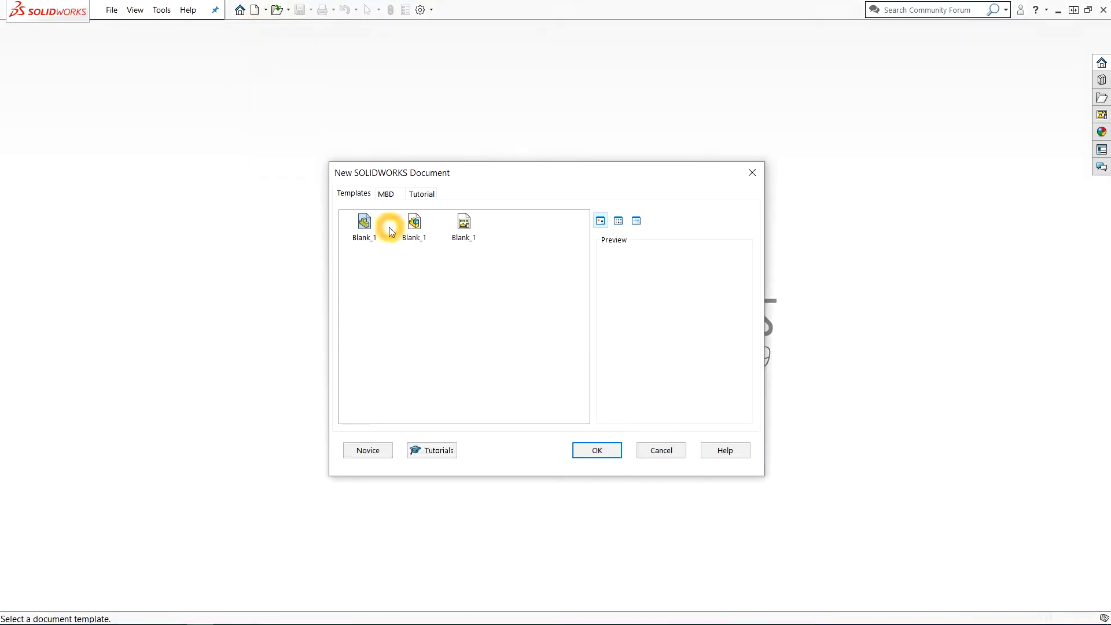
{"action": "left_click", "coordinate": [380, 452]}
{"action": "left_click", "coordinate": [556, 254]}
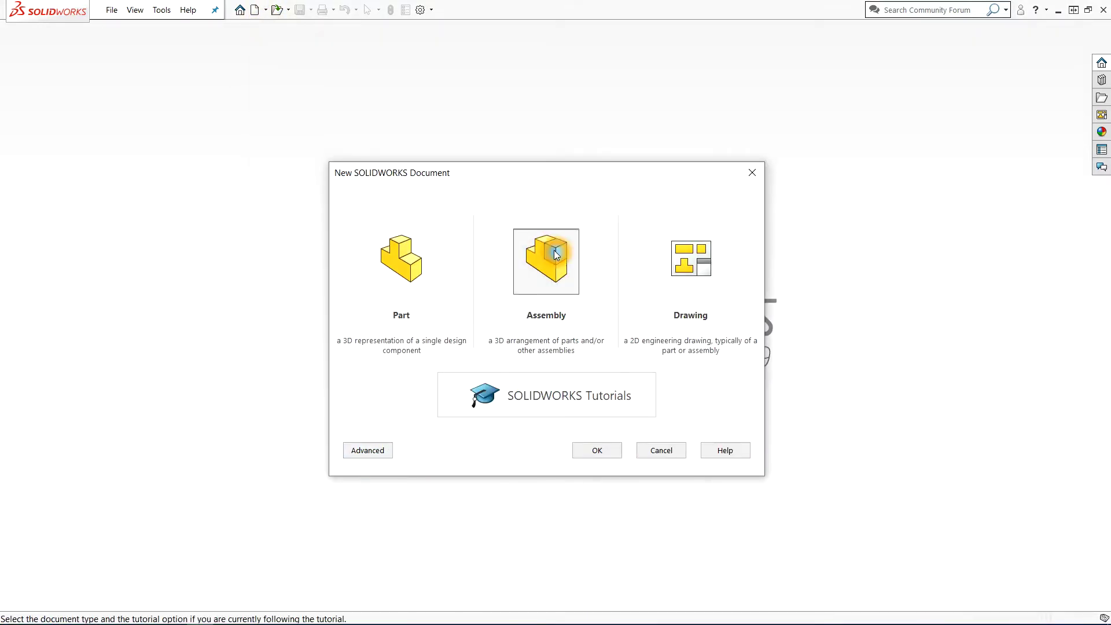
{"action": "left_click", "coordinate": [382, 452]}
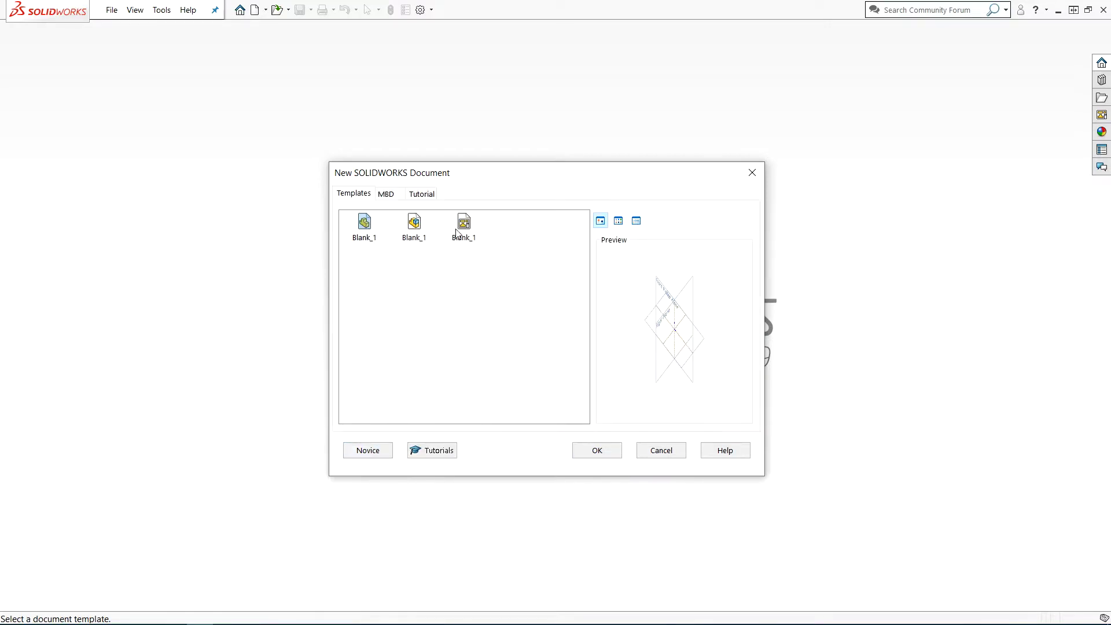
{"action": "left_click", "coordinate": [415, 228]}
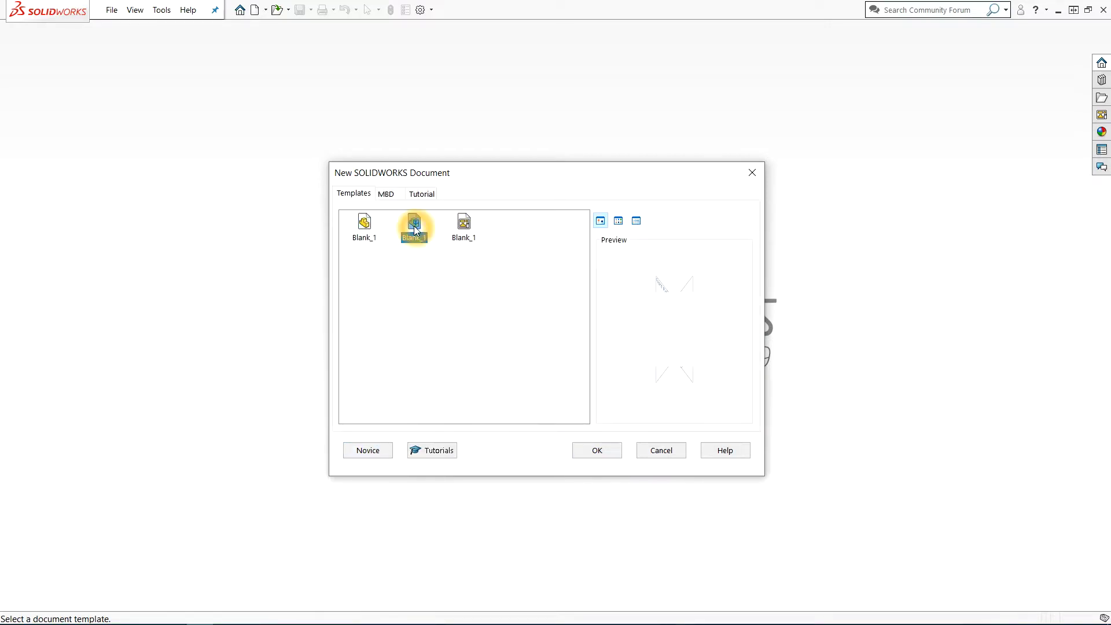
{"action": "left_click", "coordinate": [593, 451]}
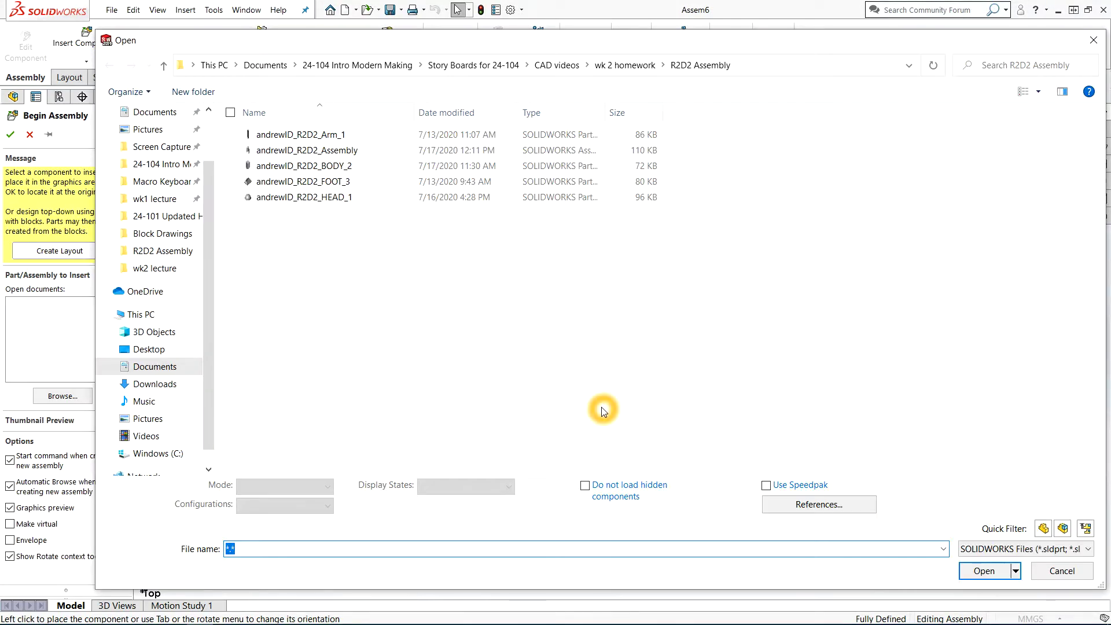
Step: Dismiss the initial component insertion without choosing a file and check the document's unit system
{"action": "left_click", "coordinate": [1046, 579]}
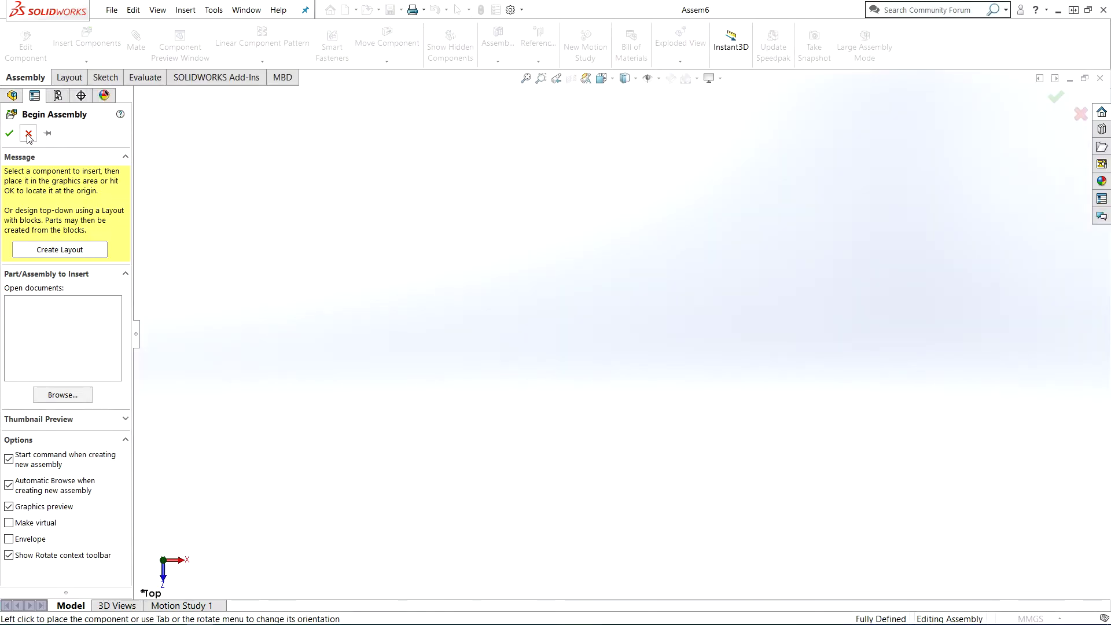
{"action": "left_click", "coordinate": [27, 135]}
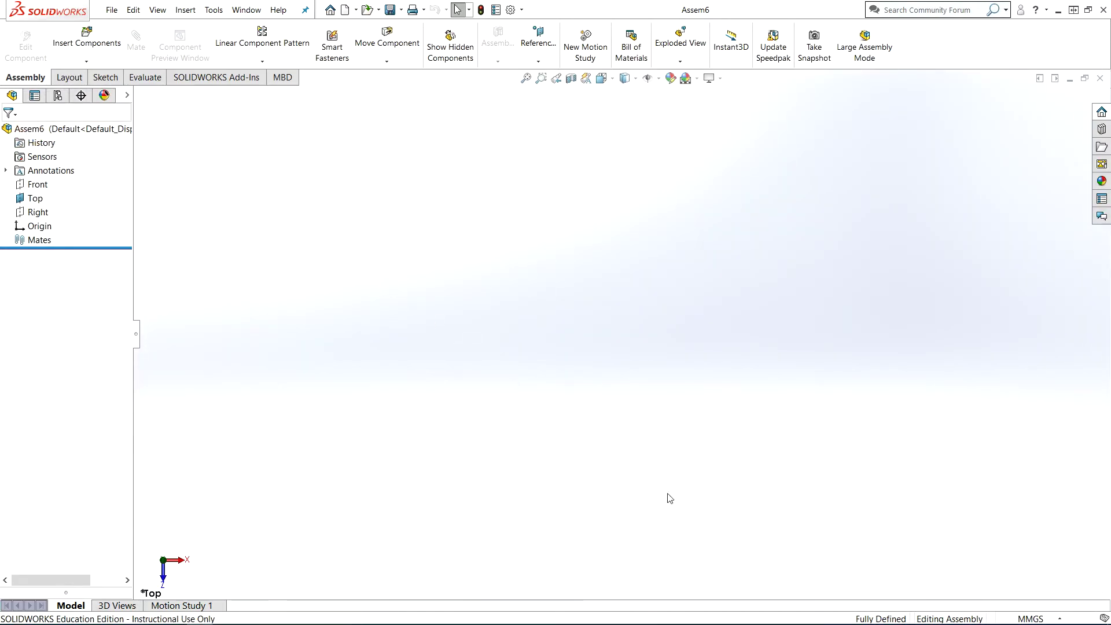
{"action": "left_click", "coordinate": [1063, 620]}
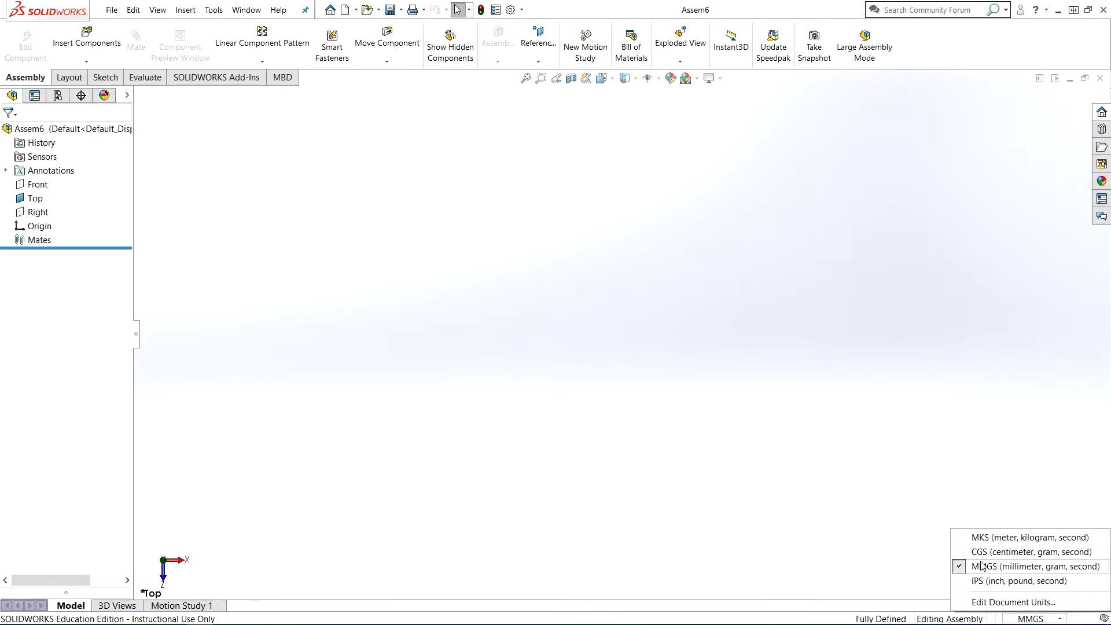
{"action": "left_click", "coordinate": [818, 538]}
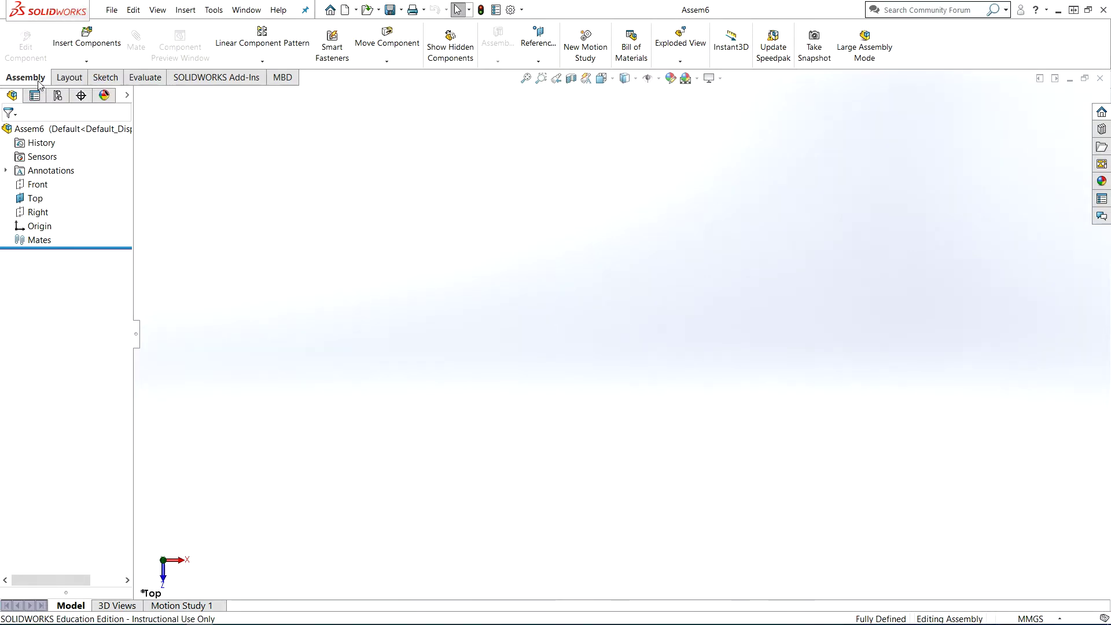
Step: Insert the andrewID_R2D2_BODY_2 part as the assembly's first component
{"action": "left_click", "coordinate": [81, 44]}
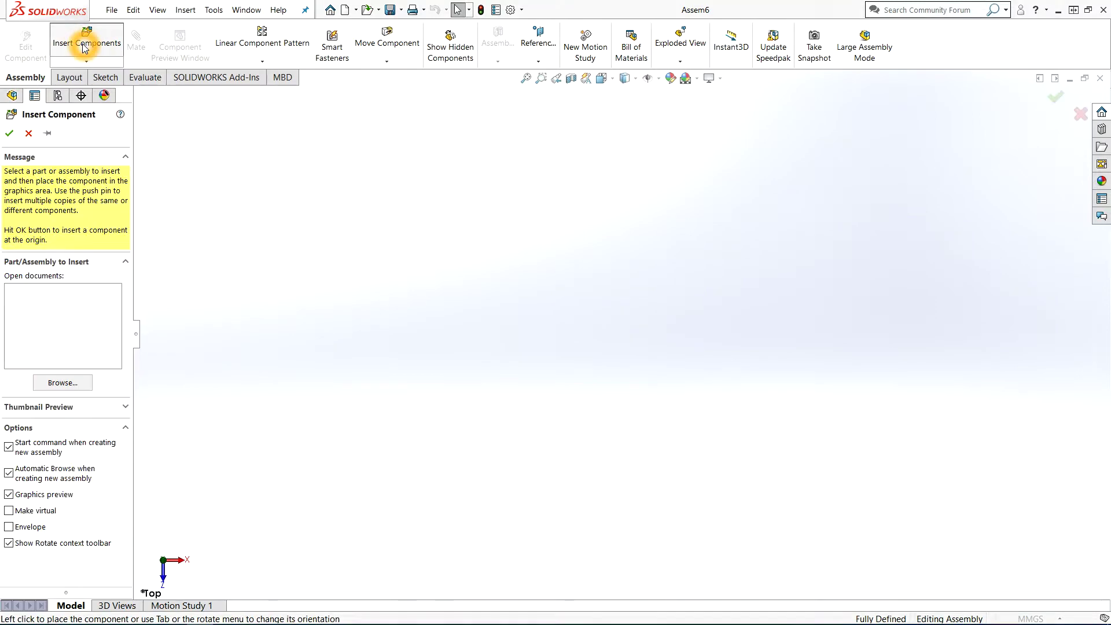
{"action": "left_click", "coordinate": [302, 166]}
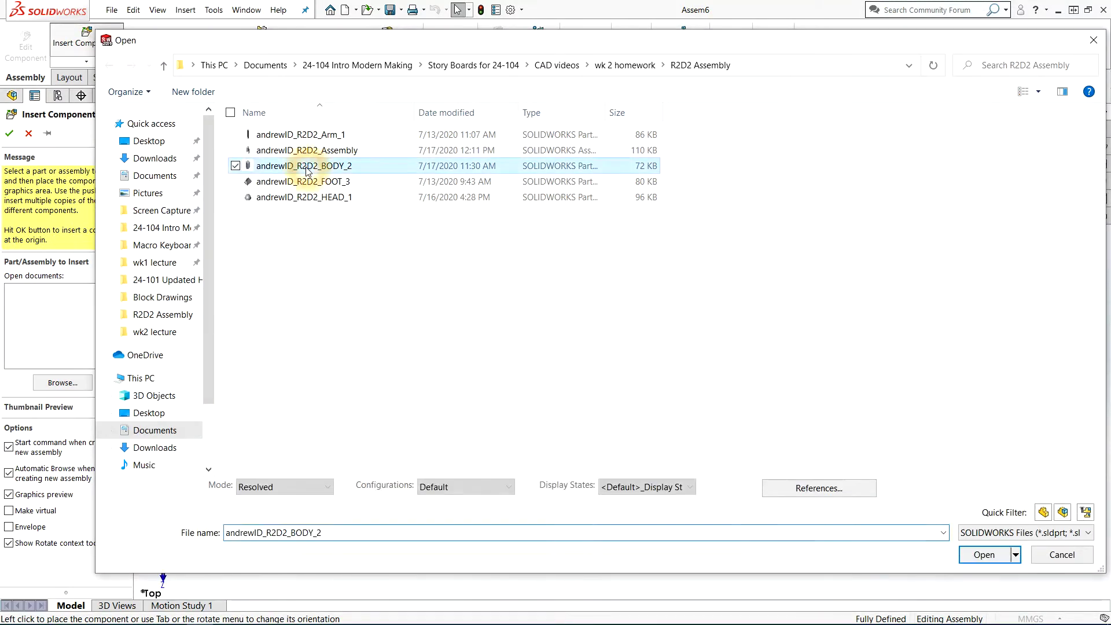
{"action": "left_click", "coordinate": [977, 556]}
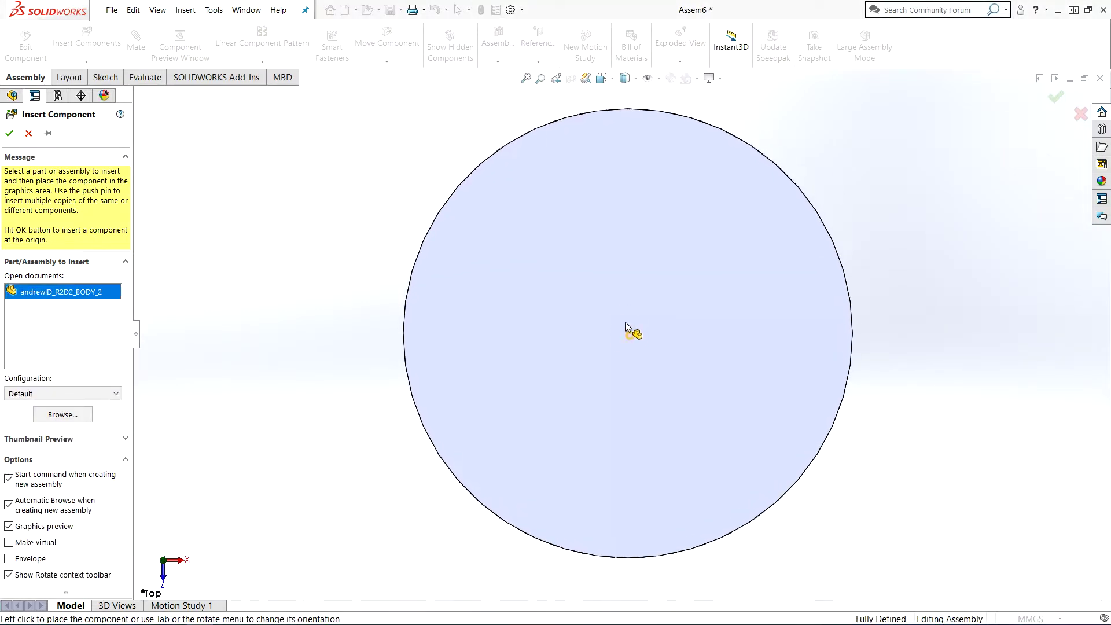
{"action": "middle_click_drag", "start_coordinate": [627, 330], "coordinate": [623, 256]}
{"action": "scroll", "coordinate": [623, 303], "scroll_direction": "up", "scroll_amount": 4}
{"action": "scroll", "coordinate": [623, 256], "scroll_direction": "up", "scroll_amount": 4}
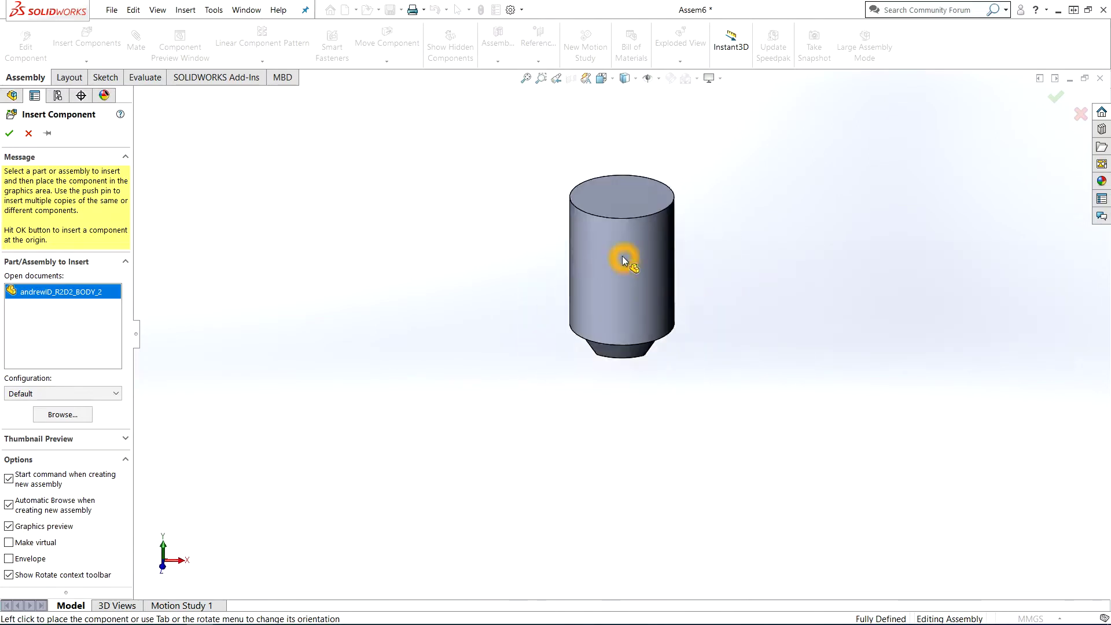
{"action": "middle_click_drag", "start_coordinate": [626, 307], "coordinate": [623, 279]}
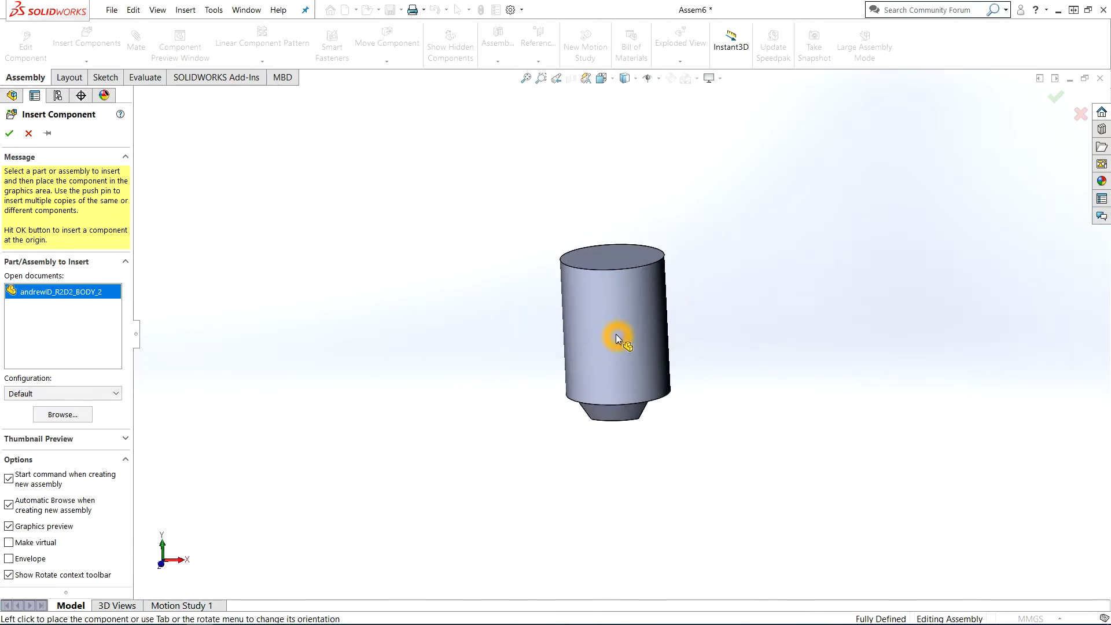
{"action": "left_click", "coordinate": [1057, 330]}
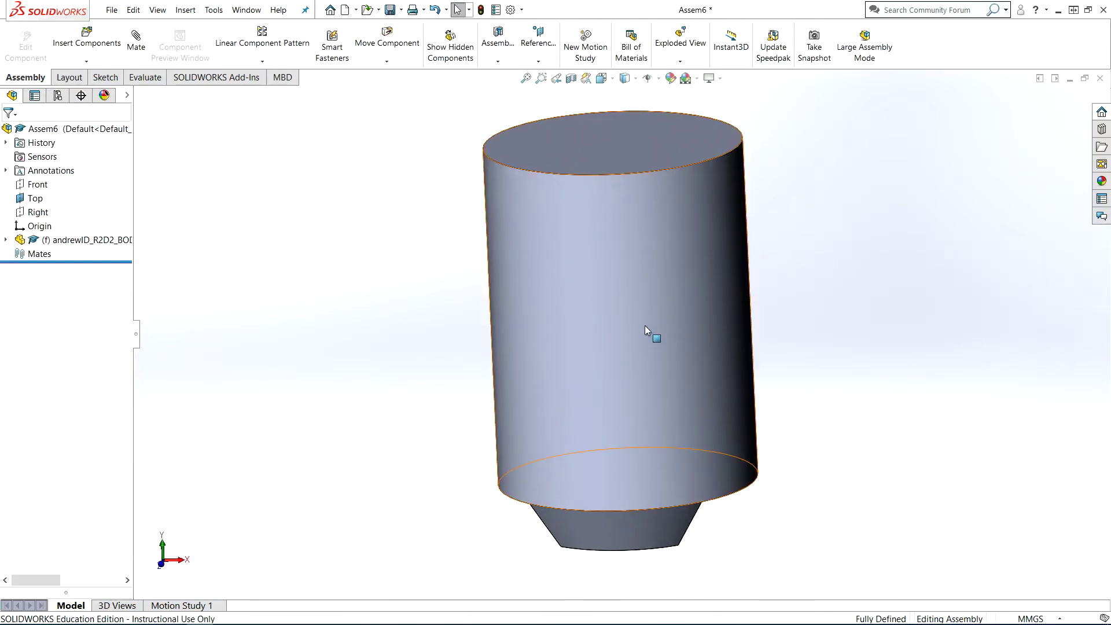
Step: Check whether the body is fixed by viewing its component options and trying to move it
{"action": "right_click", "coordinate": [644, 325]}
{"action": "left_click", "coordinate": [675, 372]}
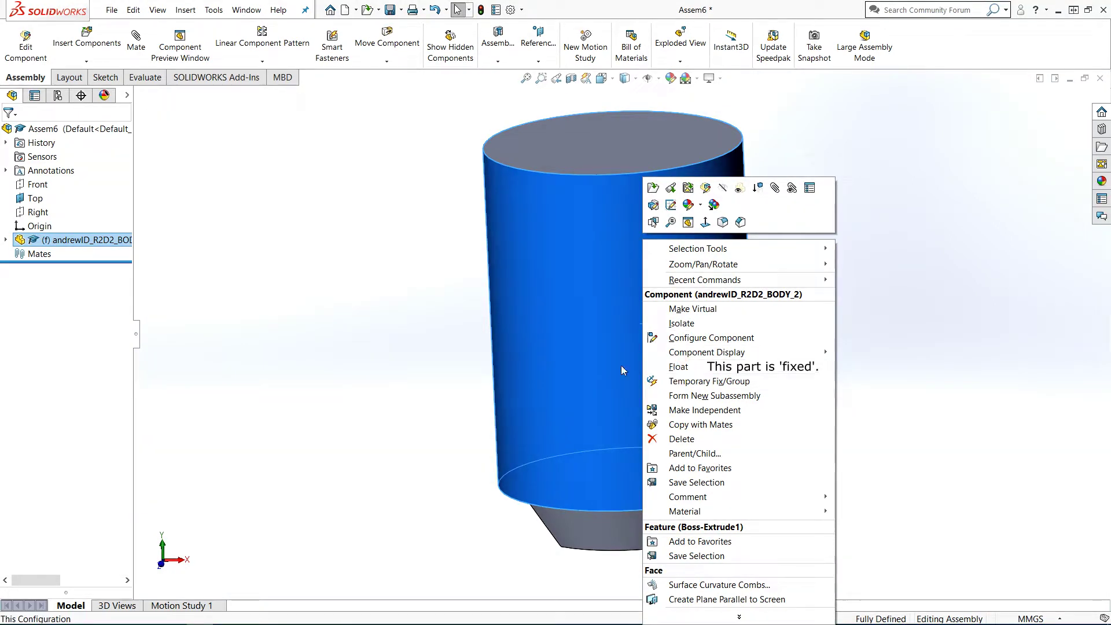
{"action": "left_click", "coordinate": [441, 346]}
{"action": "middle_click_drag", "start_coordinate": [441, 346], "coordinate": [460, 351]}
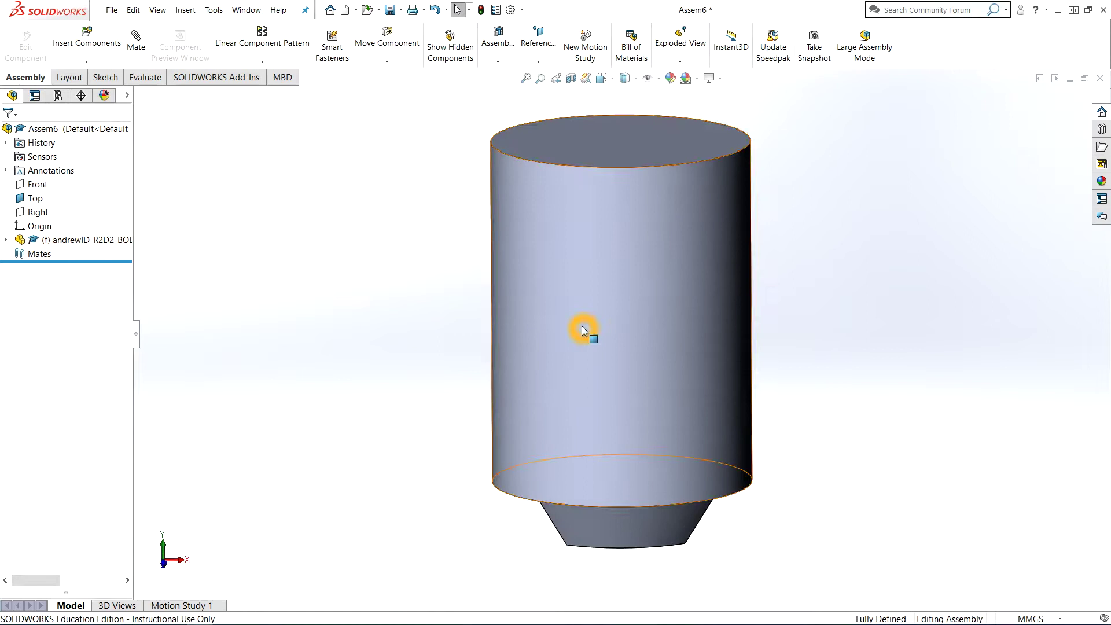
{"action": "left_click_drag", "start_coordinate": [582, 326], "coordinate": [647, 256]}
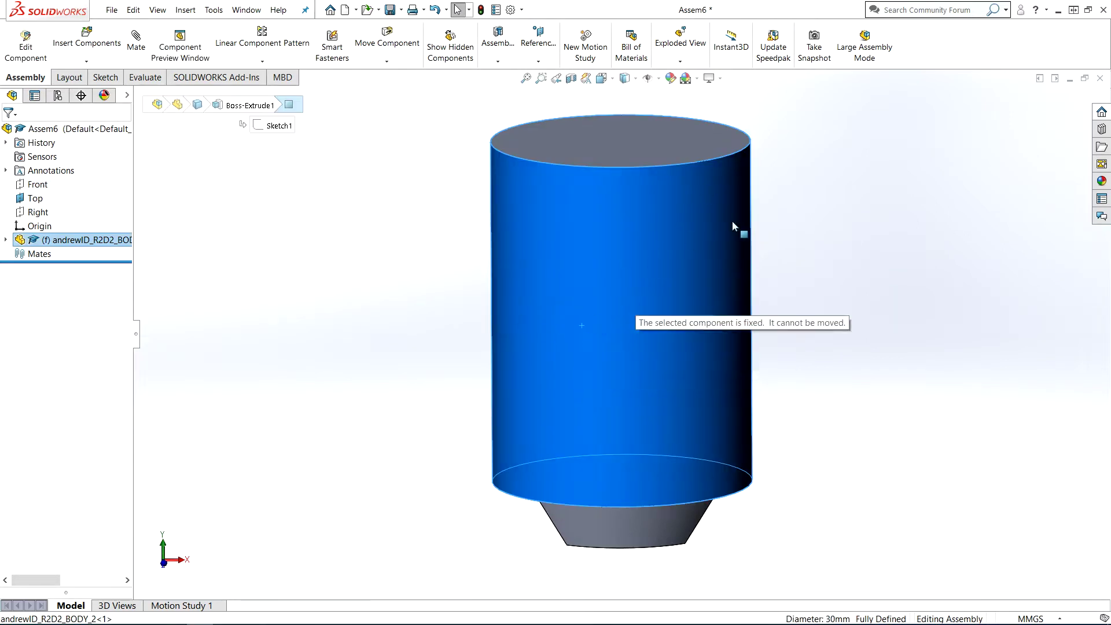
{"action": "left_click_drag", "start_coordinate": [699, 382], "coordinate": [867, 284]}
{"action": "left_click", "coordinate": [846, 289]}
Step: Insert andrewID_R2D2_Arm_1, andrewID_R2D2_FOOT_3 and andrewID_R2D2_HEAD_1 together, placing the arm beside the body, the foot below the arm and the head above the body
{"action": "scroll", "coordinate": [845, 289], "scroll_direction": "up", "scroll_amount": 3}
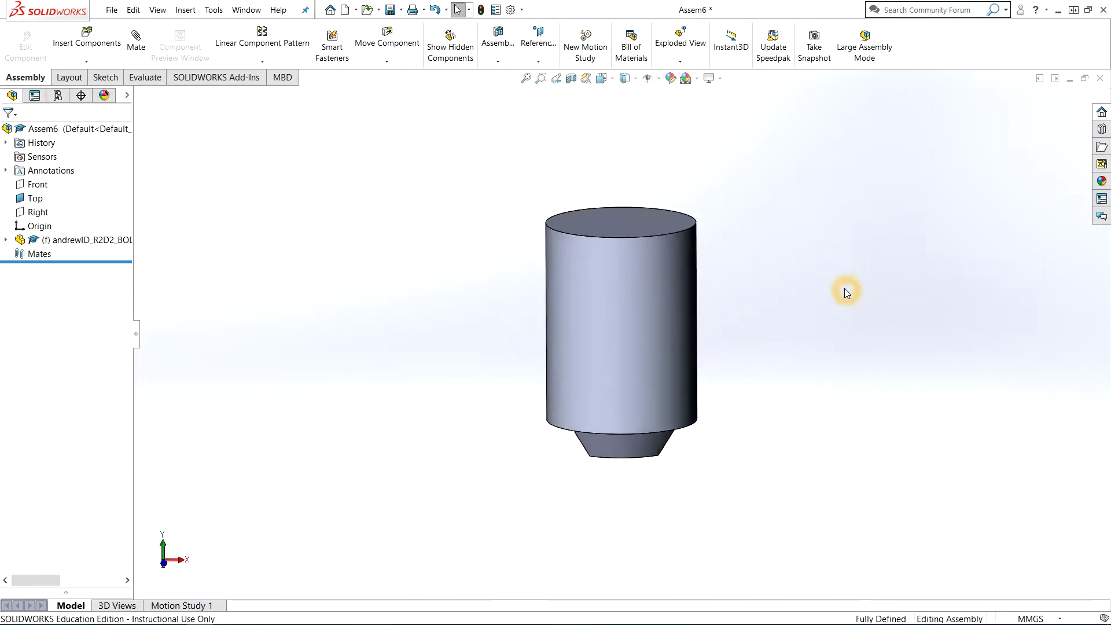
{"action": "scroll", "coordinate": [845, 289], "scroll_direction": "up", "scroll_amount": 1}
{"action": "scroll", "coordinate": [837, 292], "scroll_direction": "down", "scroll_amount": 1}
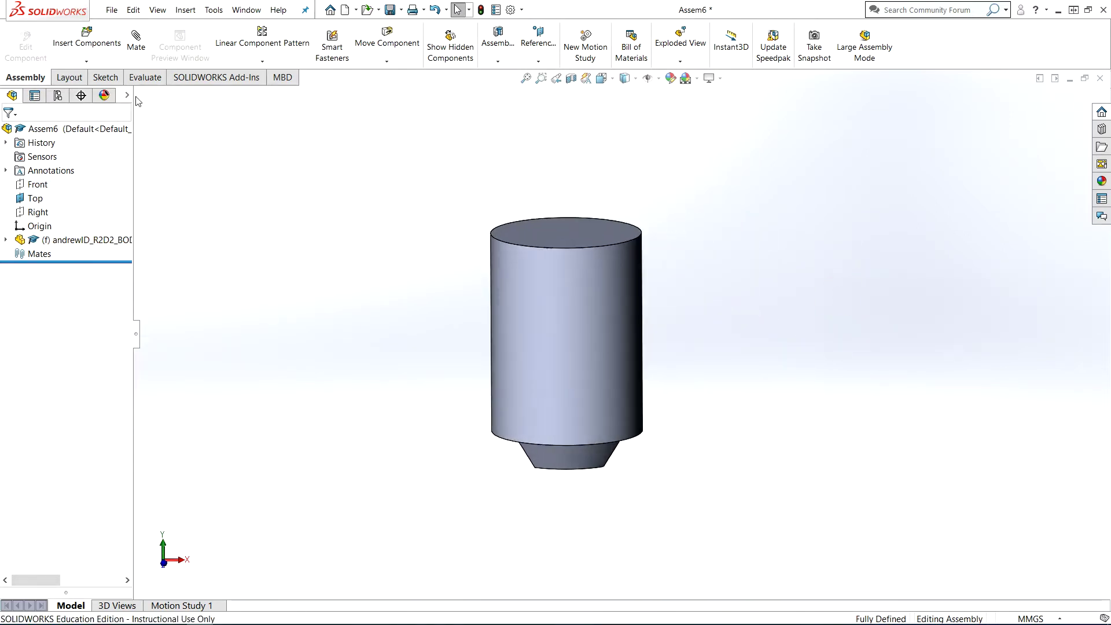
{"action": "left_click", "coordinate": [85, 49]}
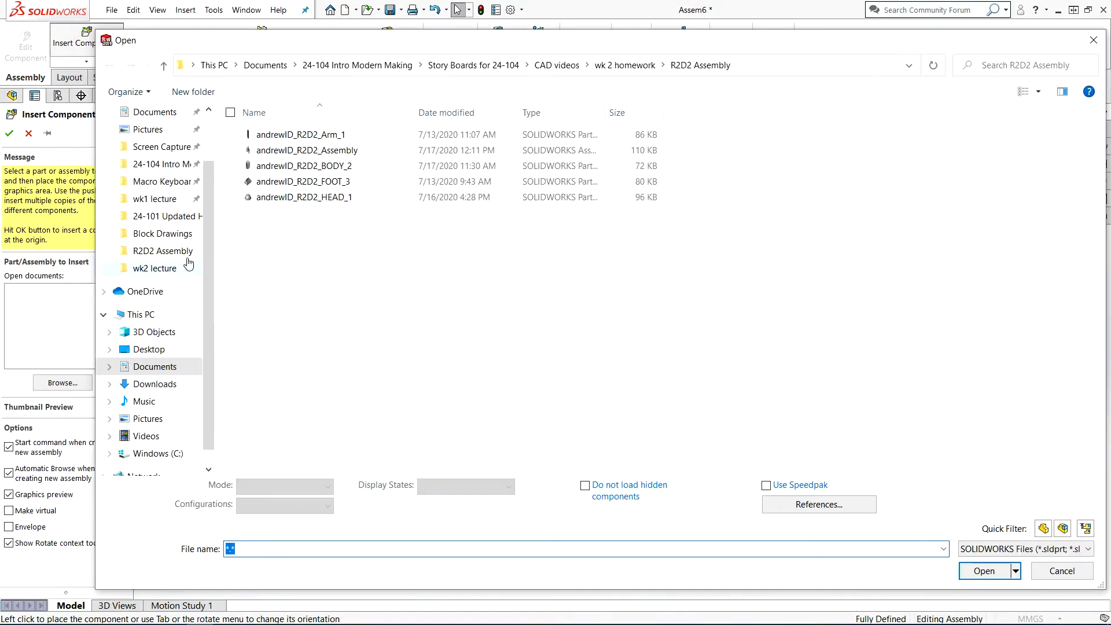
{"action": "left_click", "coordinate": [323, 199]}
{"action": "left_click", "coordinate": [323, 183], "text": "ctrl"}
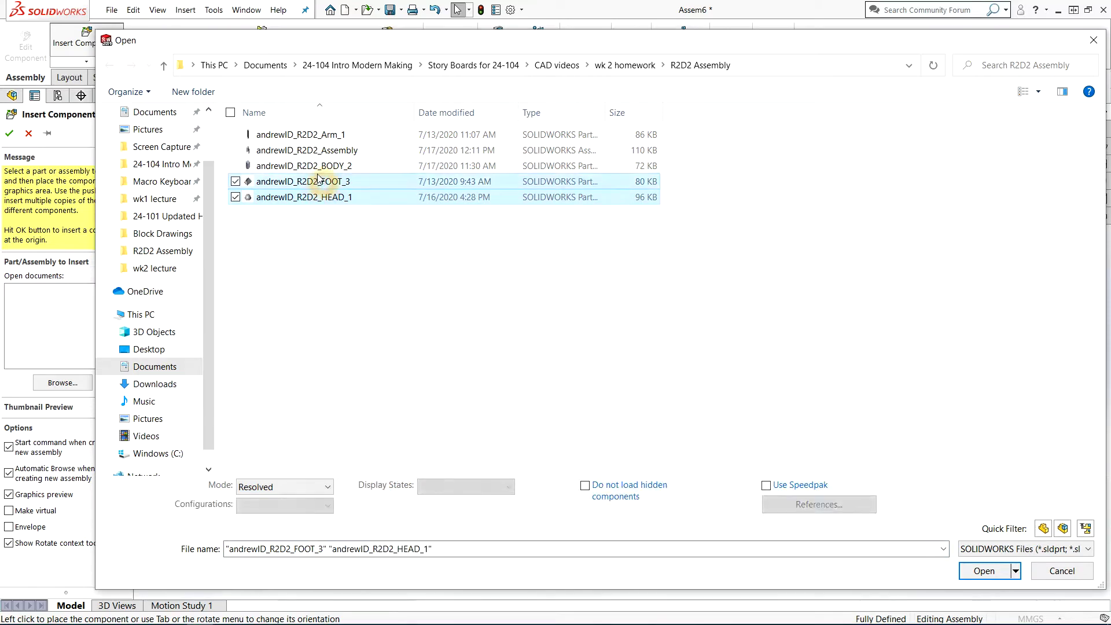
{"action": "left_click", "coordinate": [318, 139], "text": "ctrl"}
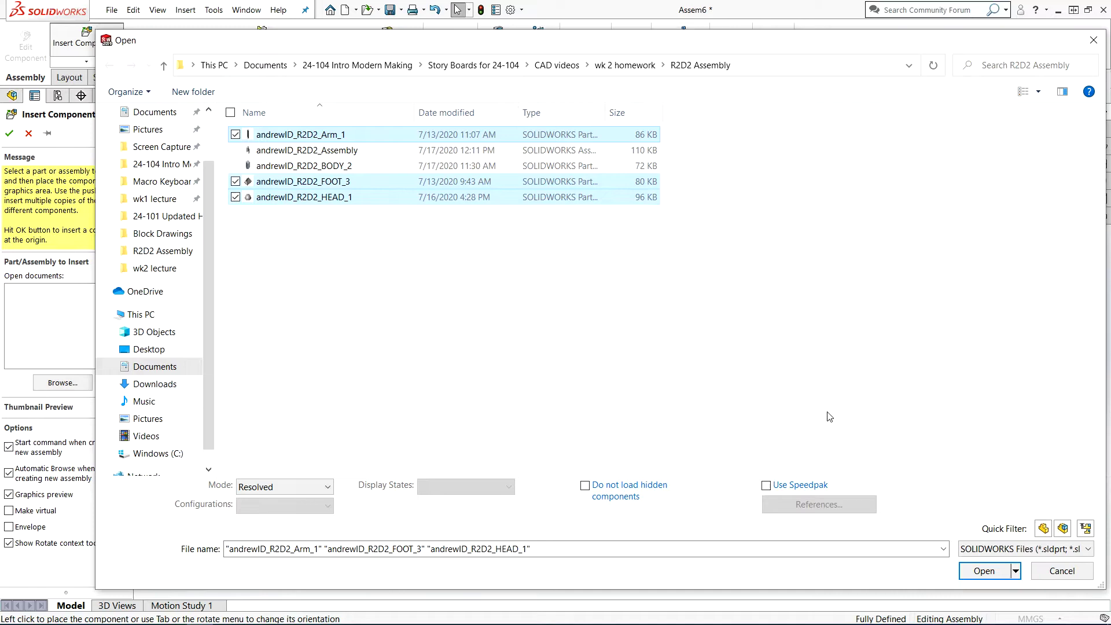
{"action": "left_click", "coordinate": [993, 572]}
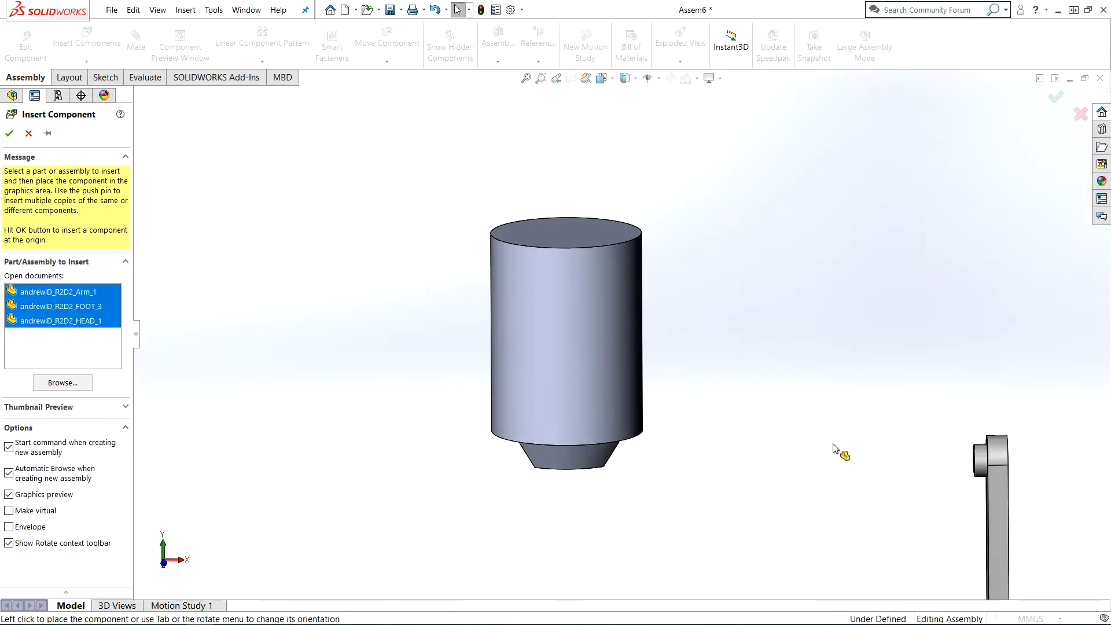
{"action": "left_click", "coordinate": [708, 344]}
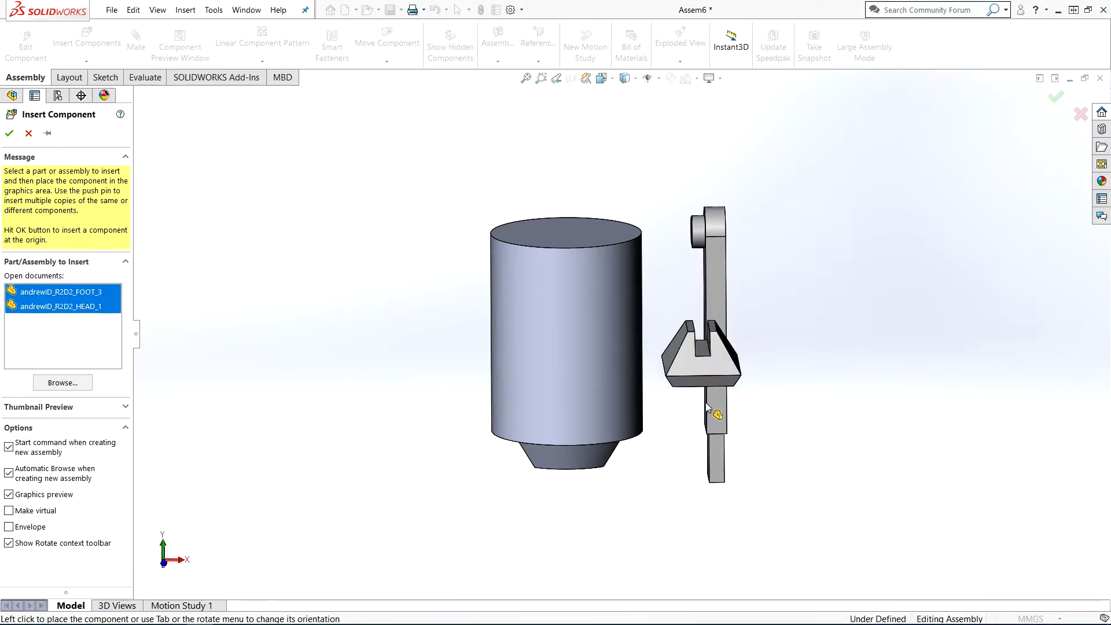
{"action": "left_click", "coordinate": [699, 526]}
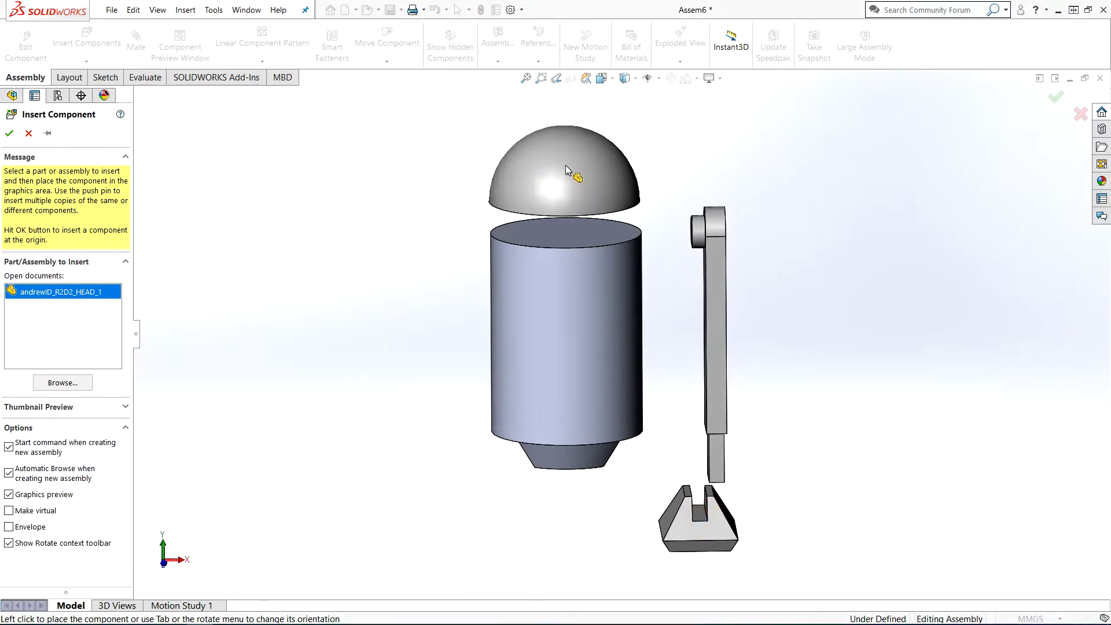
{"action": "left_click", "coordinate": [568, 150]}
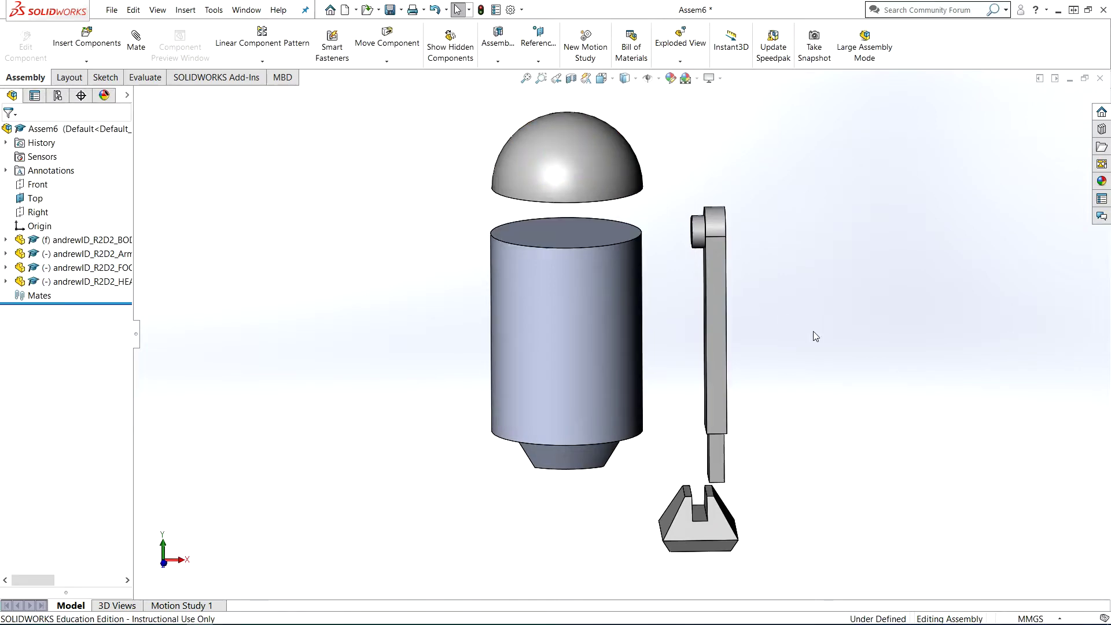
Step: Shift the head slightly sideways above the body and move the arm and foot farther out from it
{"action": "middle_click_drag", "start_coordinate": [812, 333], "coordinate": [550, 360]}
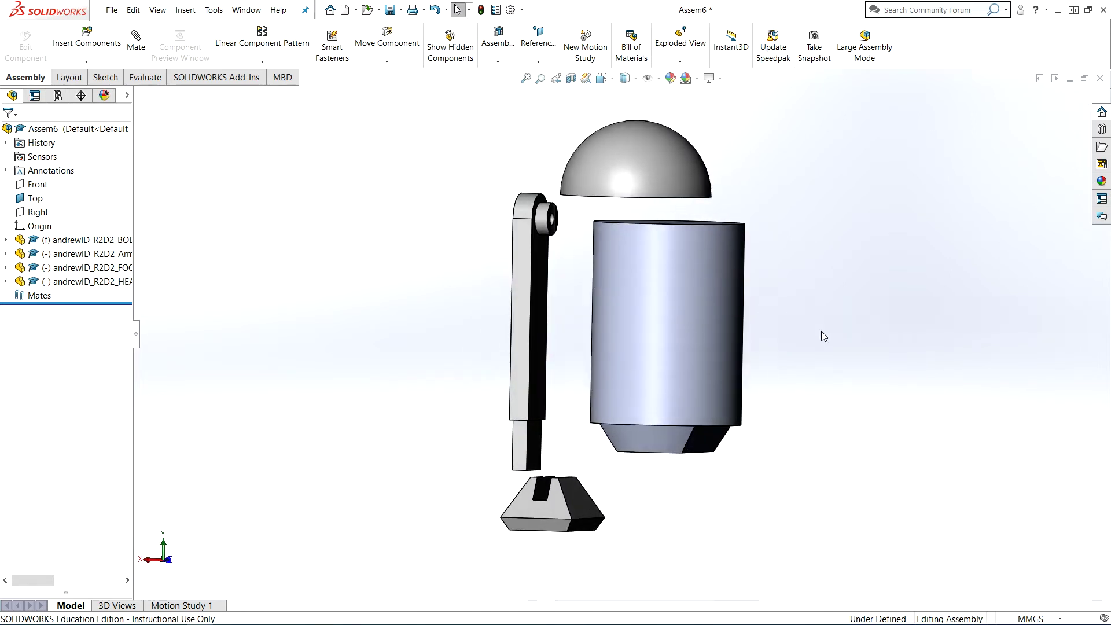
{"action": "middle_click_drag", "start_coordinate": [823, 335], "coordinate": [826, 307]}
{"action": "left_click", "coordinate": [658, 162]}
{"action": "mouse_move", "coordinate": [658, 162]}
{"action": "left_mouse_down"}
{"action": "mouse_move", "coordinate": [679, 173]}
{"action": "mouse_move", "coordinate": [678, 160]}
{"action": "left_mouse_up"}
{"action": "left_click_drag", "start_coordinate": [532, 261], "coordinate": [487, 227]}
{"action": "left_click_drag", "start_coordinate": [557, 513], "coordinate": [534, 480]}
{"action": "scroll", "coordinate": [749, 201], "scroll_direction": "down", "scroll_amount": 1}
{"action": "left_click", "coordinate": [747, 198]}
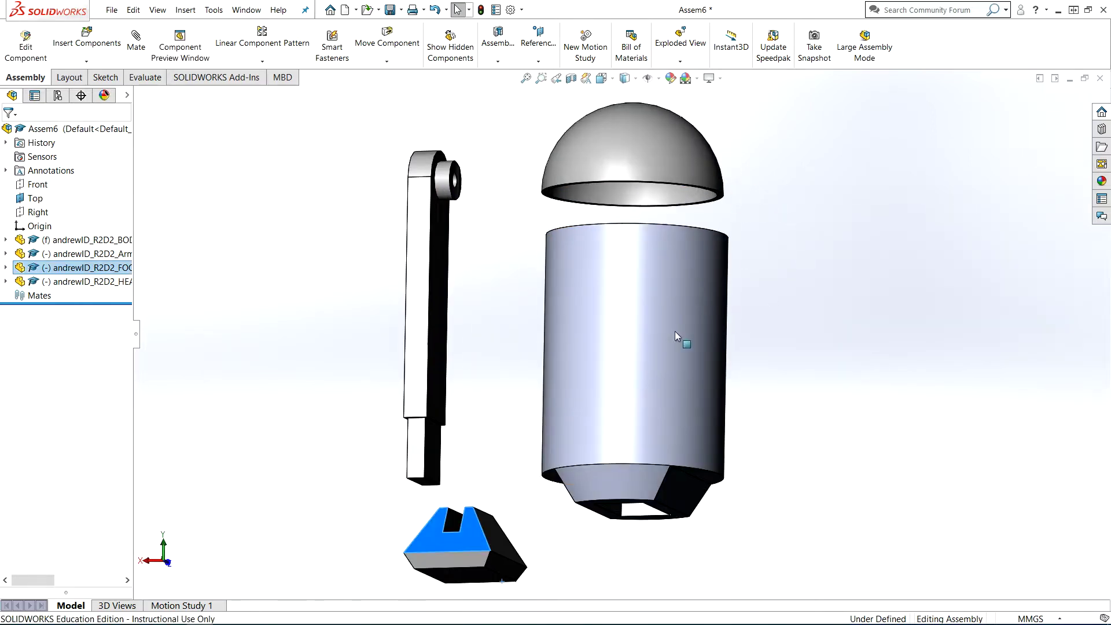
{"action": "left_click", "coordinate": [781, 221]}
Step: Add a concentric mate between the outer circular edge of the head's rim and the circular edge at the top of the body
{"action": "scroll", "coordinate": [659, 217], "scroll_direction": "down", "scroll_amount": 3}
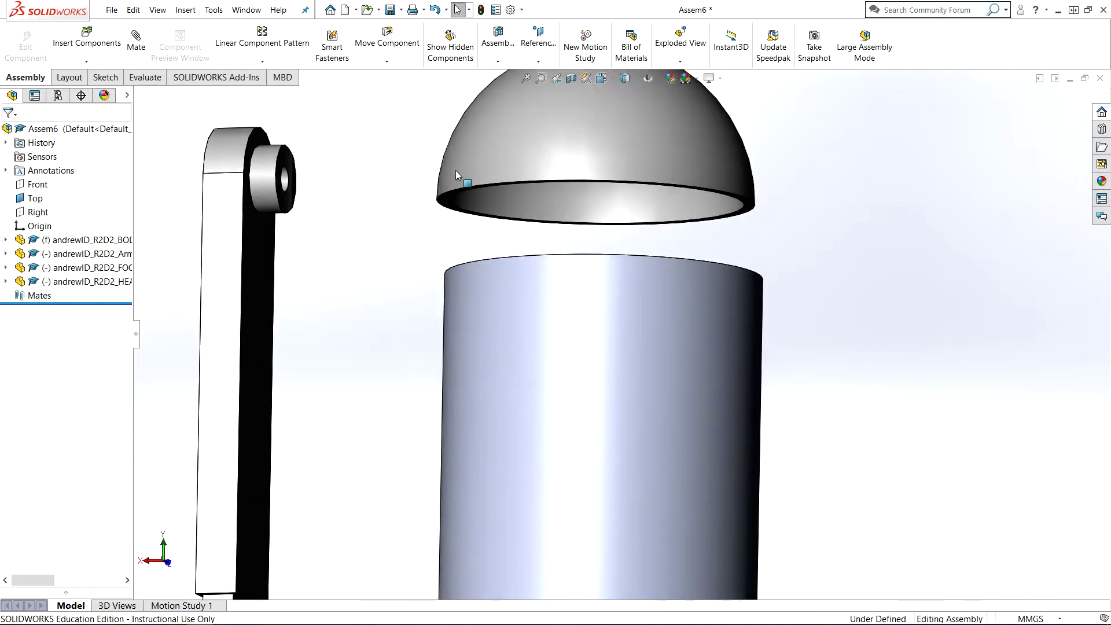
{"action": "left_click", "coordinate": [137, 48]}
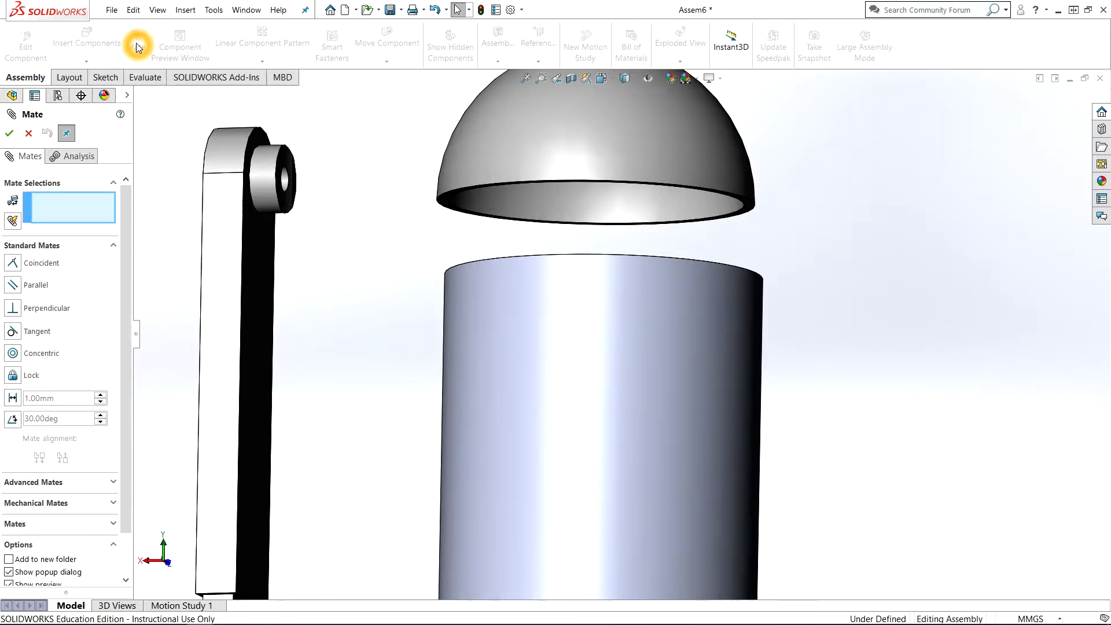
{"action": "scroll", "coordinate": [475, 142], "scroll_direction": "down", "scroll_amount": 5}
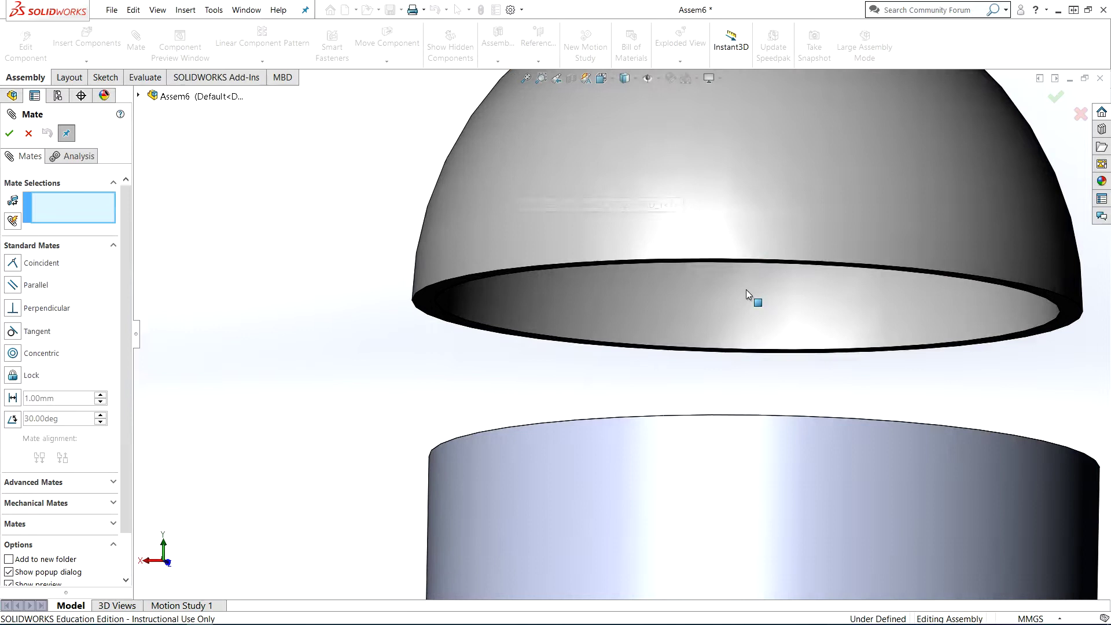
{"action": "left_click", "coordinate": [13, 354]}
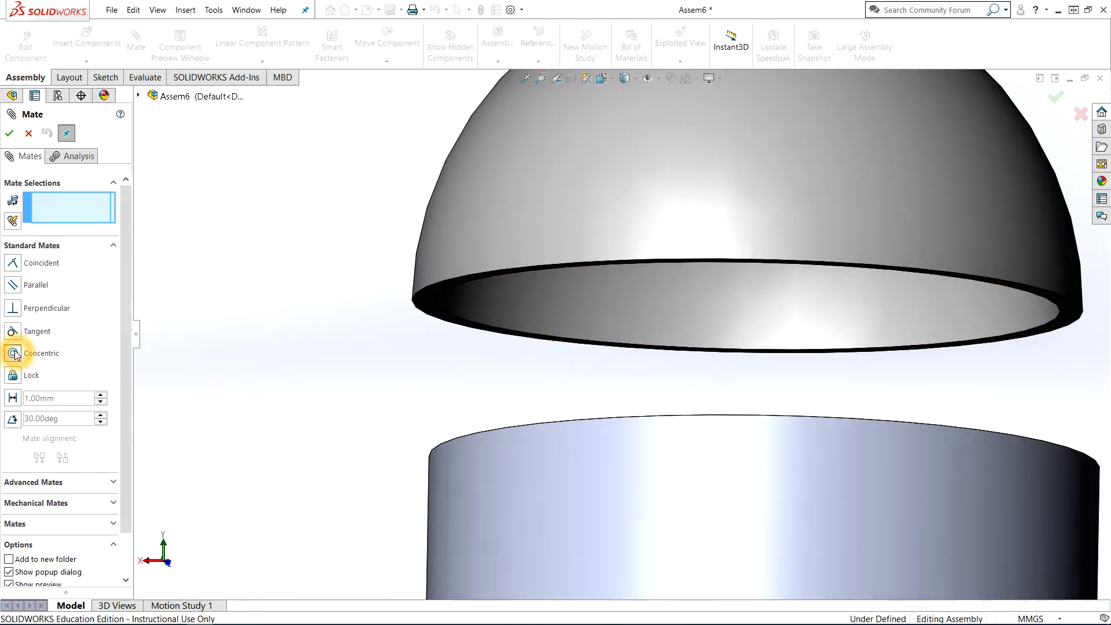
{"action": "left_click", "coordinate": [427, 287]}
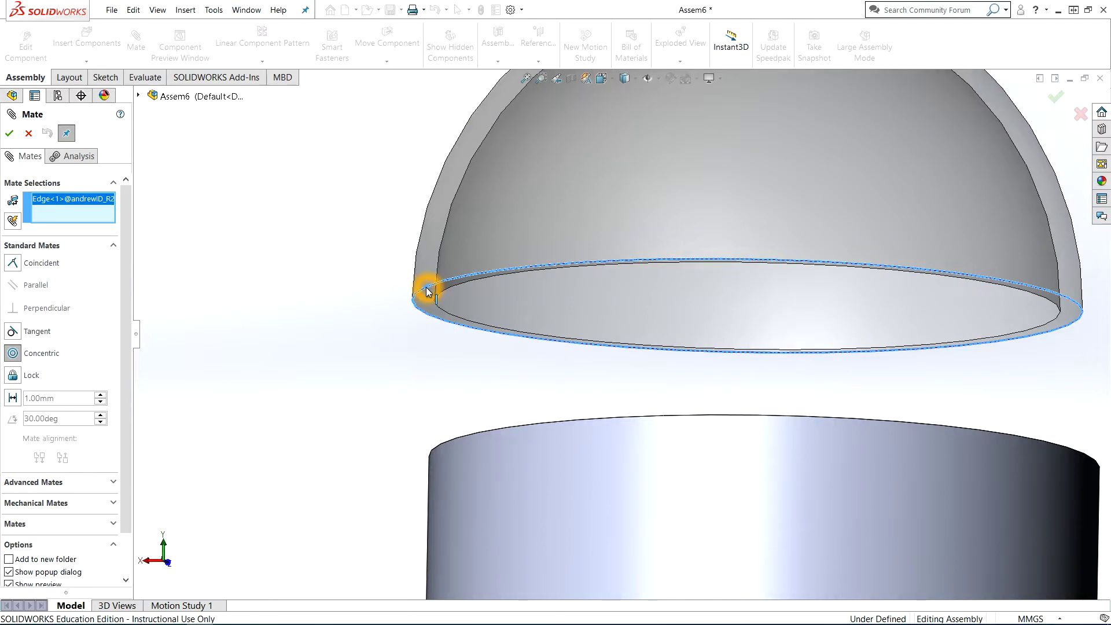
{"action": "middle_click_drag", "start_coordinate": [407, 339], "coordinate": [398, 377]}
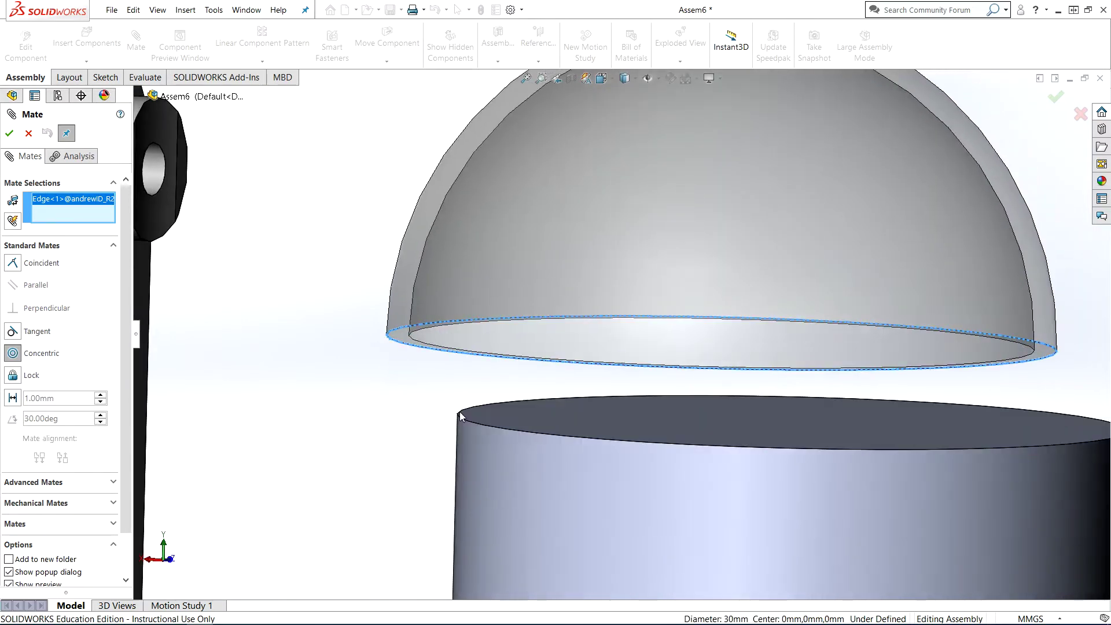
{"action": "left_click", "coordinate": [475, 422]}
{"action": "left_click", "coordinate": [475, 422]}
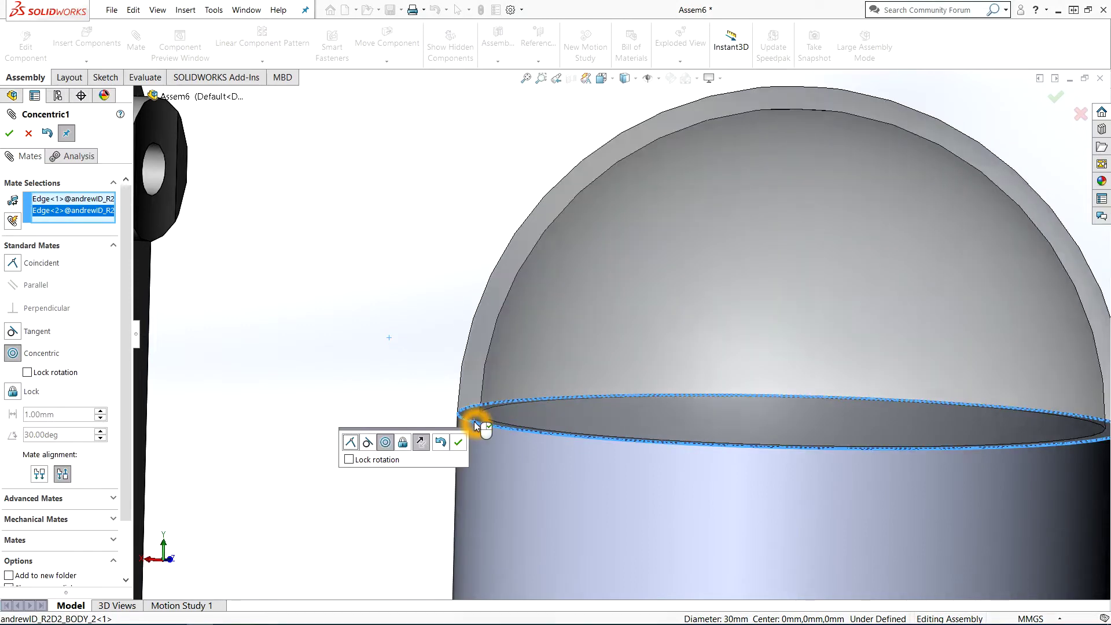
{"action": "left_click", "coordinate": [459, 443]}
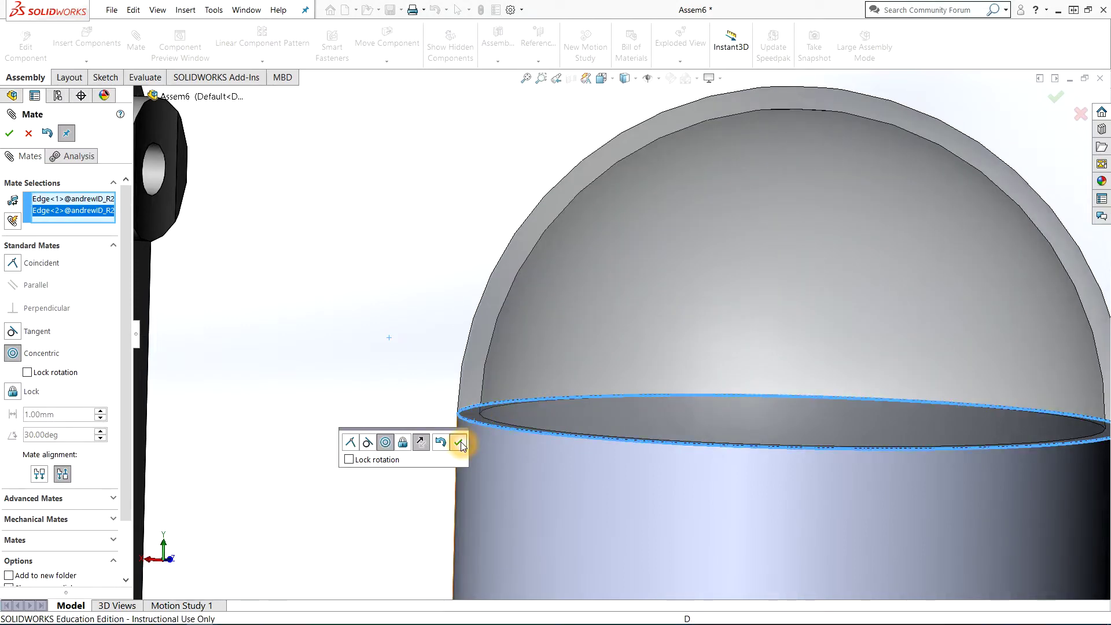
Step: Lift the head clear of the body and add a coincident mate between the head's flat rim face and the body's top face
{"action": "scroll", "coordinate": [461, 434], "scroll_direction": "up", "scroll_amount": 5}
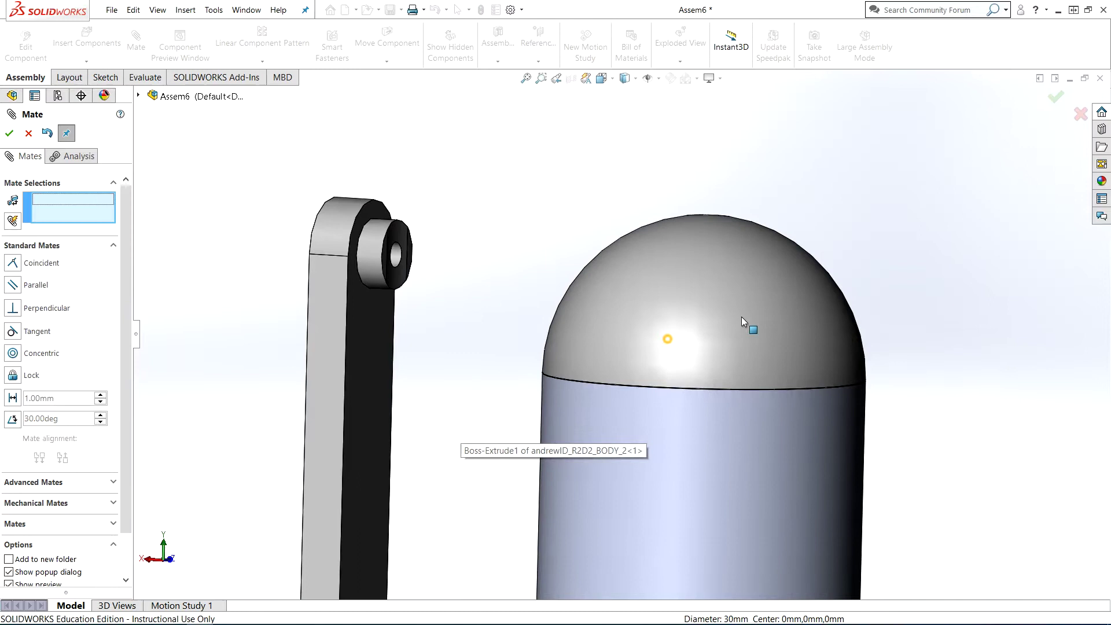
{"action": "left_click_drag", "start_coordinate": [742, 317], "coordinate": [791, 266]}
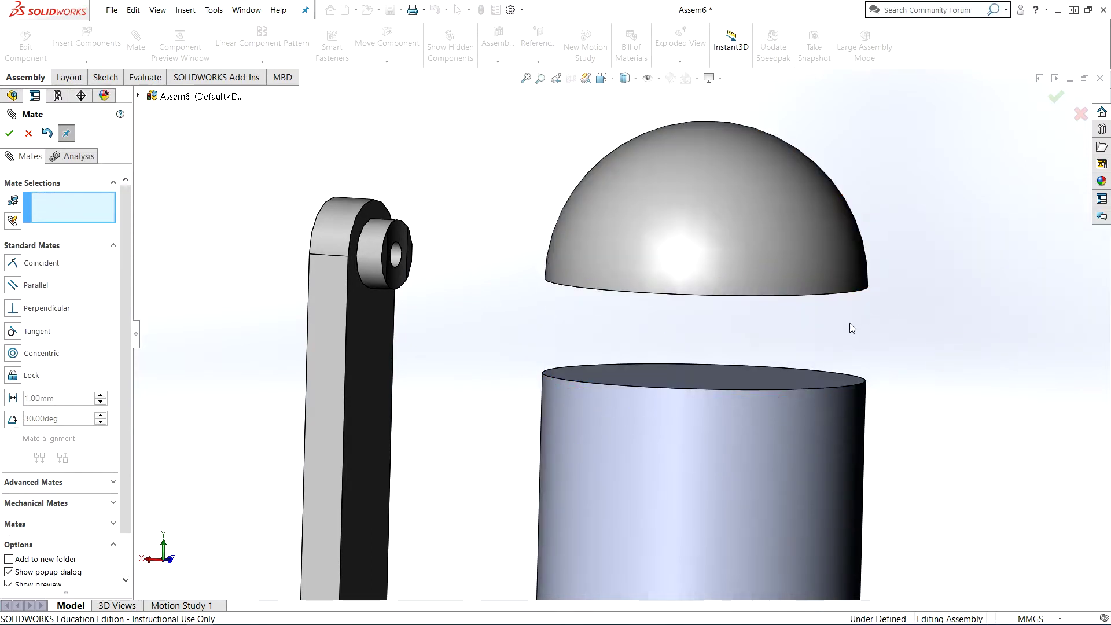
{"action": "middle_click_drag", "start_coordinate": [851, 325], "coordinate": [846, 280]}
{"action": "scroll", "coordinate": [842, 277], "scroll_direction": "down", "scroll_amount": 4}
{"action": "scroll", "coordinate": [840, 278], "scroll_direction": "down", "scroll_amount": 2}
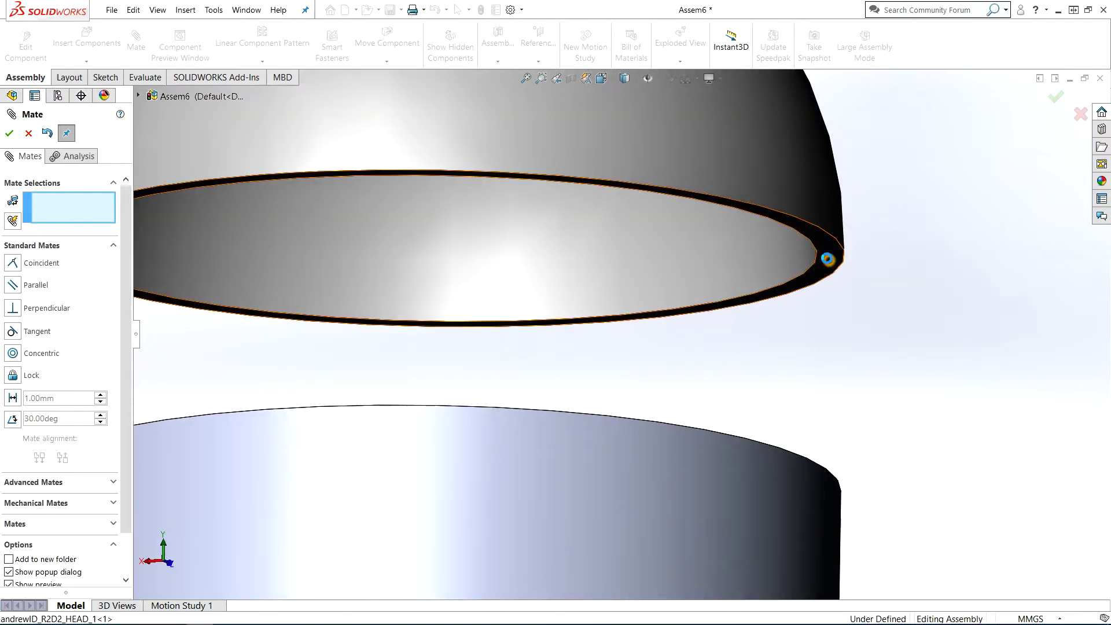
{"action": "left_click", "coordinate": [826, 260]}
{"action": "scroll", "coordinate": [791, 360], "scroll_direction": "up", "scroll_amount": 3}
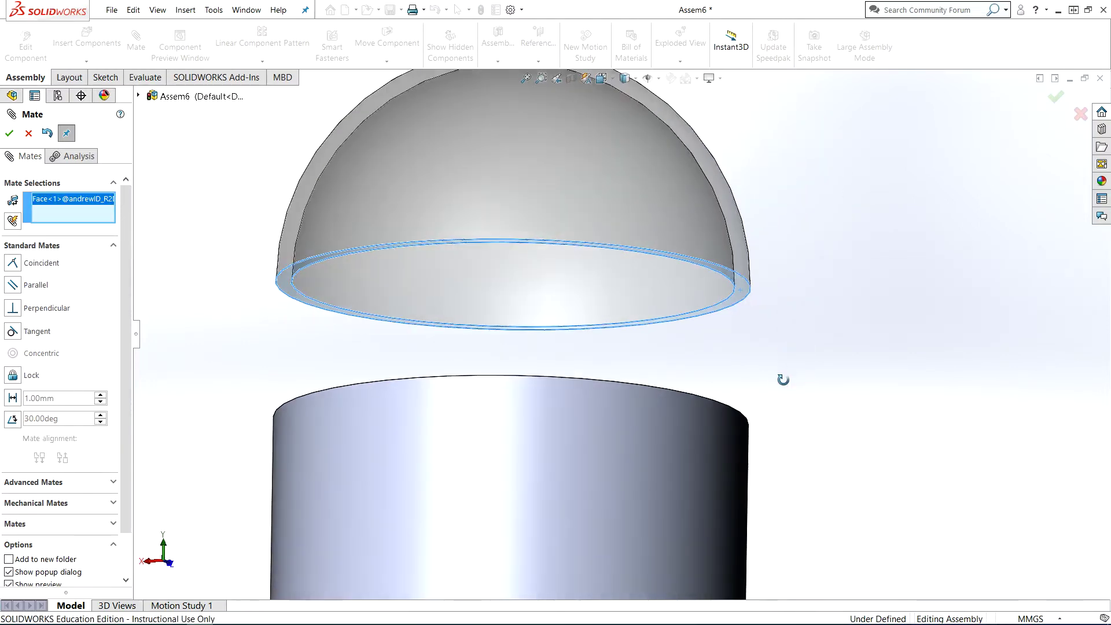
{"action": "middle_click_drag", "start_coordinate": [783, 380], "coordinate": [750, 417]}
{"action": "left_click", "coordinate": [703, 394]}
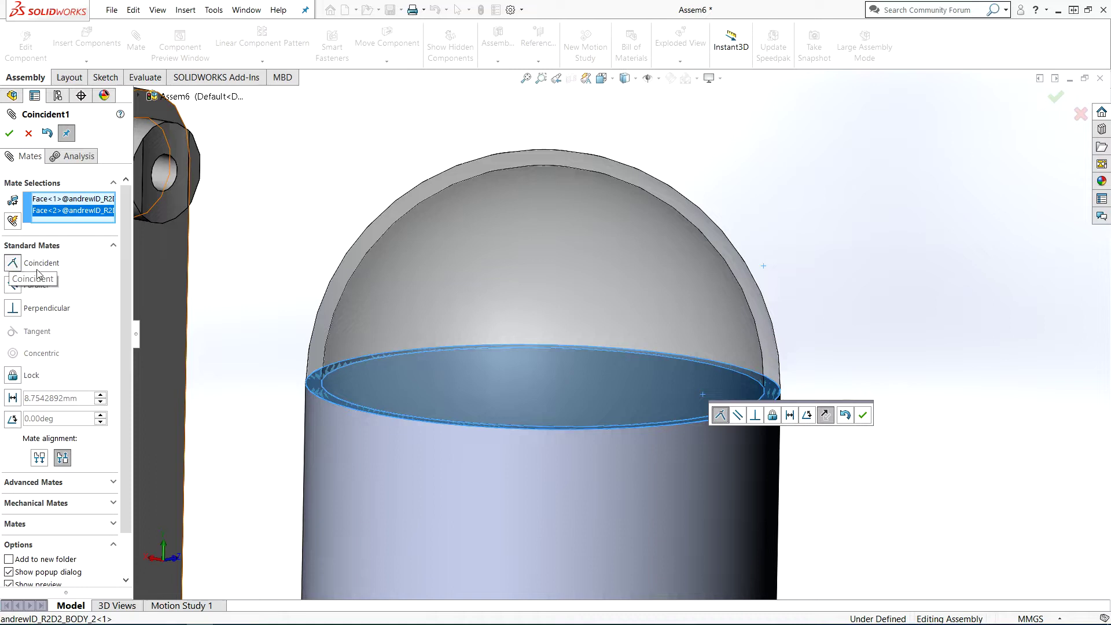
{"action": "left_click", "coordinate": [862, 415]}
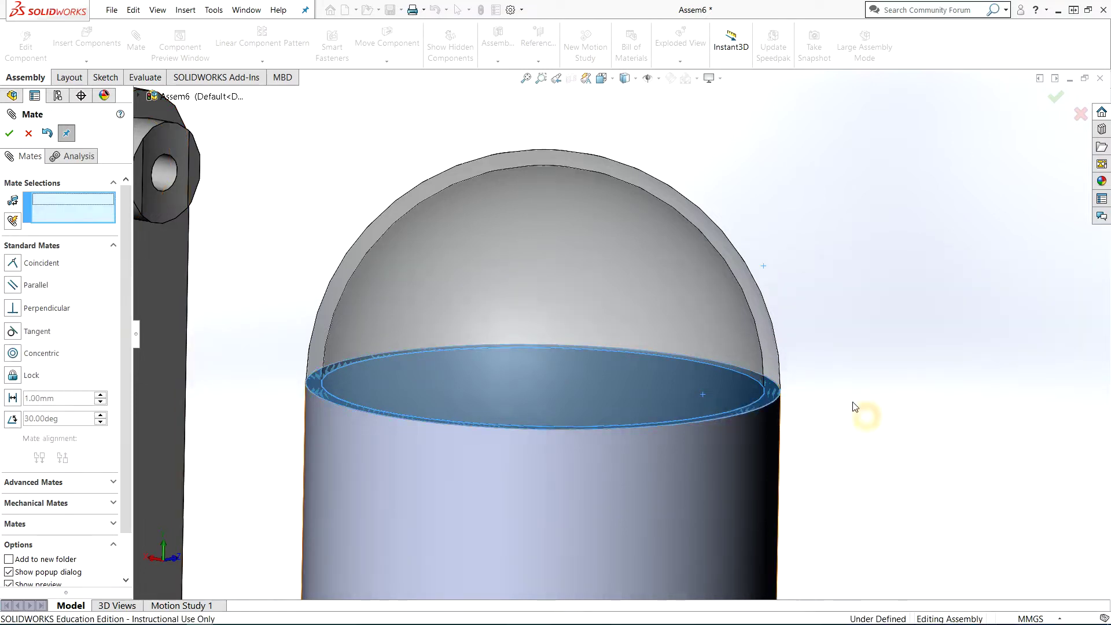
Step: Examine how the mated head sits on the body and how the arm and foot lie beside it
{"action": "scroll", "coordinate": [800, 338], "scroll_direction": "down", "scroll_amount": 3}
{"action": "scroll", "coordinate": [235, 365], "scroll_direction": "up", "scroll_amount": 3}
{"action": "scroll", "coordinate": [230, 368], "scroll_direction": "down", "scroll_amount": 3}
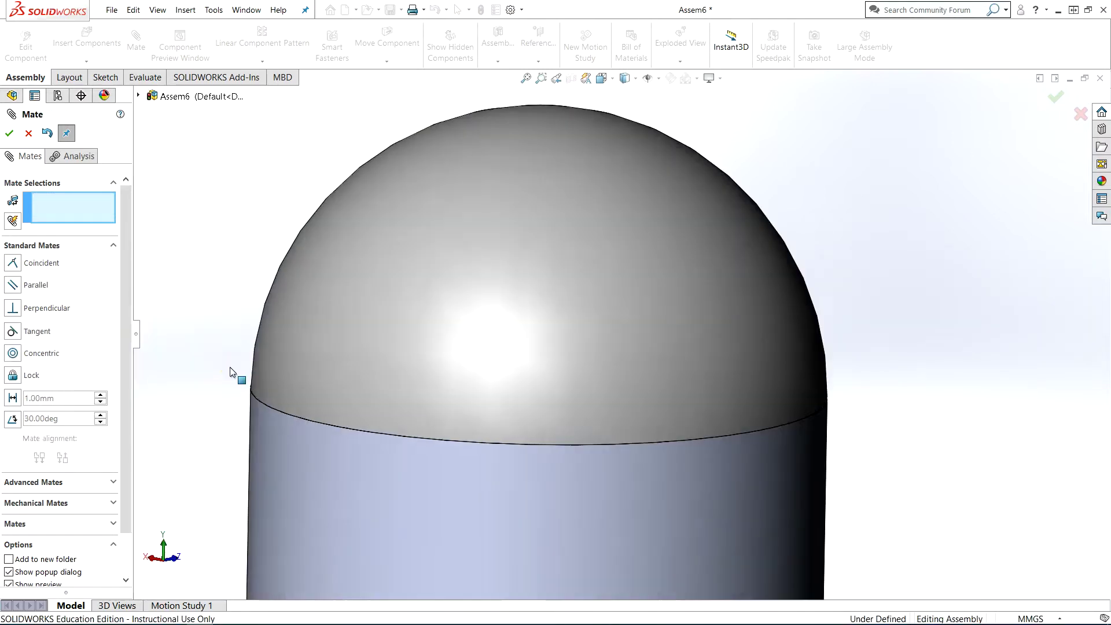
{"action": "left_click", "coordinate": [594, 383]}
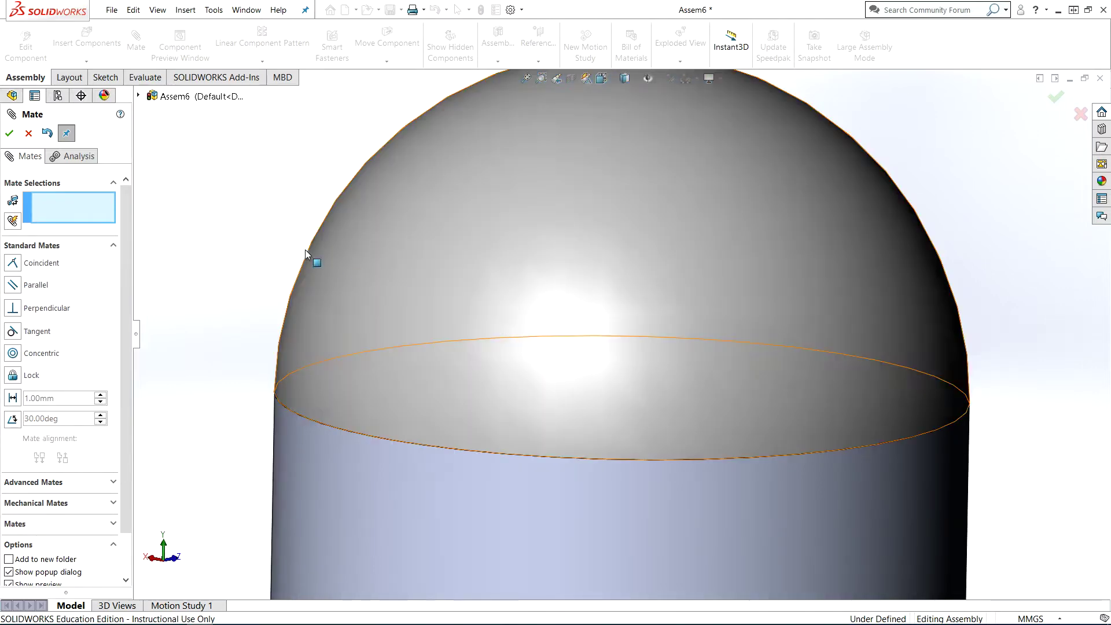
{"action": "left_click", "coordinate": [245, 231]}
{"action": "scroll", "coordinate": [286, 275], "scroll_direction": "up", "scroll_amount": 7}
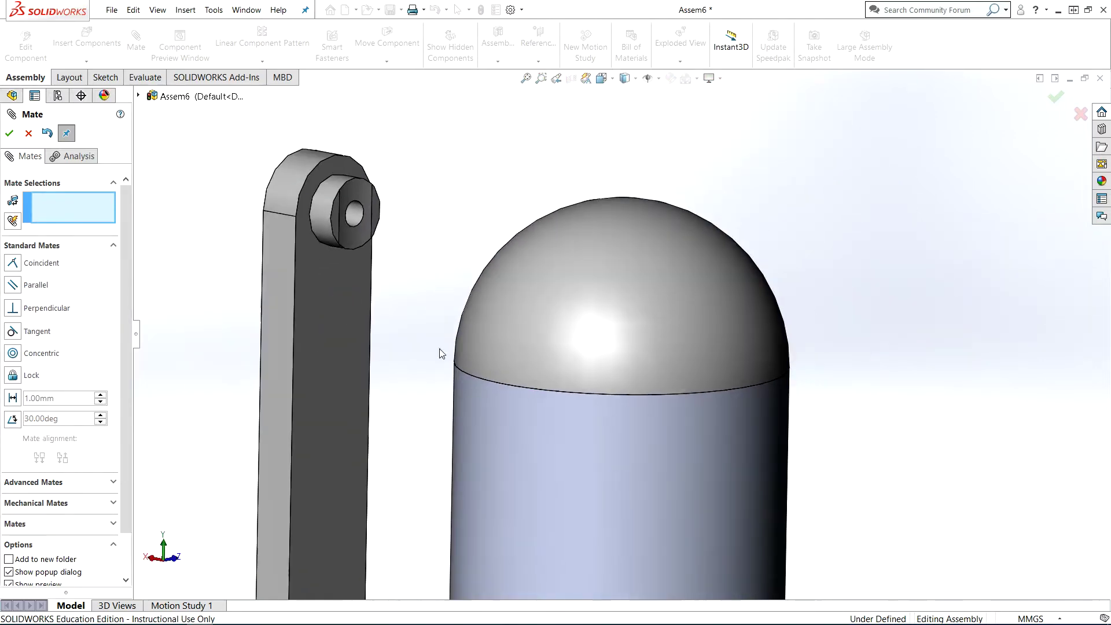
{"action": "scroll", "coordinate": [620, 416], "scroll_direction": "up", "scroll_amount": 3}
{"action": "scroll", "coordinate": [620, 415], "scroll_direction": "down", "scroll_amount": 2}
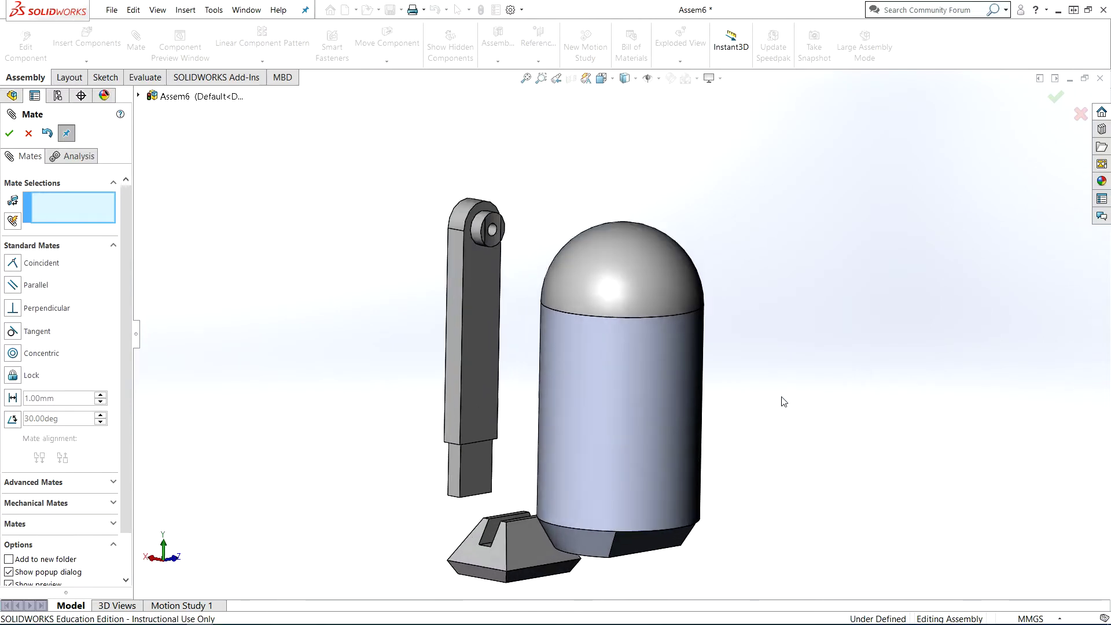
Step: Add a concentric mate between the end face of the arm's round boss and the body's cylindrical side face
{"action": "middle_click_drag", "start_coordinate": [783, 397], "coordinate": [835, 381]}
{"action": "scroll", "coordinate": [556, 280], "scroll_direction": "down", "scroll_amount": 5}
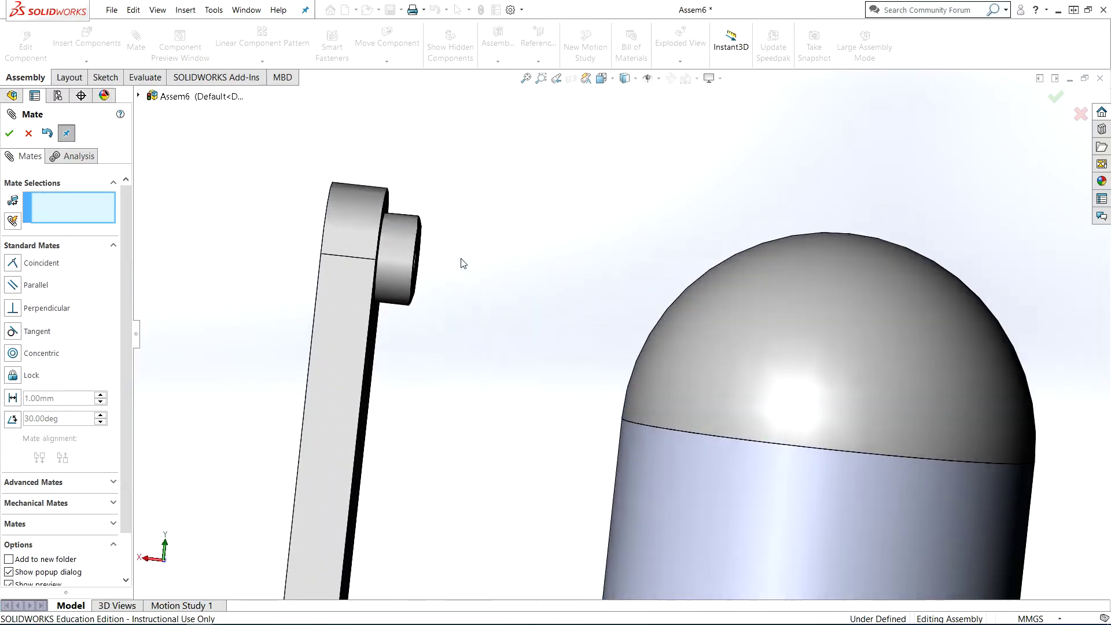
{"action": "middle_click_drag", "start_coordinate": [489, 252], "coordinate": [727, 352]}
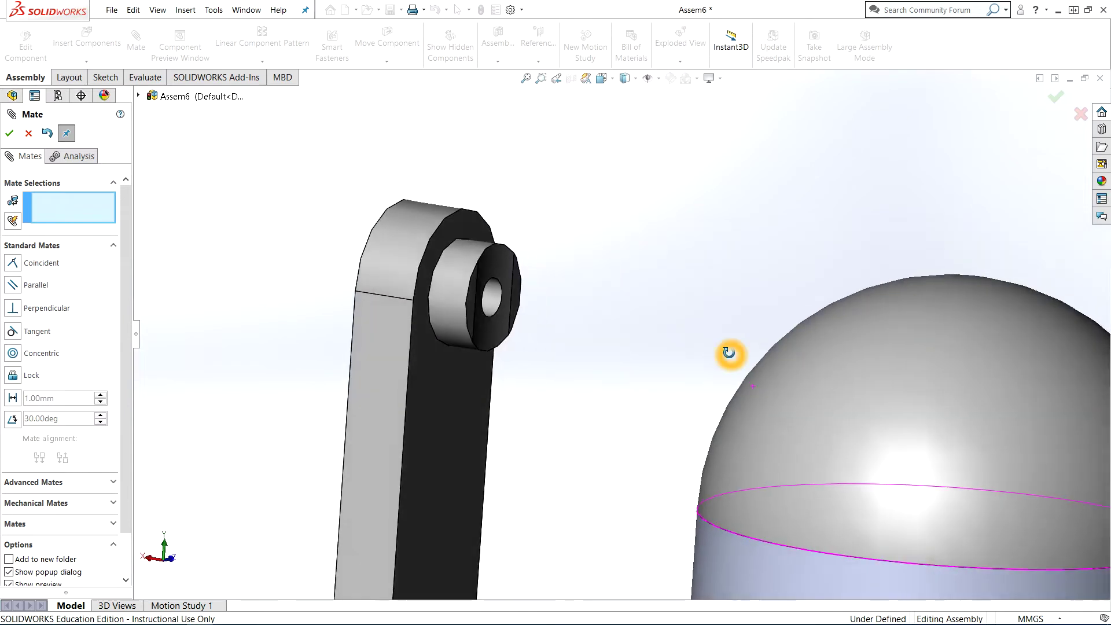
{"action": "left_click", "coordinate": [501, 272]}
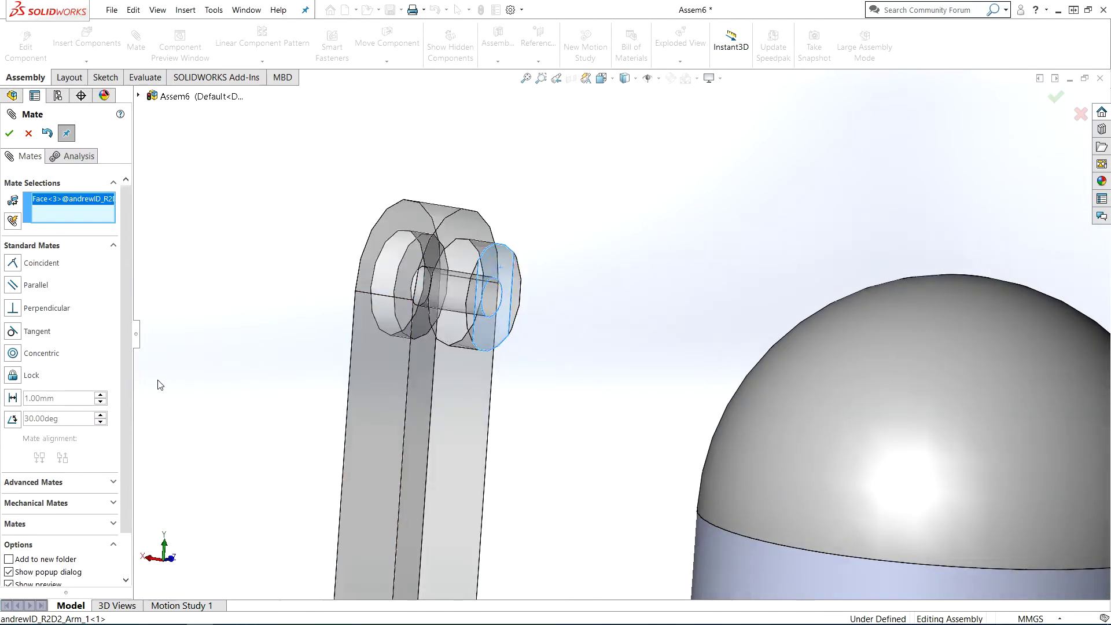
{"action": "left_click", "coordinate": [13, 354]}
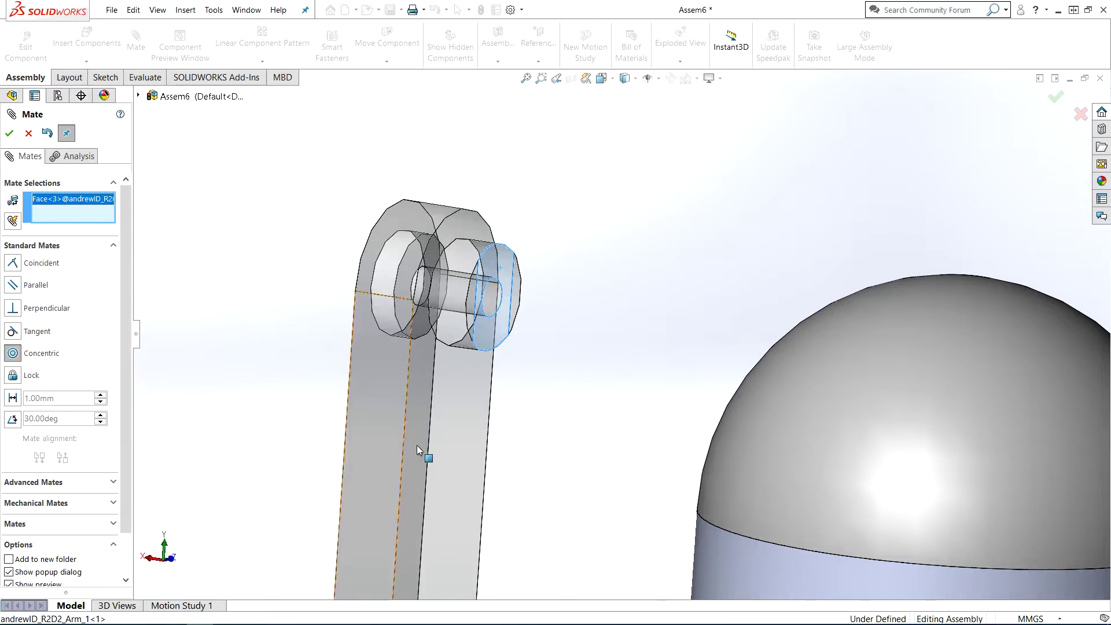
{"action": "middle_click_drag", "start_coordinate": [568, 502], "coordinate": [575, 496]}
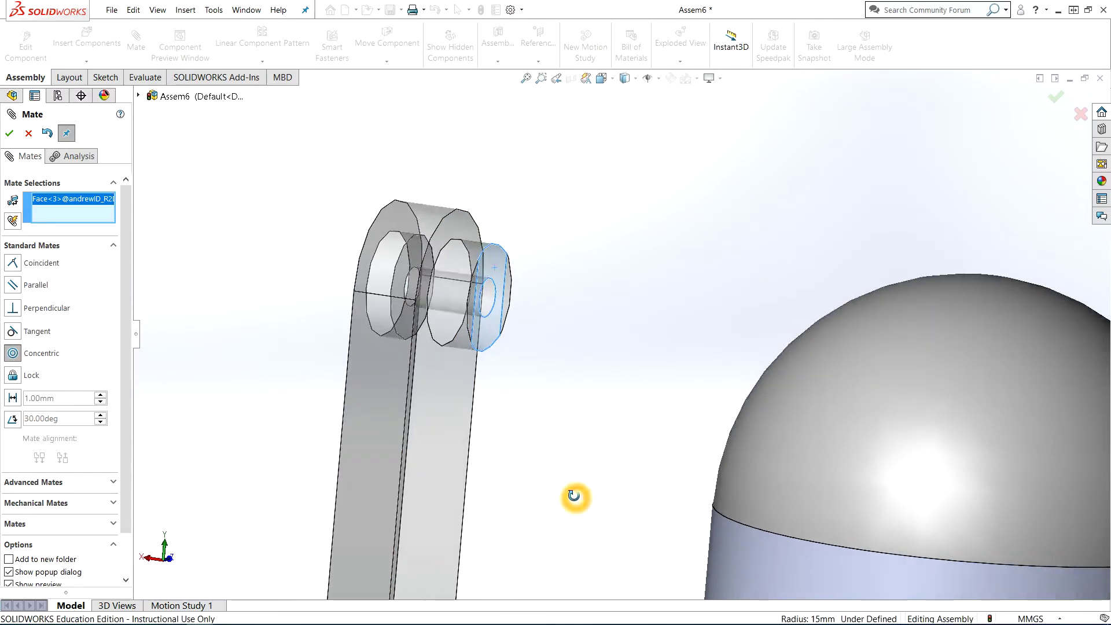
{"action": "left_click", "coordinate": [724, 552]}
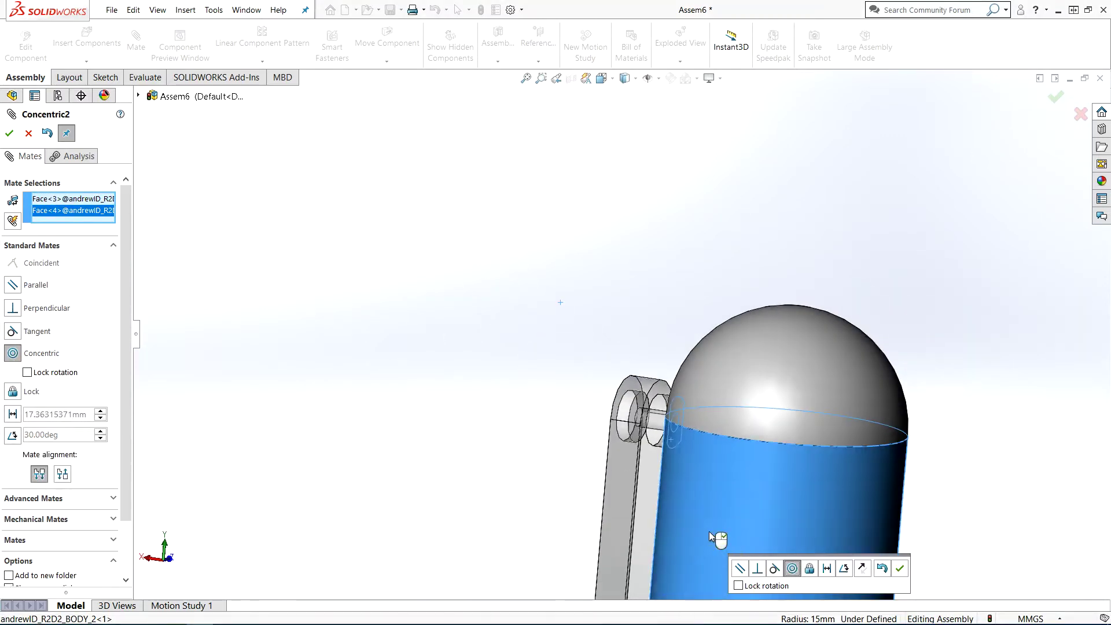
{"action": "scroll", "coordinate": [657, 463], "scroll_direction": "down", "scroll_amount": 2}
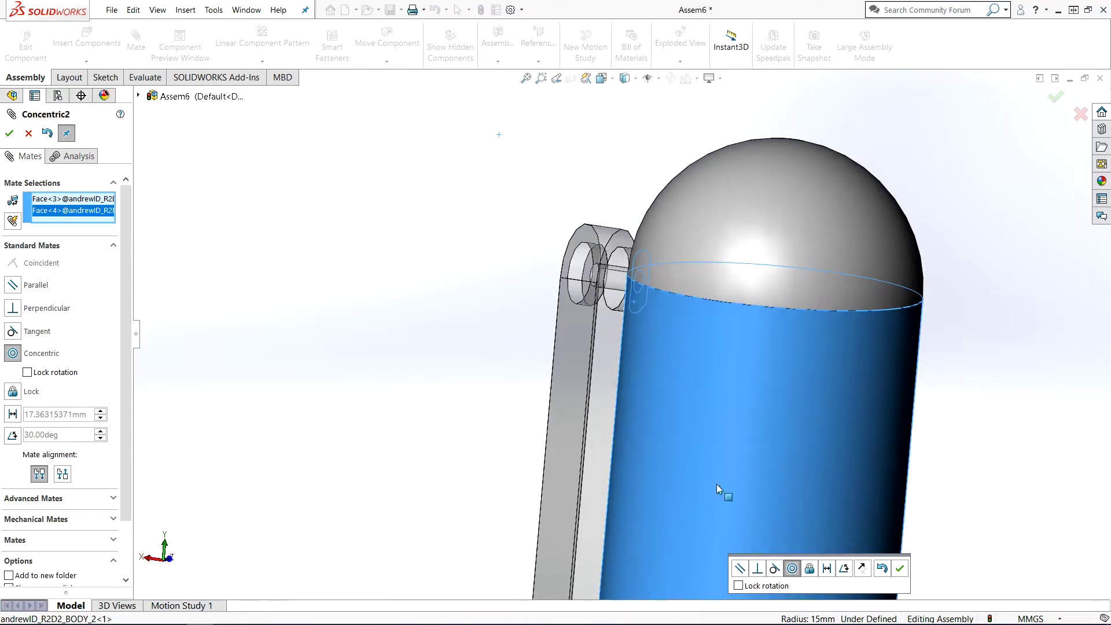
{"action": "left_click", "coordinate": [901, 570]}
Step: Slide the arm down alongside the body and bring the undersides of the arm and body into view
{"action": "scroll", "coordinate": [578, 415], "scroll_direction": "up", "scroll_amount": 4}
{"action": "middle_click_drag", "start_coordinate": [501, 384], "coordinate": [572, 400]}
{"action": "left_click_drag", "start_coordinate": [614, 364], "coordinate": [616, 405]}
{"action": "middle_click_drag", "start_coordinate": [657, 502], "coordinate": [614, 486]}
{"action": "scroll", "coordinate": [603, 514], "scroll_direction": "down", "scroll_amount": 5}
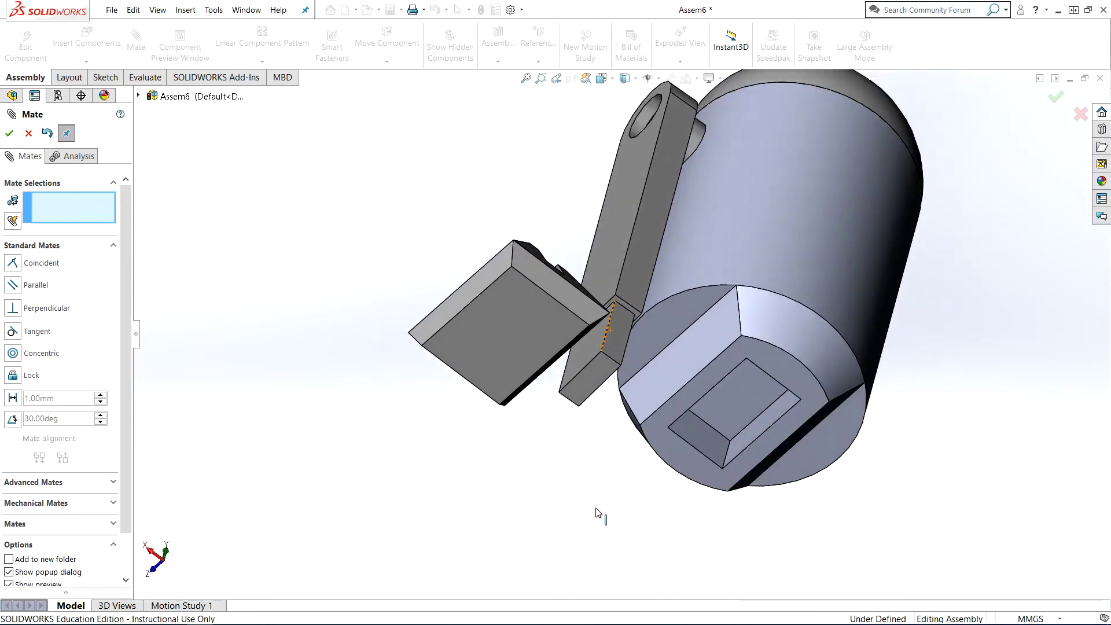
Step: Set up a 20 mm distance mate between the arm's lower end face and the body's flat underside face beside the tapered base
{"action": "left_click", "coordinate": [12, 398]}
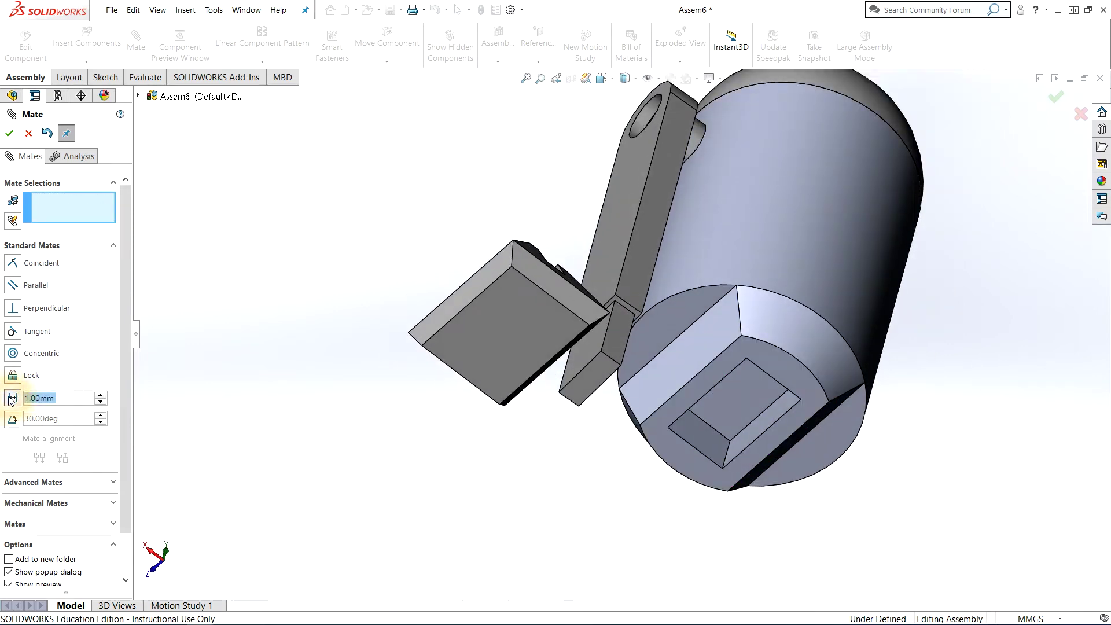
{"action": "left_click", "coordinate": [591, 383]}
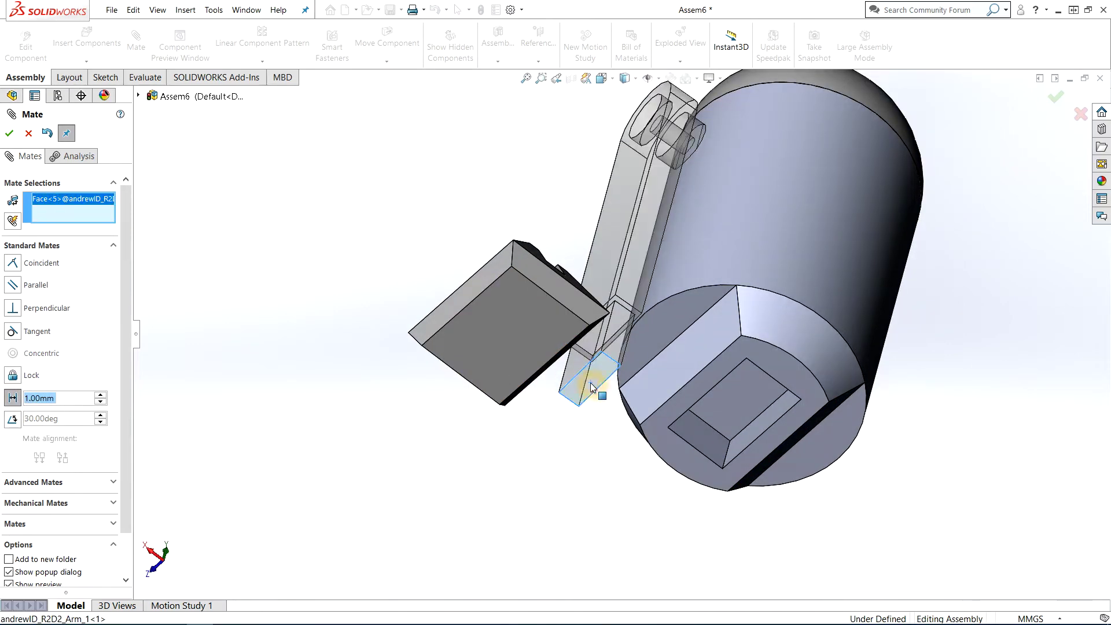
{"action": "left_click", "coordinate": [648, 332]}
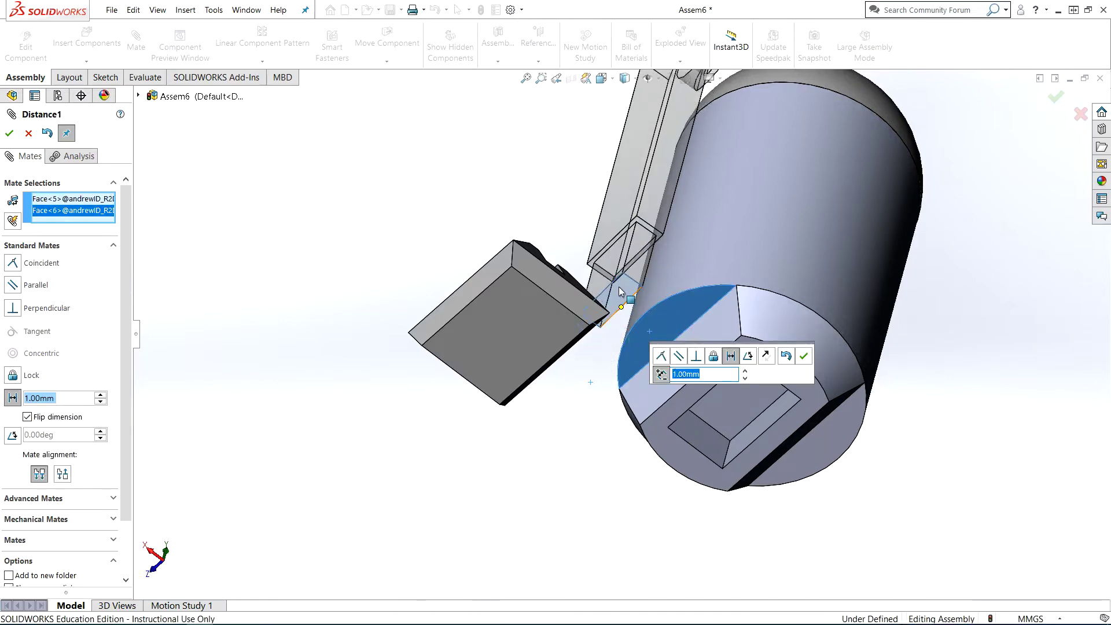
{"action": "middle_click_drag", "start_coordinate": [554, 216], "coordinate": [500, 258]}
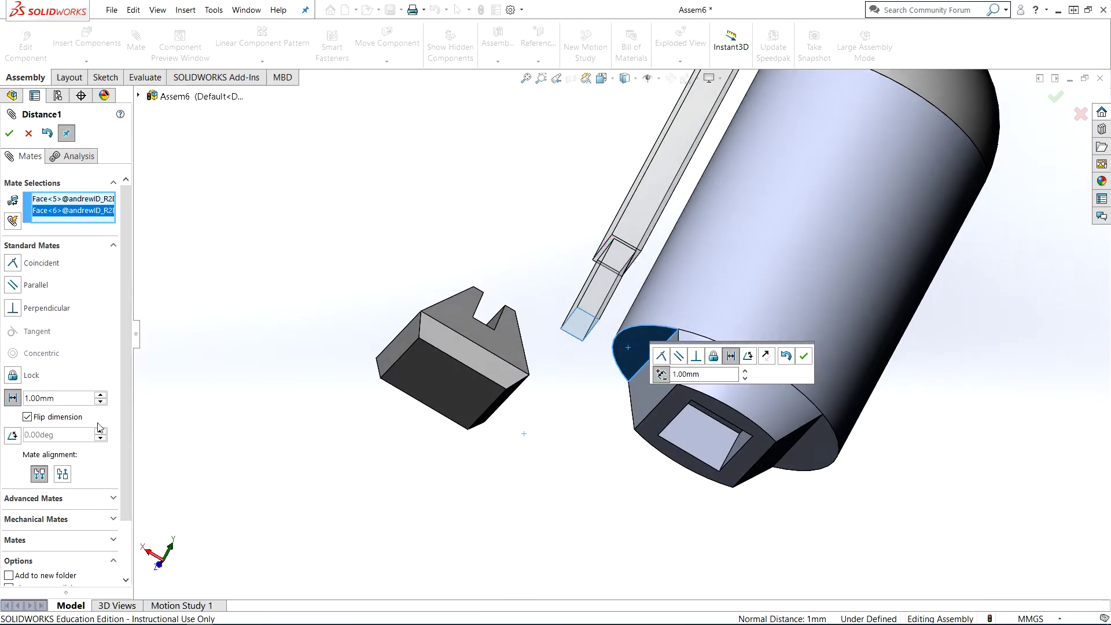
{"action": "right_click", "coordinate": [27, 398]}
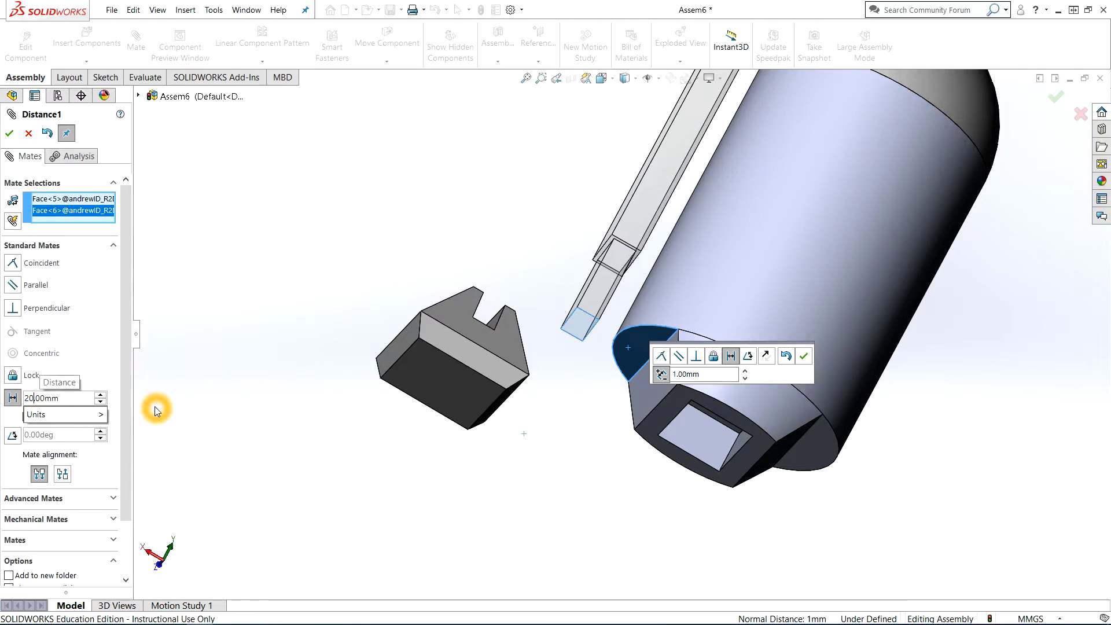
{"action": "mouse_move", "coordinate": [99, 415]}
{"action": "left_click", "coordinate": [94, 465]}
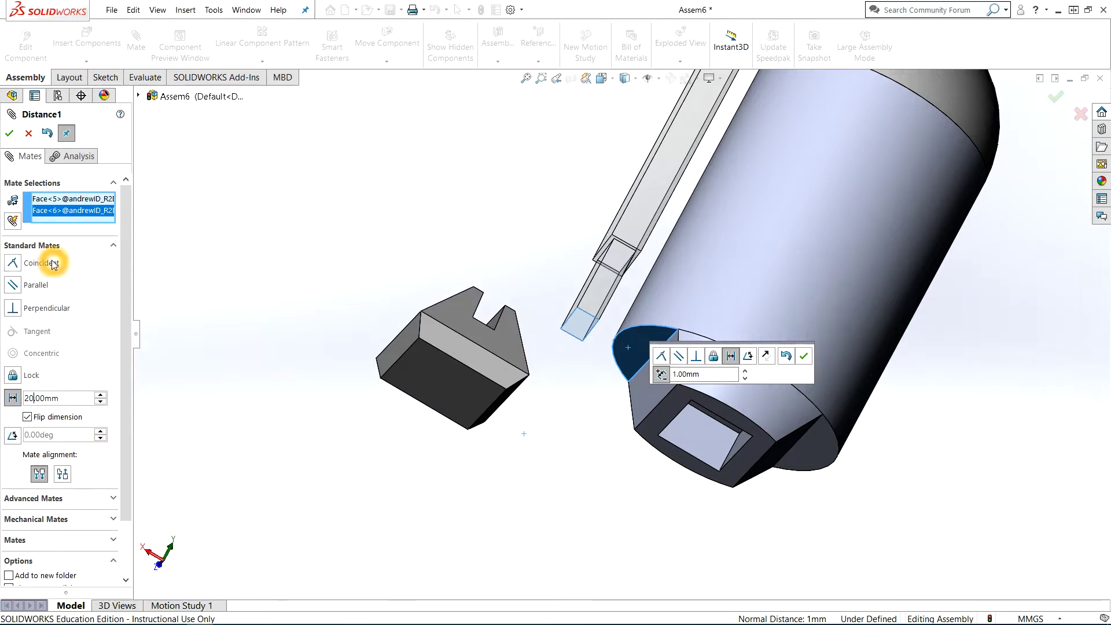
{"action": "key", "text": "Return"}
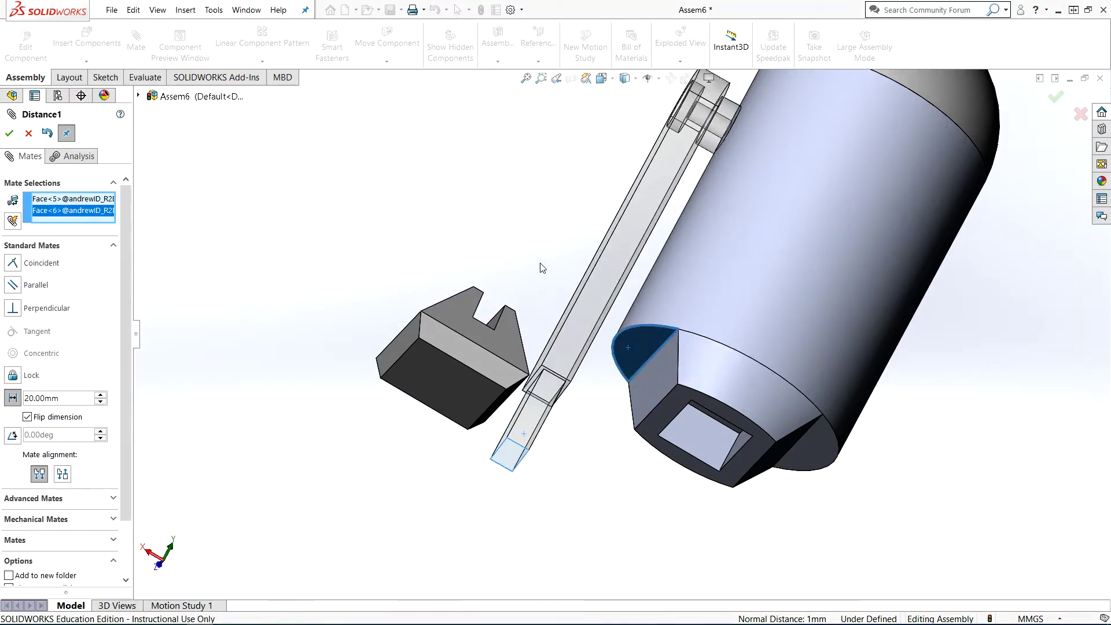
Step: Try the distance mate with the dimension direction unflipped and with the anti-aligned orientation
{"action": "mouse_move", "coordinate": [527, 250]}
{"action": "middle_mouse_down"}
{"action": "mouse_move", "coordinate": [509, 249]}
{"action": "mouse_move", "coordinate": [539, 261]}
{"action": "mouse_move", "coordinate": [535, 247]}
{"action": "middle_mouse_up"}
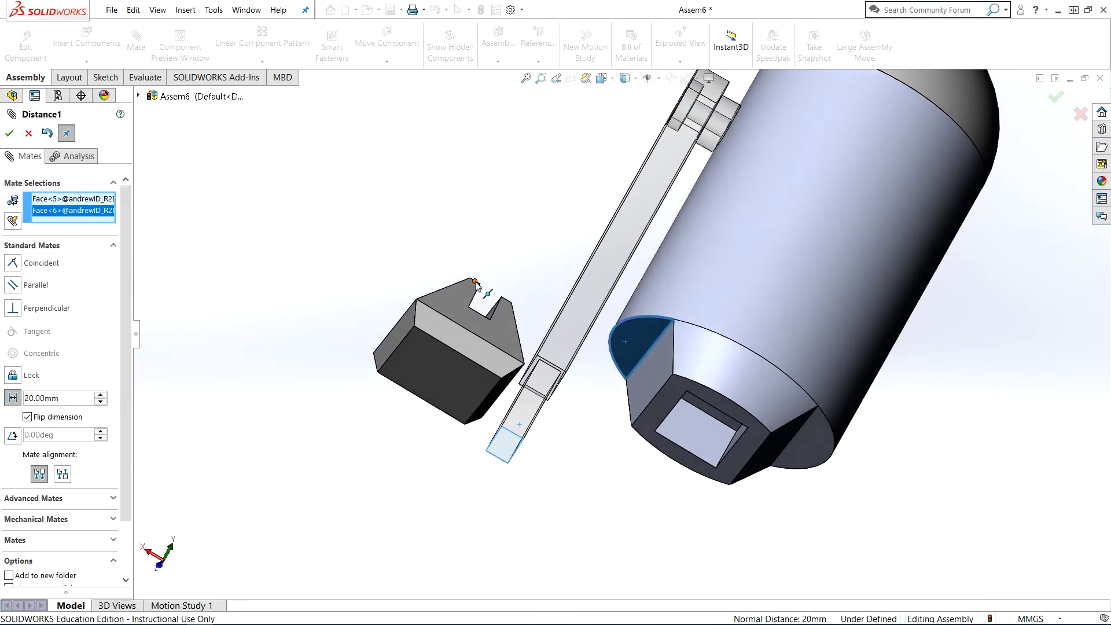
{"action": "left_click", "coordinate": [27, 417]}
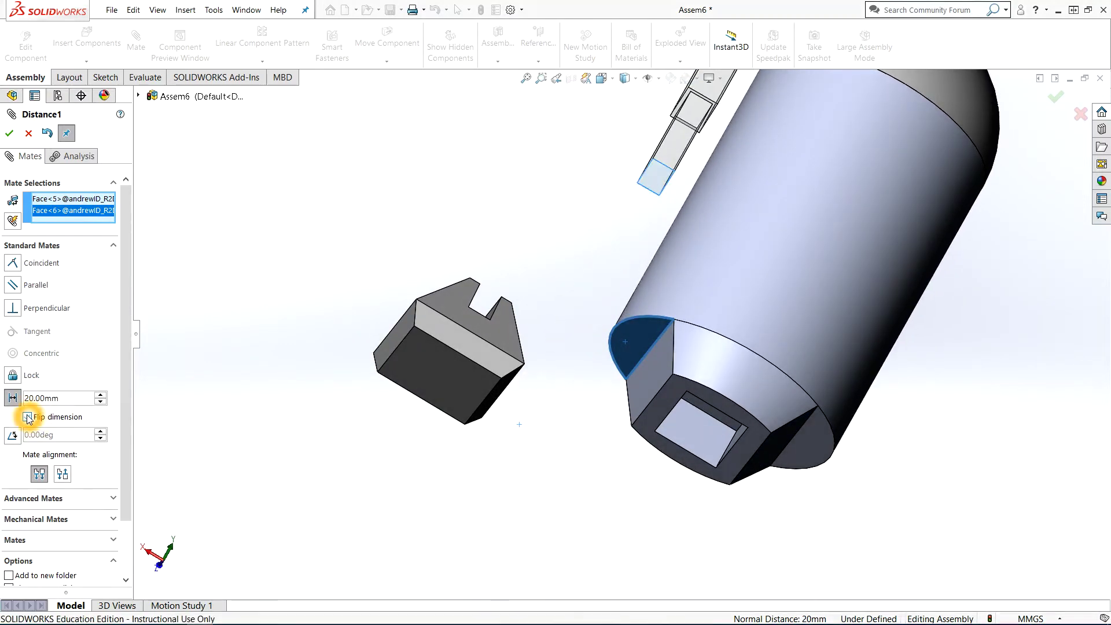
{"action": "left_click", "coordinate": [27, 417]}
{"action": "scroll", "coordinate": [500, 289], "scroll_direction": "up", "scroll_amount": 3}
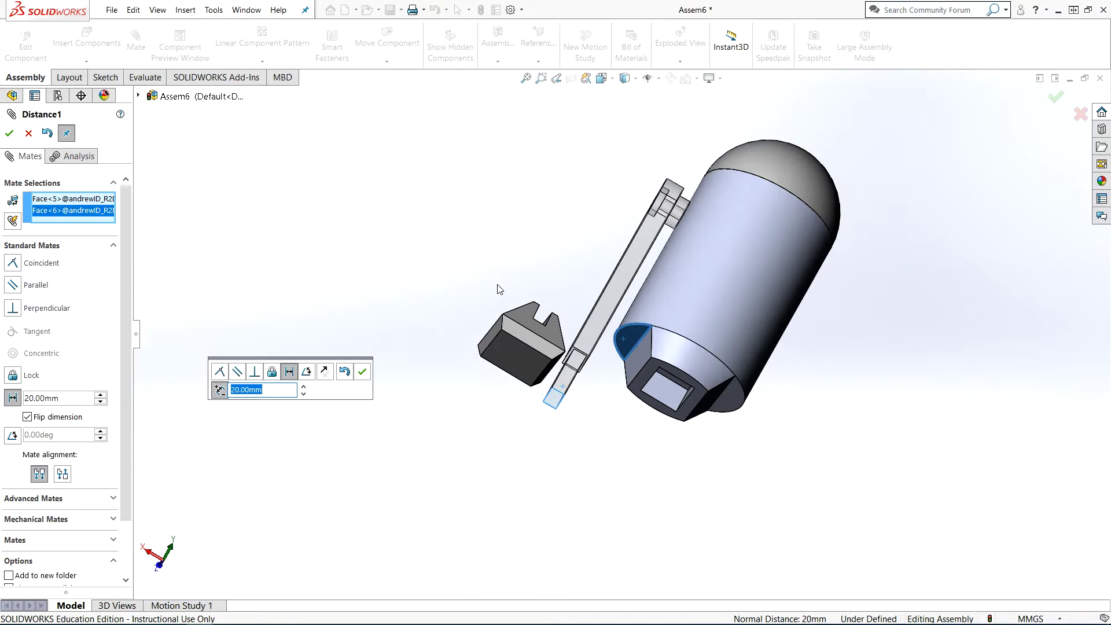
{"action": "left_click", "coordinate": [62, 475]}
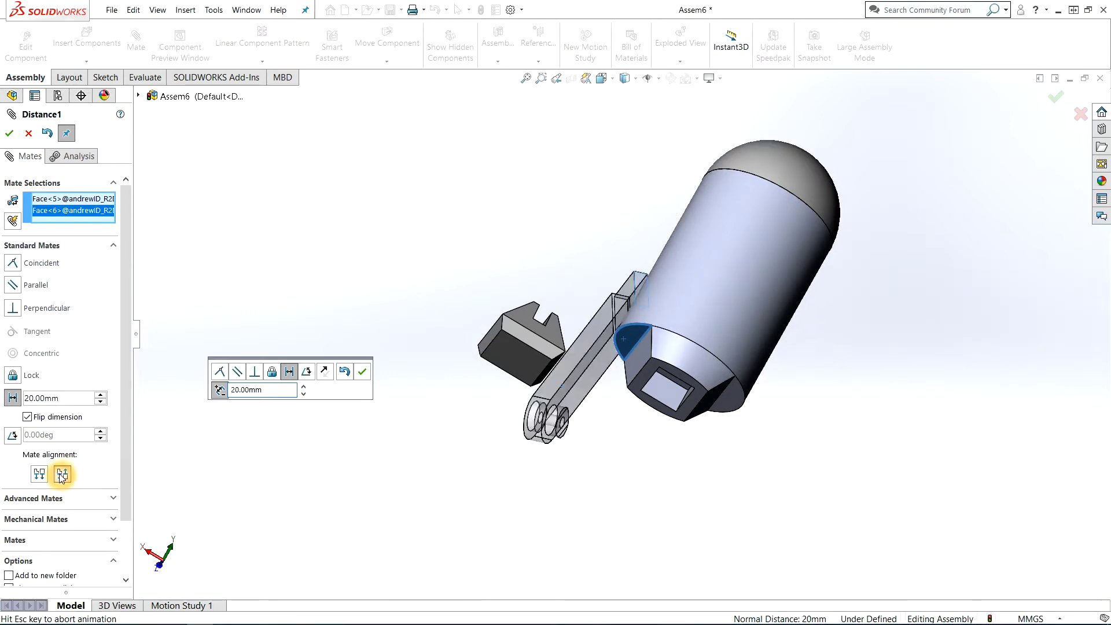
{"action": "left_click", "coordinate": [517, 343]}
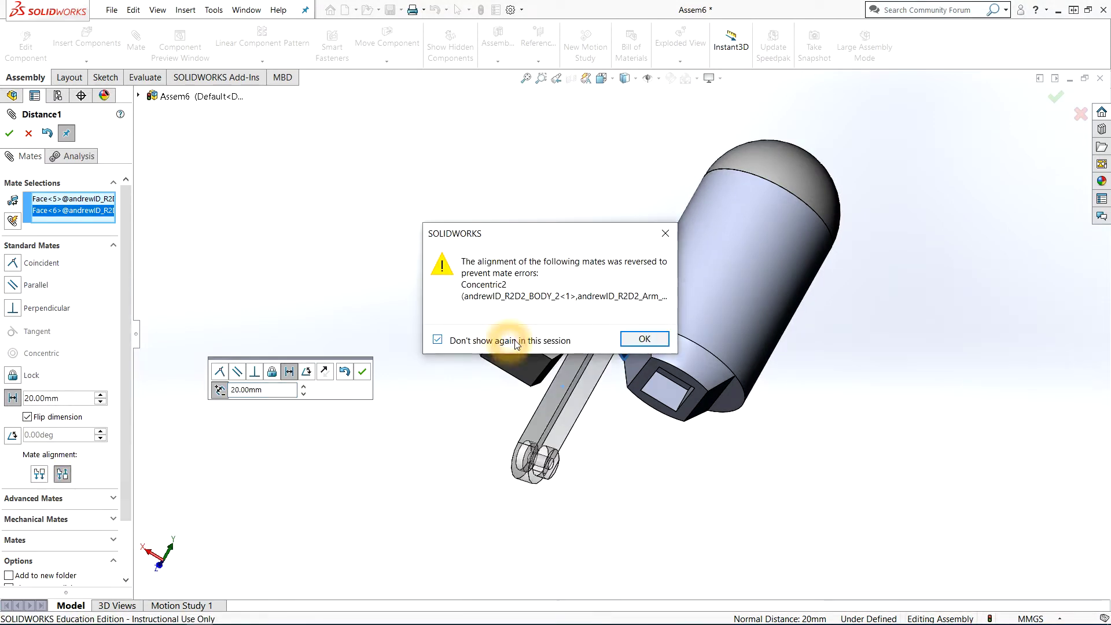
{"action": "left_click", "coordinate": [644, 339]}
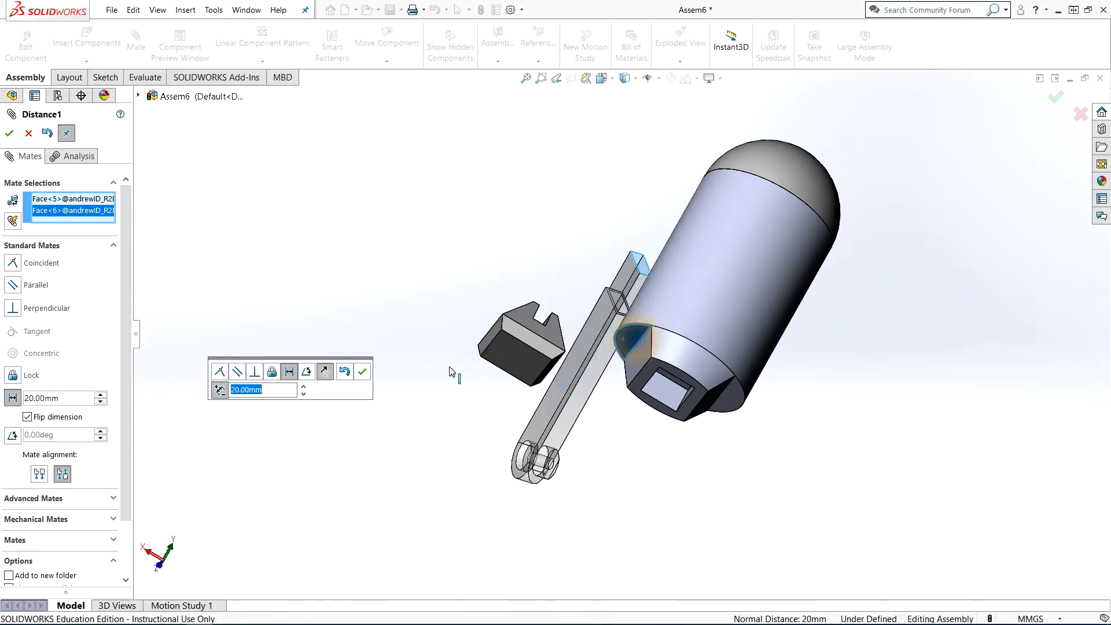
{"action": "left_click", "coordinate": [43, 474]}
{"action": "left_click", "coordinate": [62, 474]}
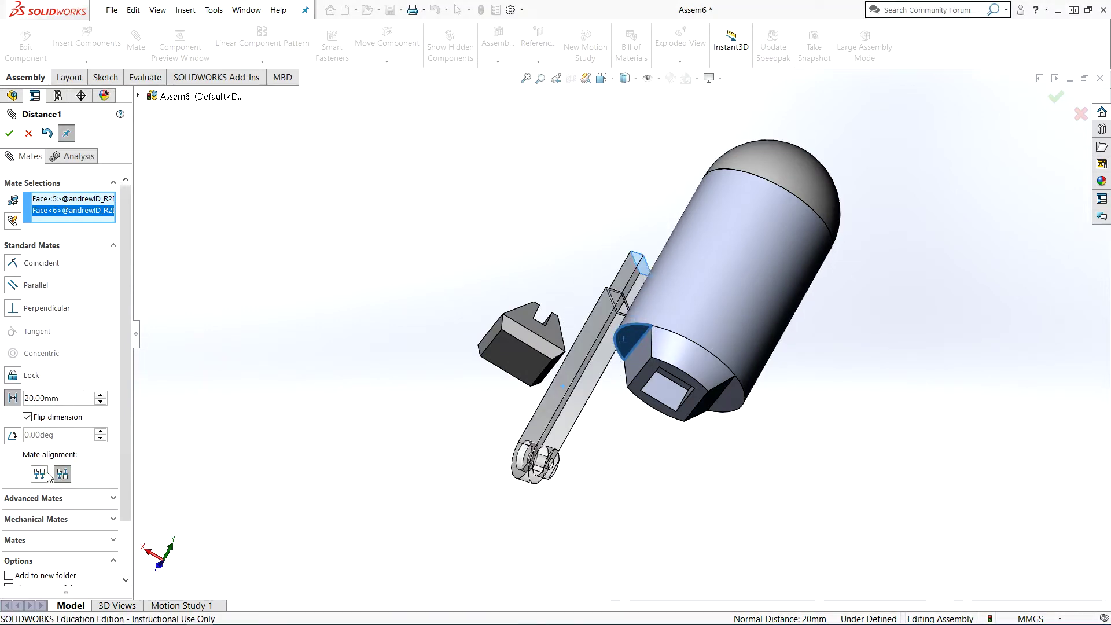
Step: Set the mate alignment to aligned and accept the 20 mm distance mate between the arm and body
{"action": "left_click", "coordinate": [45, 475]}
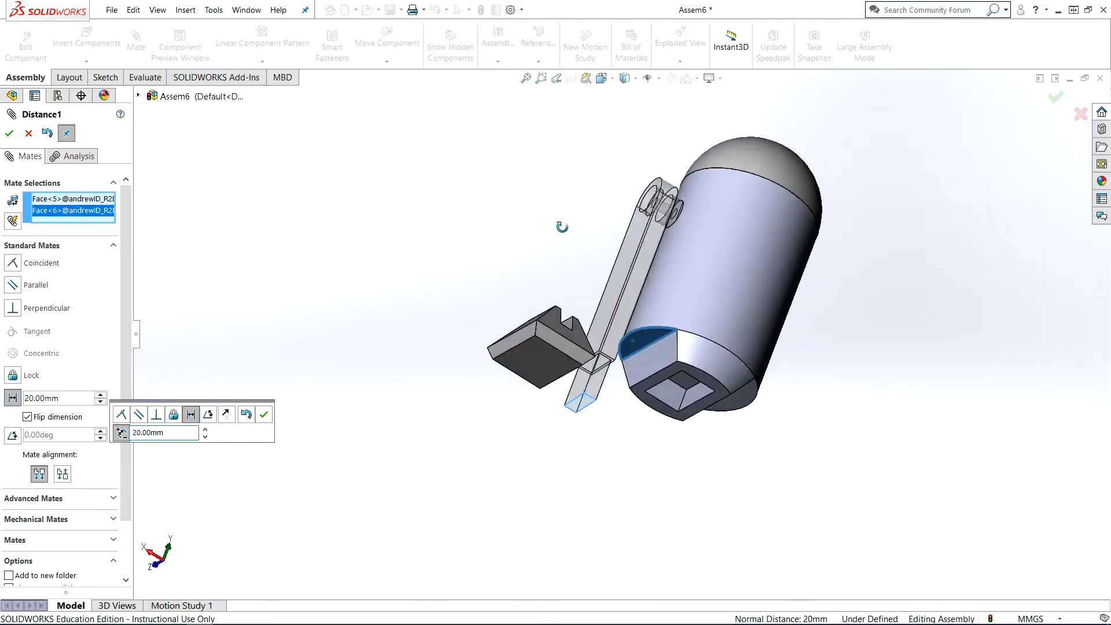
{"action": "middle_click_drag", "start_coordinate": [563, 227], "coordinate": [550, 243]}
{"action": "left_click", "coordinate": [266, 415]}
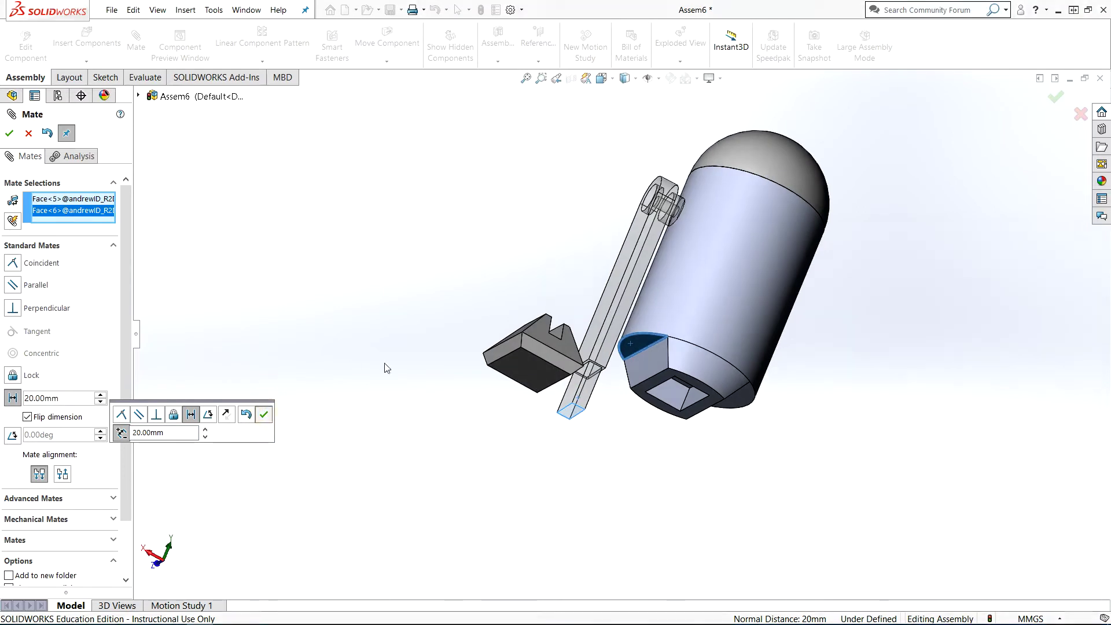
Step: Swing the arm slightly and add a parallel mate between the side face of its lower tab and the side wall of the body's bottom recess
{"action": "scroll", "coordinate": [641, 236], "scroll_direction": "down", "scroll_amount": 3}
{"action": "left_click_drag", "start_coordinate": [629, 262], "coordinate": [623, 220]}
{"action": "middle_click_drag", "start_coordinate": [606, 500], "coordinate": [575, 449]}
{"action": "scroll", "coordinate": [611, 496], "scroll_direction": "down", "scroll_amount": 2}
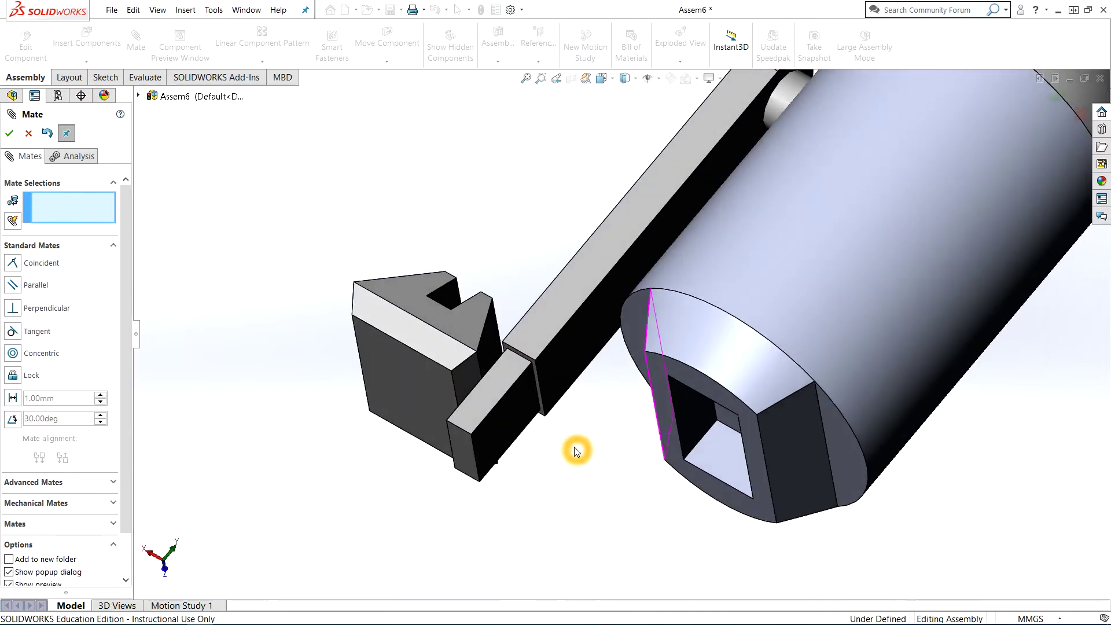
{"action": "left_click", "coordinate": [511, 417]}
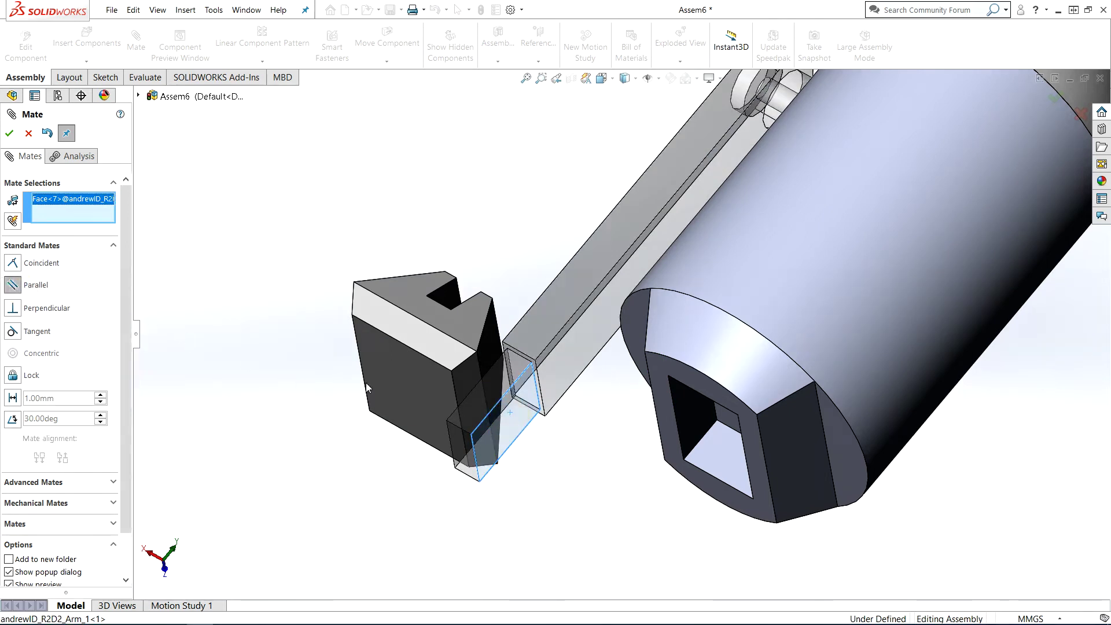
{"action": "left_click", "coordinate": [668, 426]}
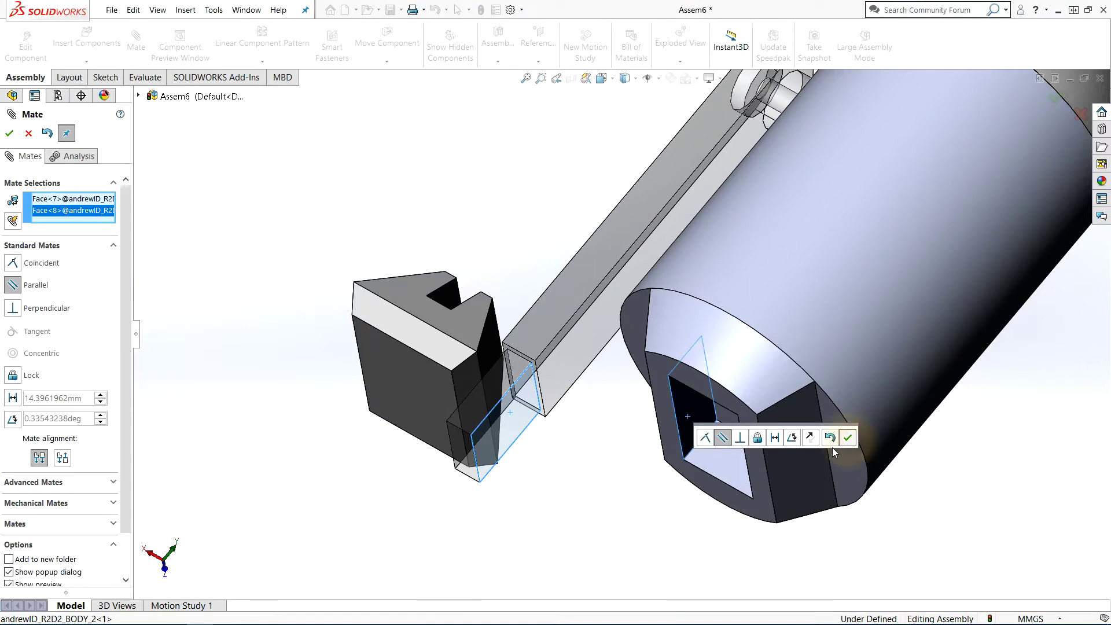
{"action": "left_click", "coordinate": [848, 438]}
Step: Test whether the arm can still be moved relative to the body
{"action": "scroll", "coordinate": [620, 378], "scroll_direction": "up", "scroll_amount": 3}
{"action": "middle_click_drag", "start_coordinate": [622, 382], "coordinate": [684, 489]}
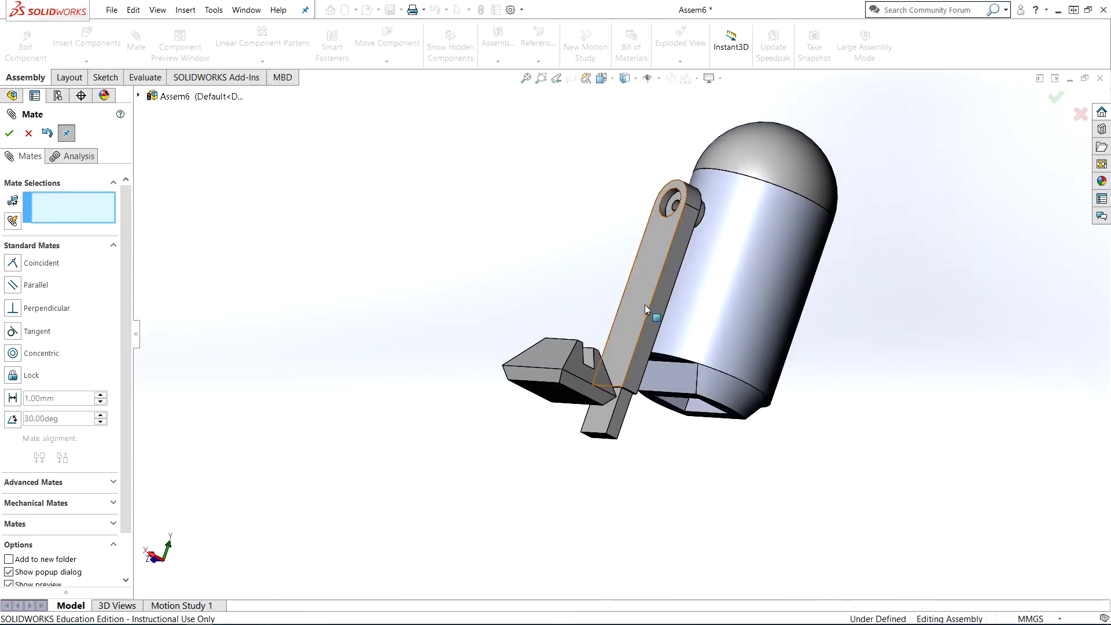
{"action": "left_click_drag", "start_coordinate": [657, 287], "coordinate": [653, 263]}
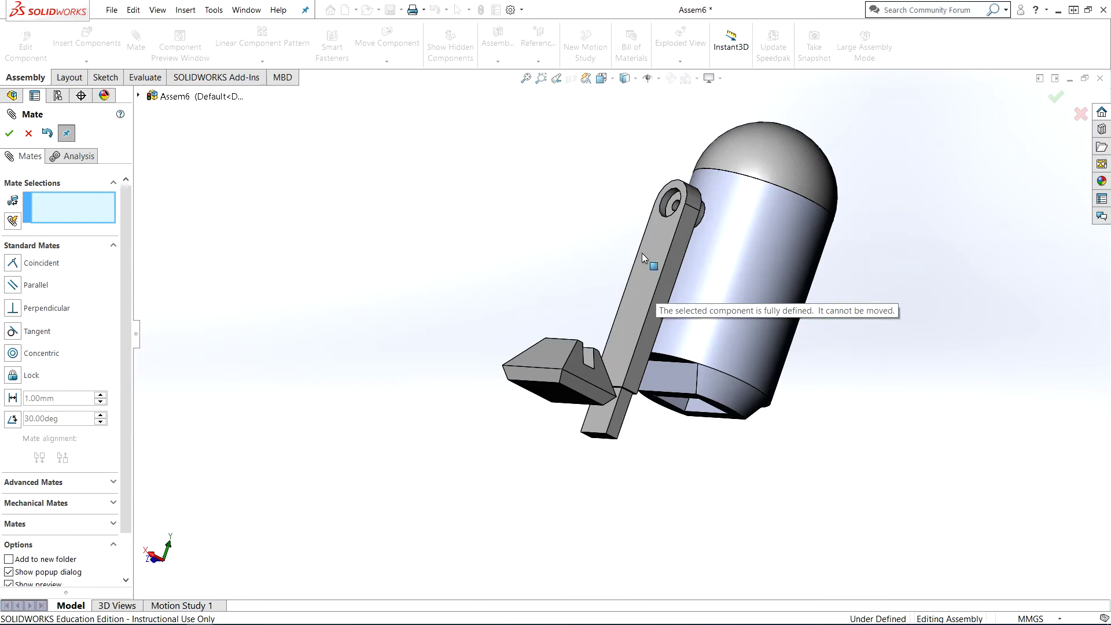
Step: Switch to the back view, inspect the foot's slot and the arm's lower tab, and close the Mate command
{"action": "scroll", "coordinate": [567, 297], "scroll_direction": "up", "scroll_amount": 2}
{"action": "key", "text": "space"}
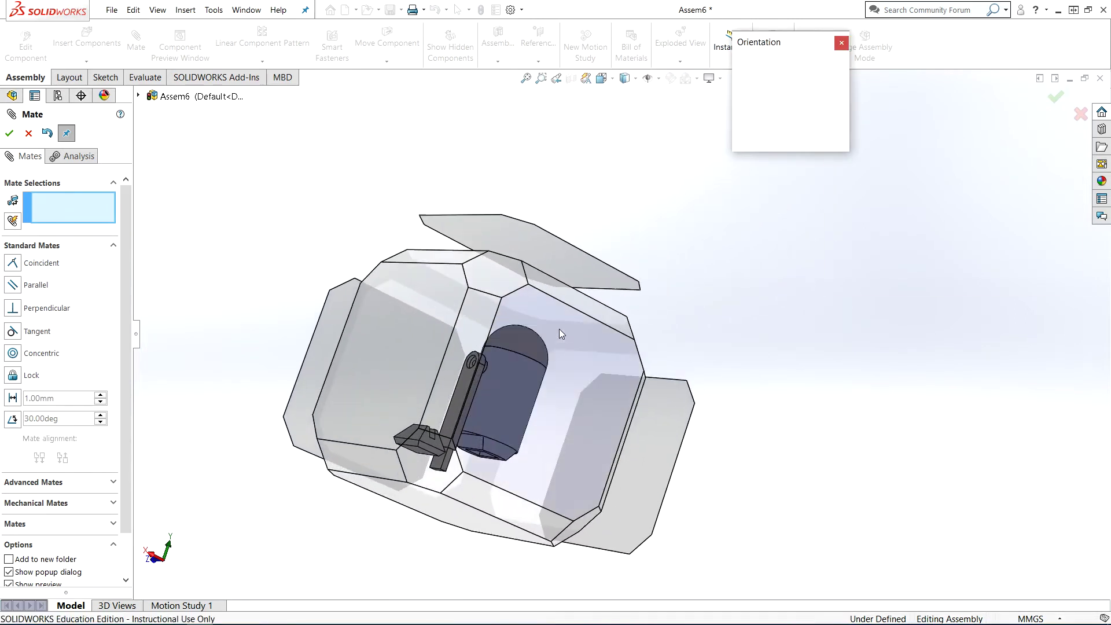
{"action": "left_click", "coordinate": [573, 347]}
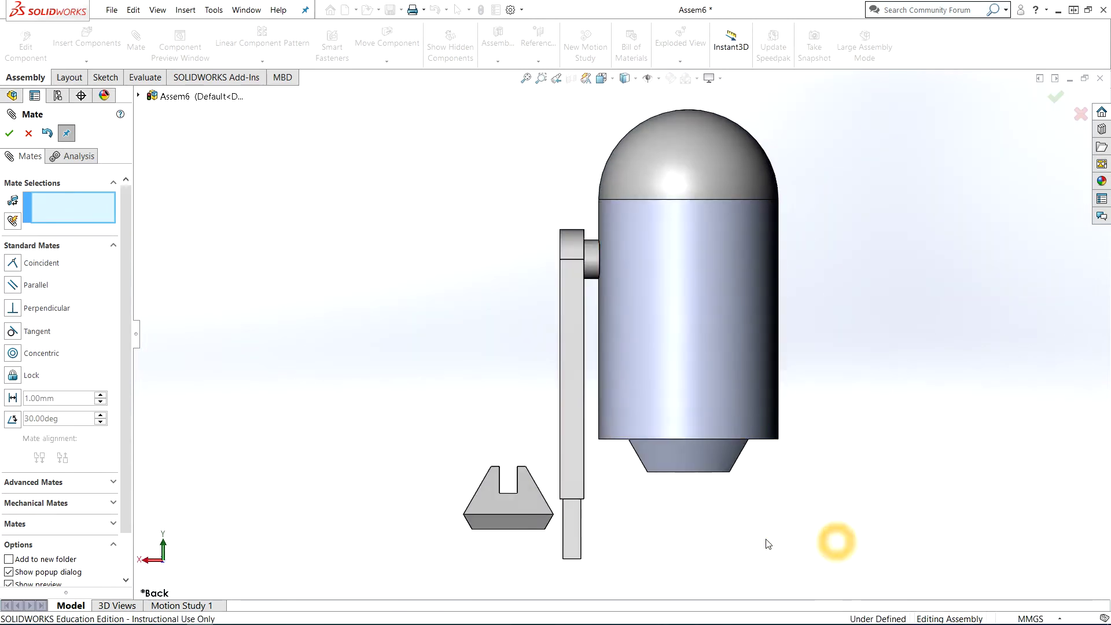
{"action": "scroll", "coordinate": [657, 534], "scroll_direction": "down", "scroll_amount": 3}
{"action": "middle_click_drag", "start_coordinate": [594, 489], "coordinate": [584, 507]}
{"action": "scroll", "coordinate": [584, 507], "scroll_direction": "down", "scroll_amount": 1}
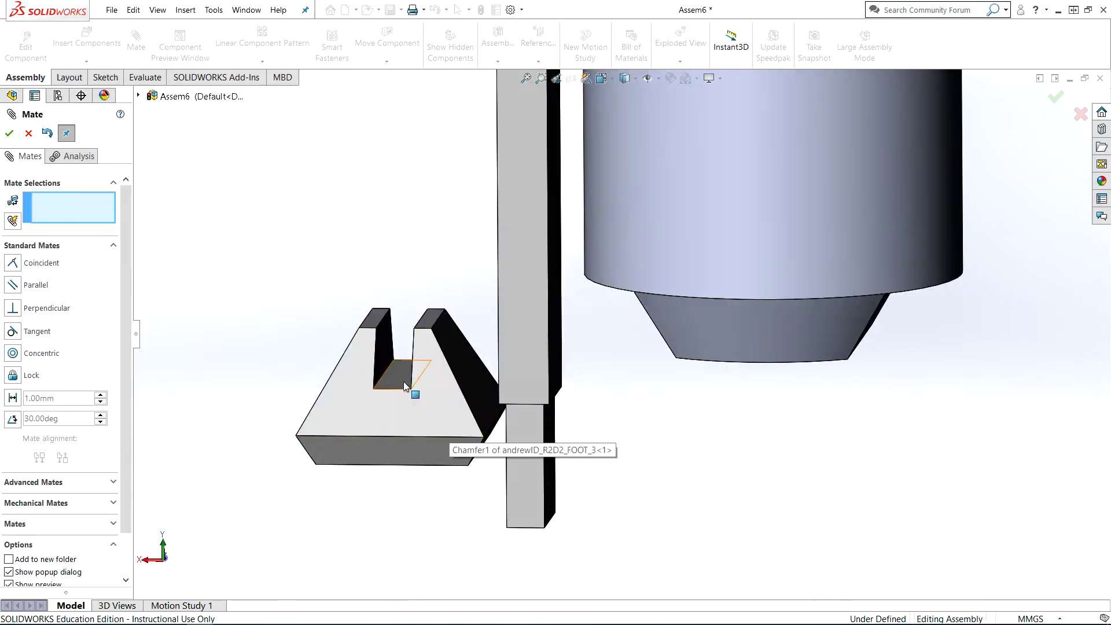
{"action": "left_click", "coordinate": [28, 135]}
{"action": "middle_click_drag", "start_coordinate": [325, 220], "coordinate": [509, 230]}
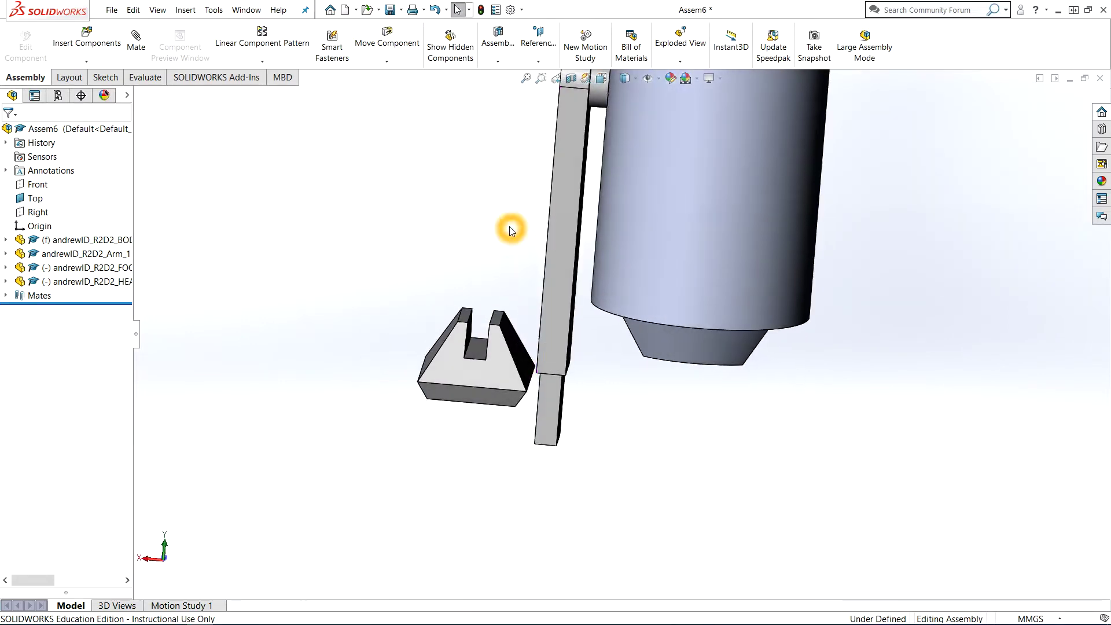
Step: Add a coincident mate between the foot's flat bottom face and the bottom edge of the arm's lower tab
{"action": "scroll", "coordinate": [520, 300], "scroll_direction": "down", "scroll_amount": 4}
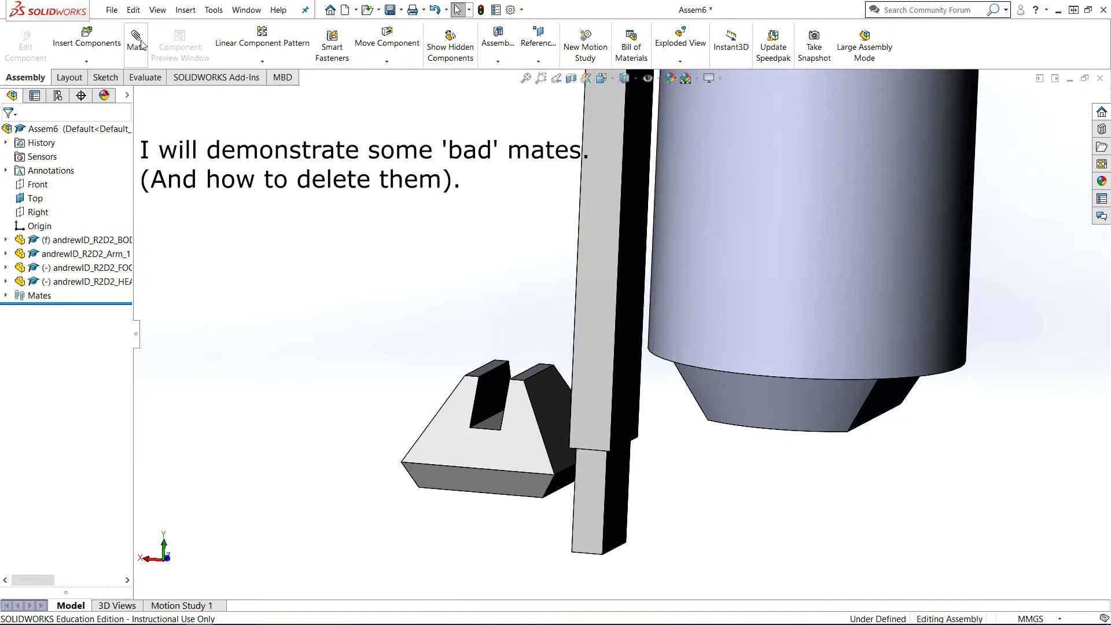
{"action": "scroll", "coordinate": [546, 474], "scroll_direction": "down", "scroll_amount": 3}
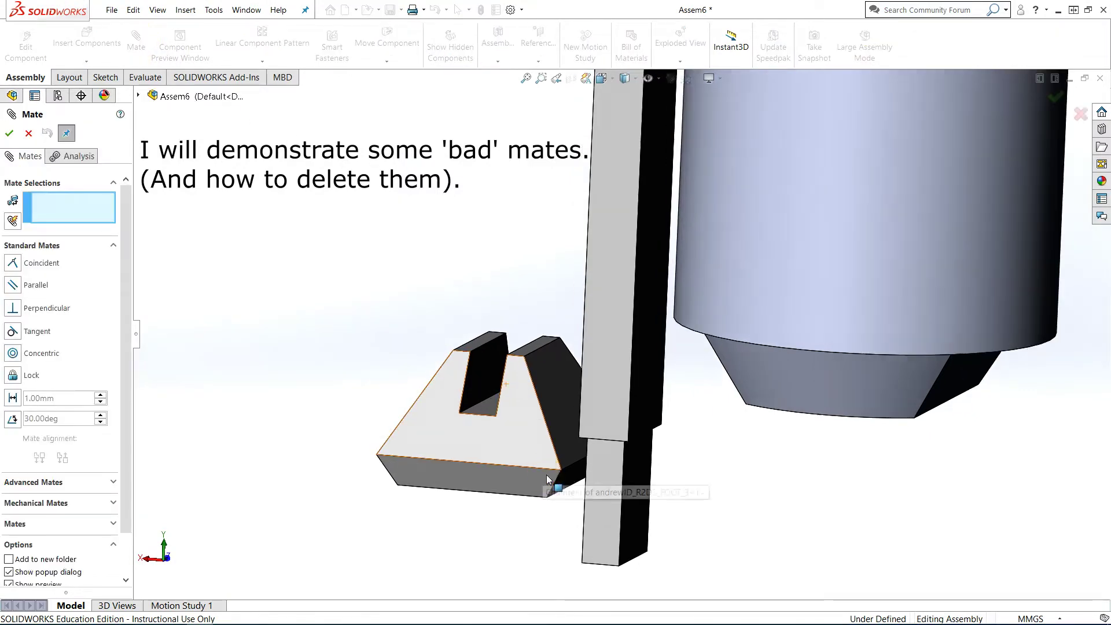
{"action": "middle_click_drag", "start_coordinate": [494, 509], "coordinate": [498, 377]}
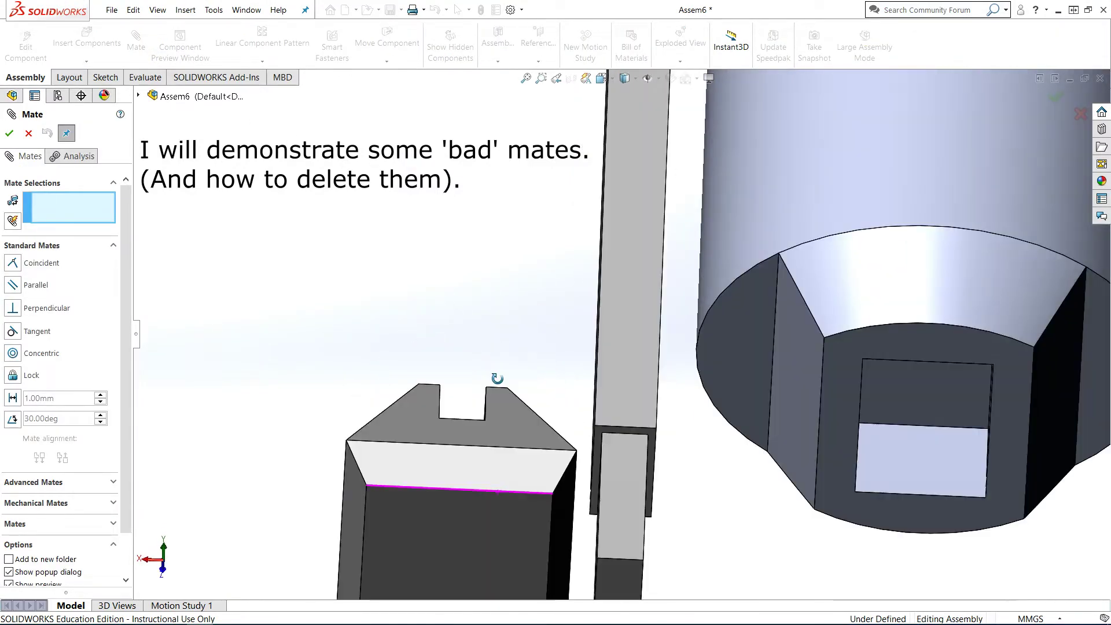
{"action": "left_click", "coordinate": [472, 534]}
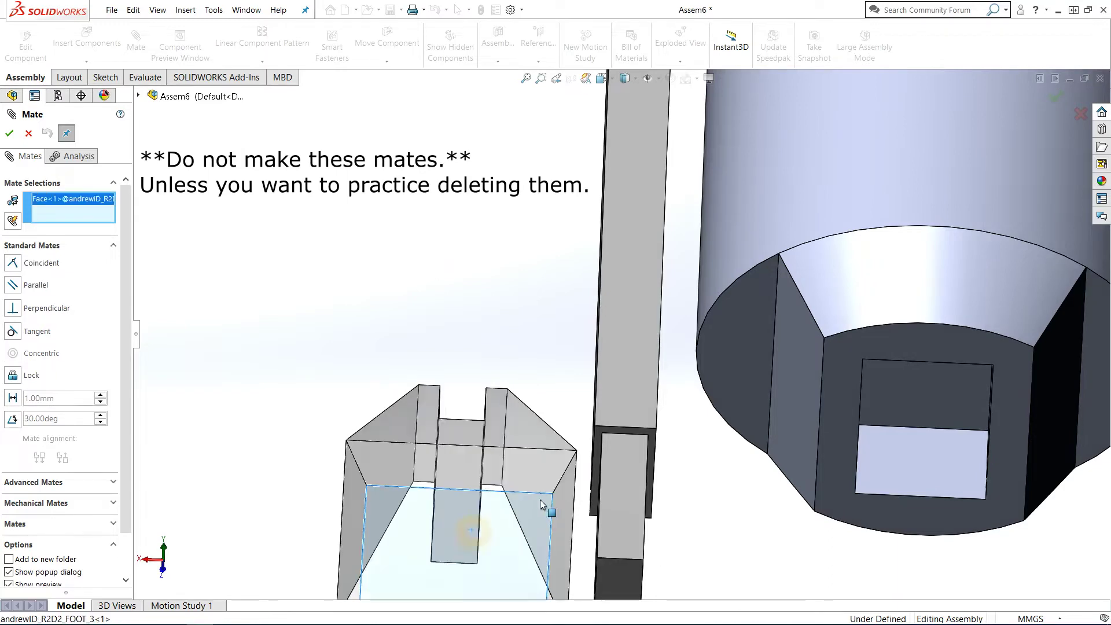
{"action": "scroll", "coordinate": [547, 512], "scroll_direction": "down", "scroll_amount": 2}
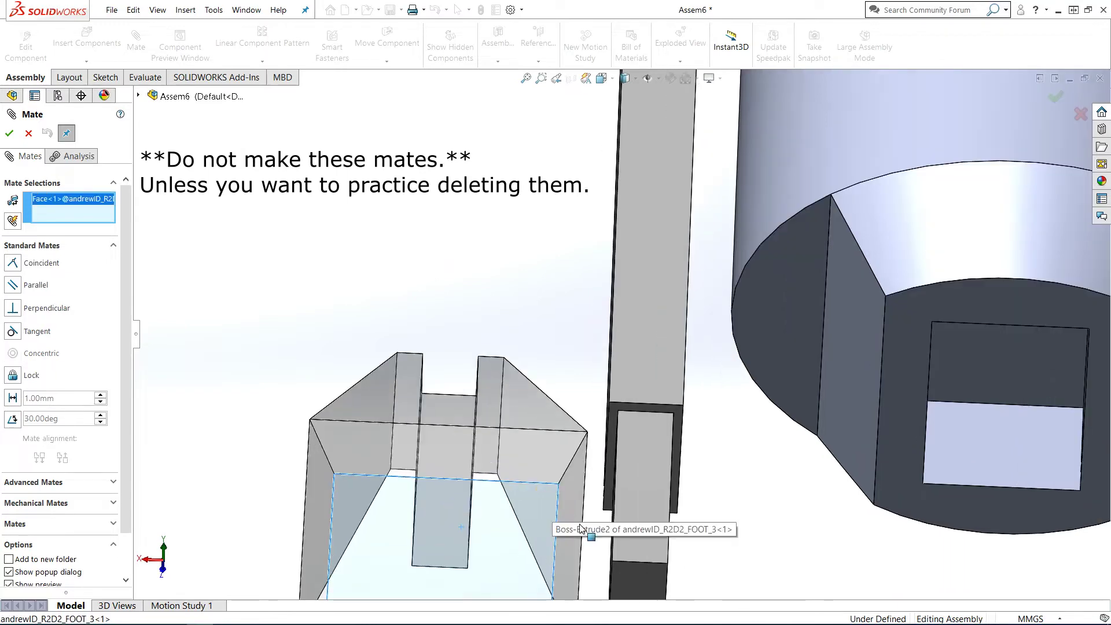
{"action": "left_click", "coordinate": [637, 562]}
{"action": "scroll", "coordinate": [615, 494], "scroll_direction": "up", "scroll_amount": 3}
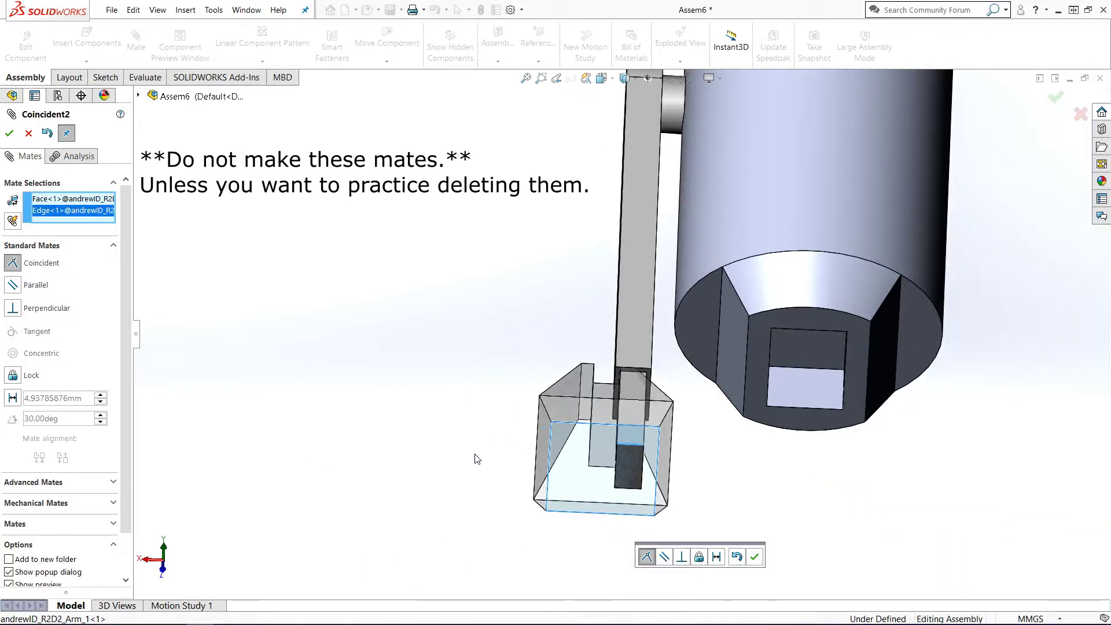
{"action": "middle_click_drag", "start_coordinate": [475, 459], "coordinate": [459, 519]}
{"action": "left_click", "coordinate": [756, 559]}
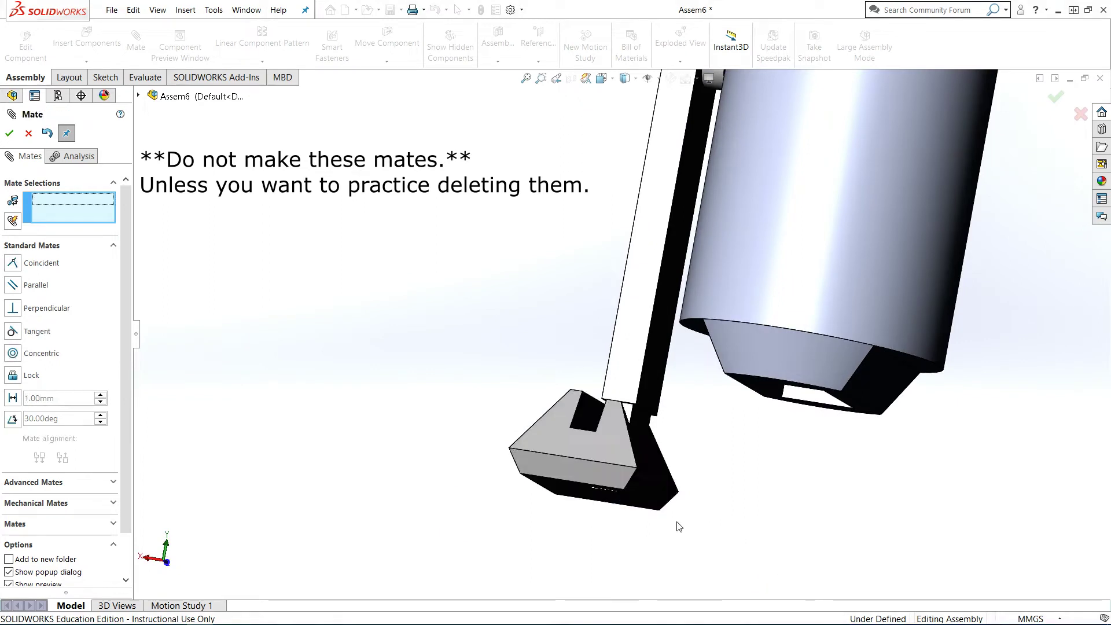
Step: Move the foot aside from the arm and add a coincident mate between the foot's slanted slotted face and the front face of the arm's tab
{"action": "left_click_drag", "start_coordinate": [648, 485], "coordinate": [570, 483]}
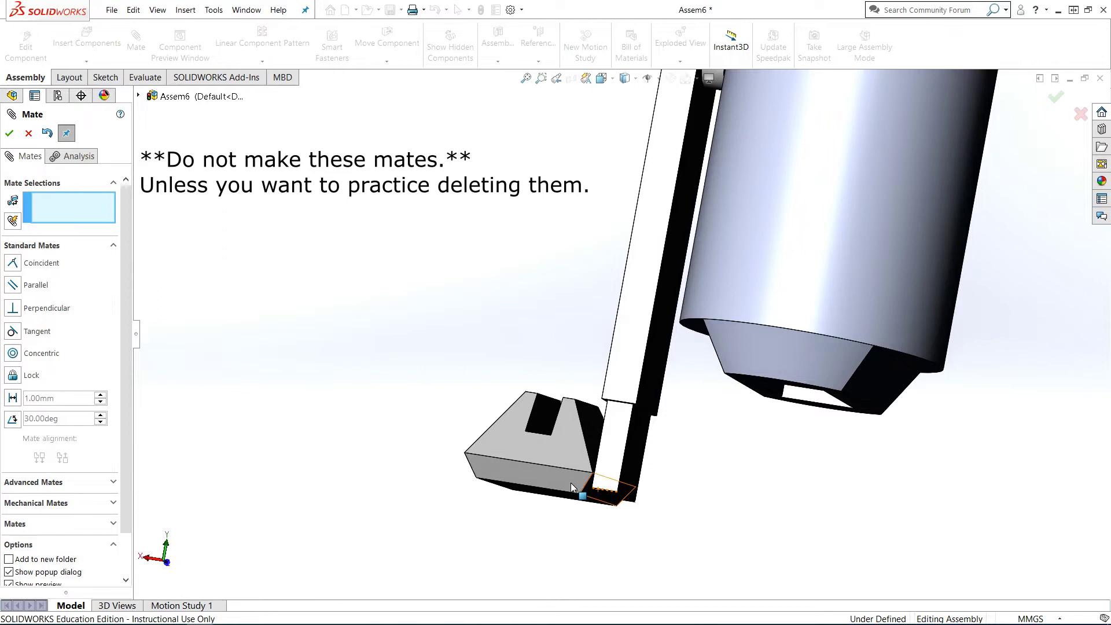
{"action": "left_click", "coordinate": [538, 455]}
{"action": "left_click", "coordinate": [612, 453]}
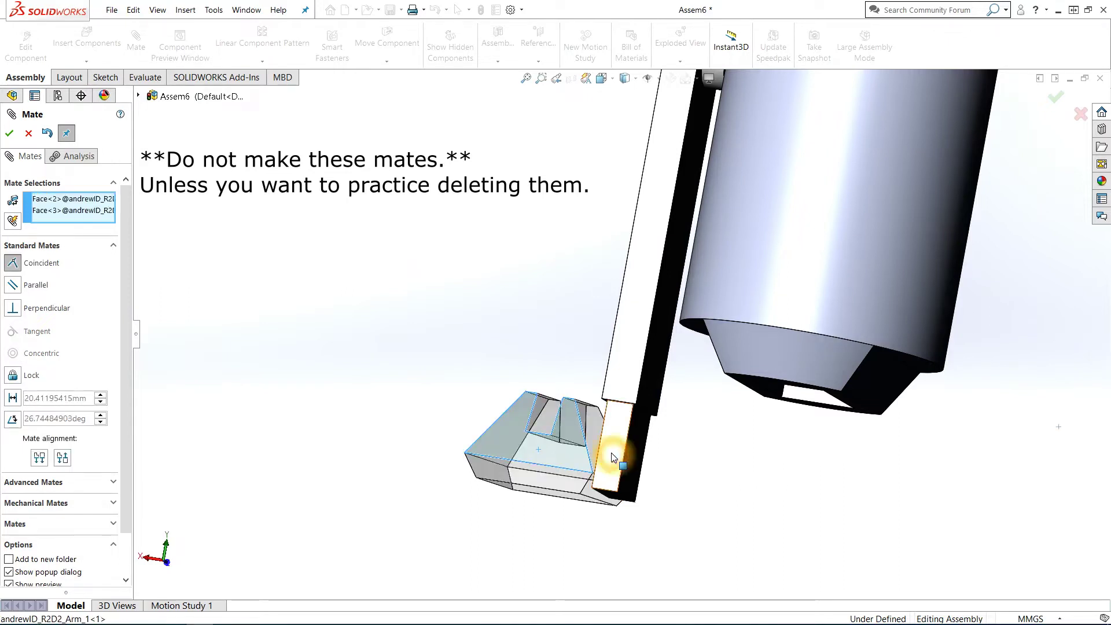
{"action": "left_click", "coordinate": [773, 477]}
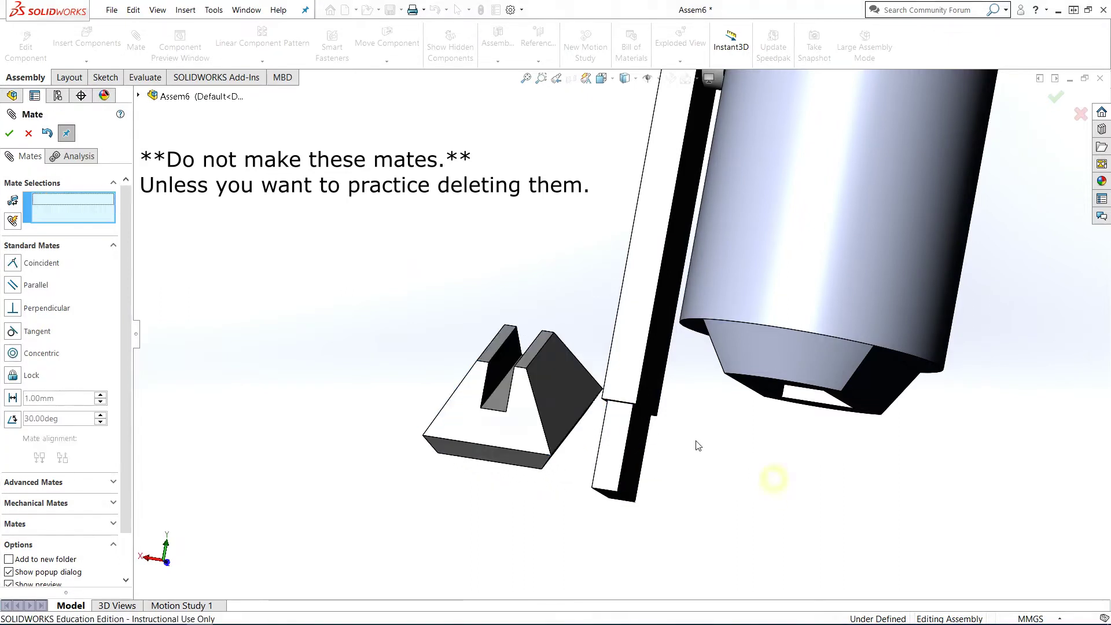
Step: Close the Mate command and list the foot component's mates in a widened feature tree
{"action": "left_click_drag", "start_coordinate": [576, 442], "coordinate": [555, 398]}
{"action": "middle_click_drag", "start_coordinate": [565, 447], "coordinate": [565, 484]}
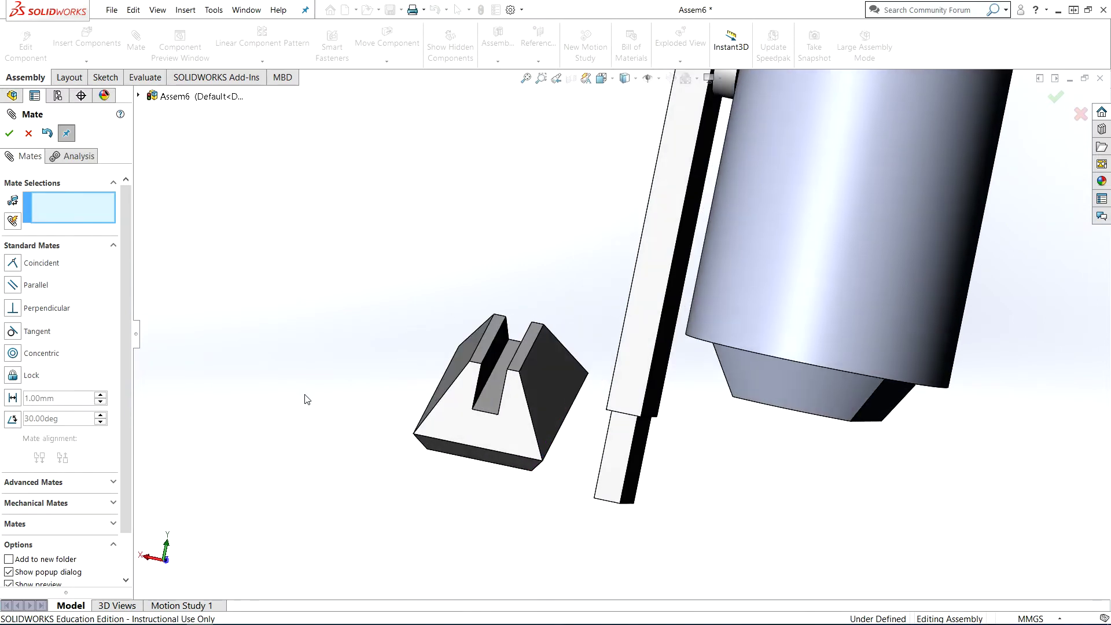
{"action": "left_click", "coordinate": [33, 135]}
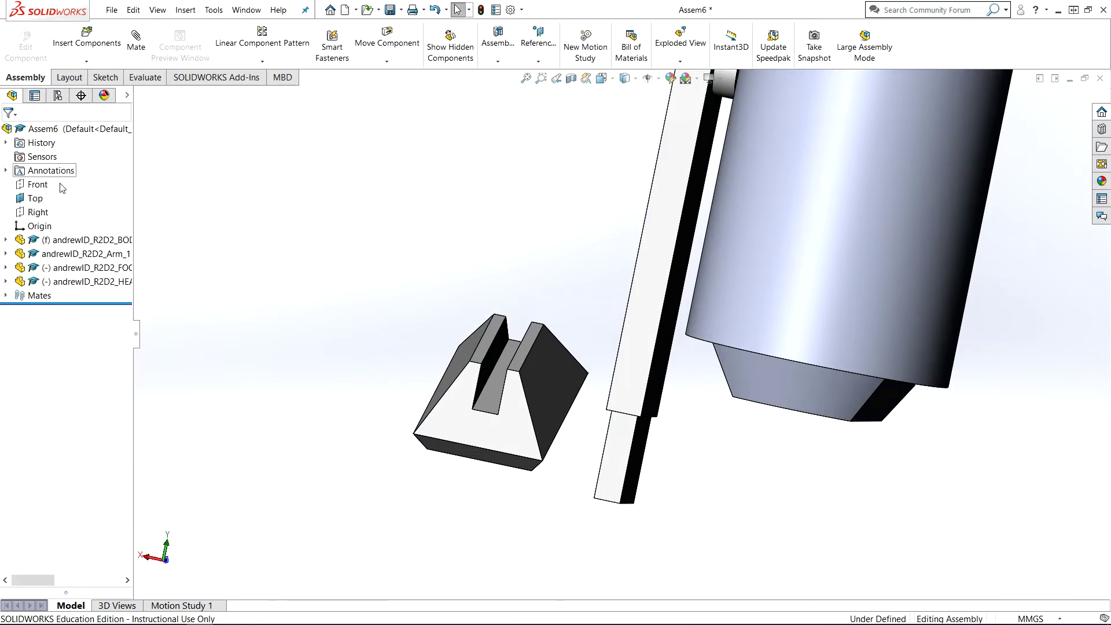
{"action": "left_click", "coordinate": [74, 271]}
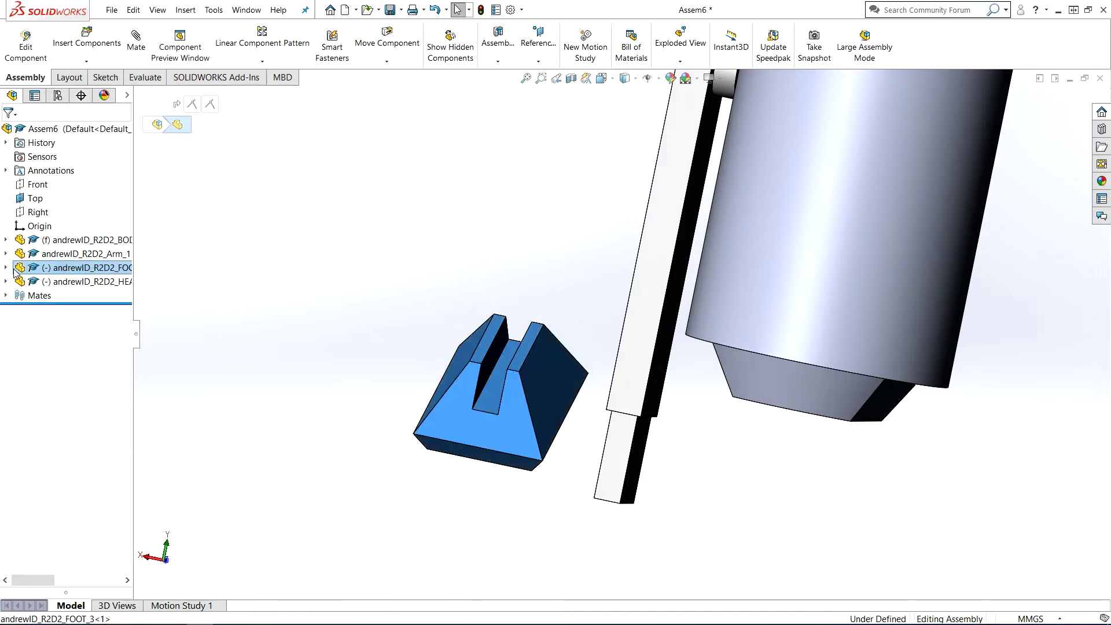
{"action": "left_click", "coordinate": [6, 267]}
{"action": "left_click", "coordinate": [20, 282]}
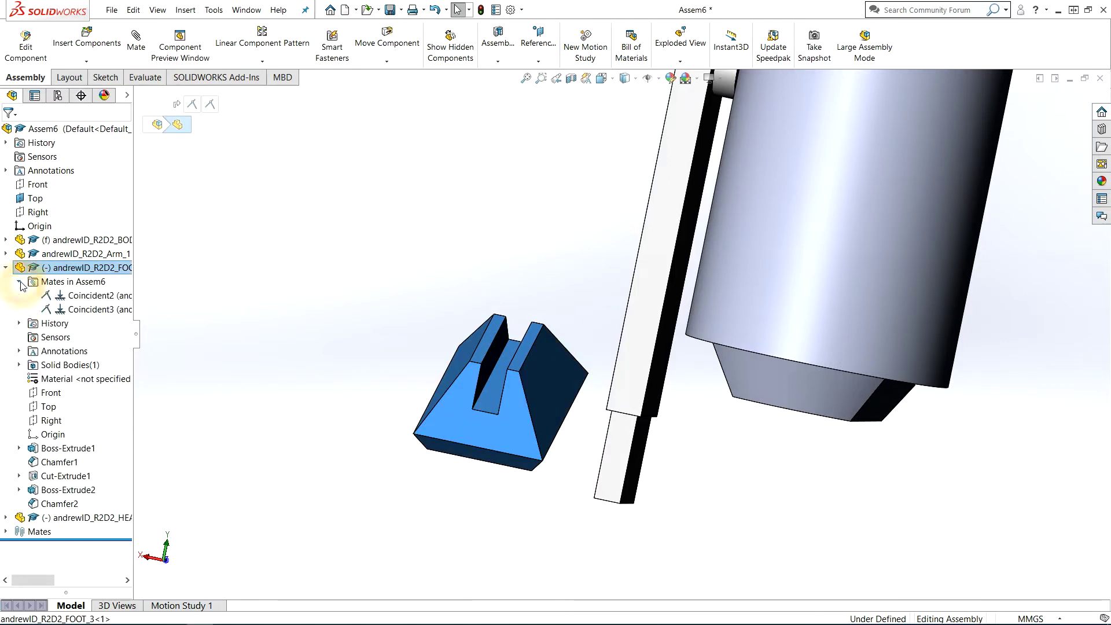
{"action": "left_click_drag", "start_coordinate": [135, 334], "coordinate": [268, 336]}
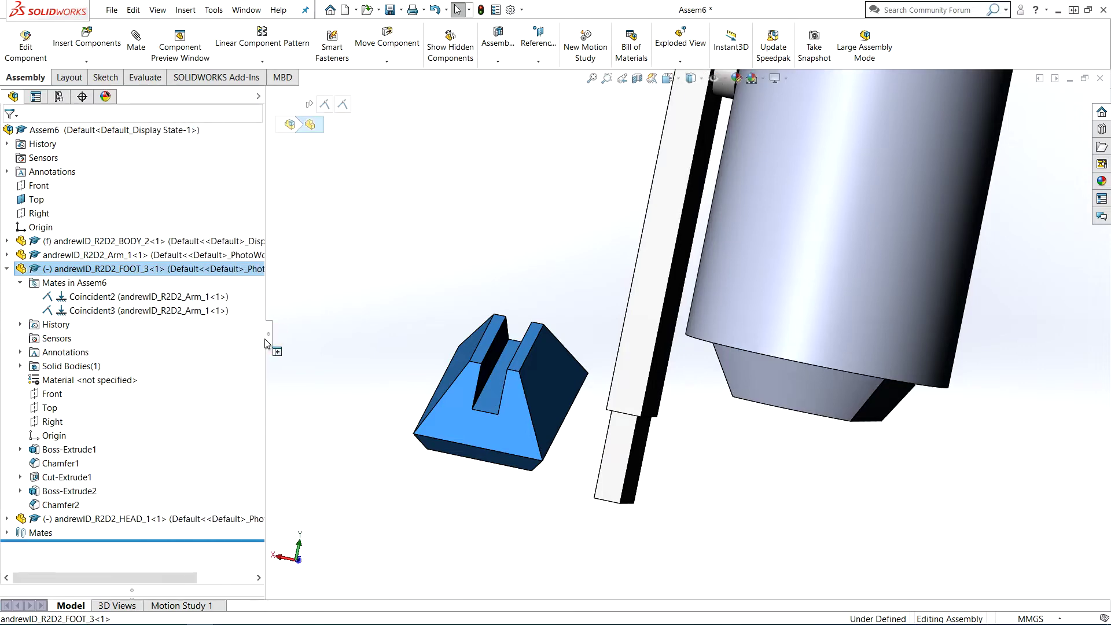
Step: Delete the foot's two unwanted mates, Coincident2 and Coincident3, and narrow the feature tree again
{"action": "right_click", "coordinate": [178, 306]}
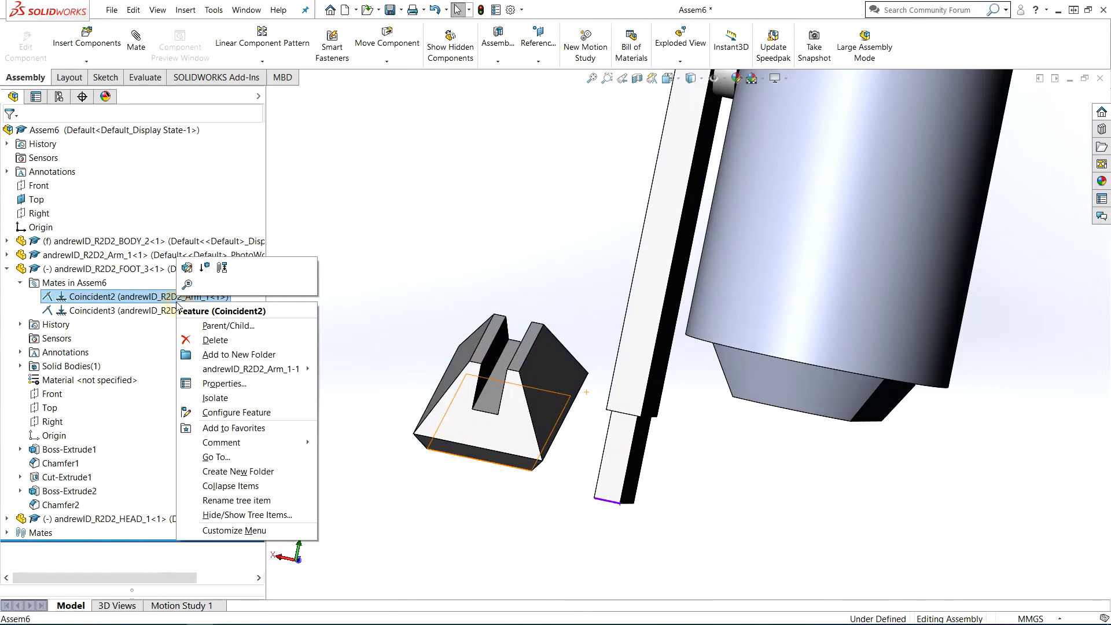
{"action": "left_click", "coordinate": [214, 340]}
{"action": "left_click", "coordinate": [215, 258]}
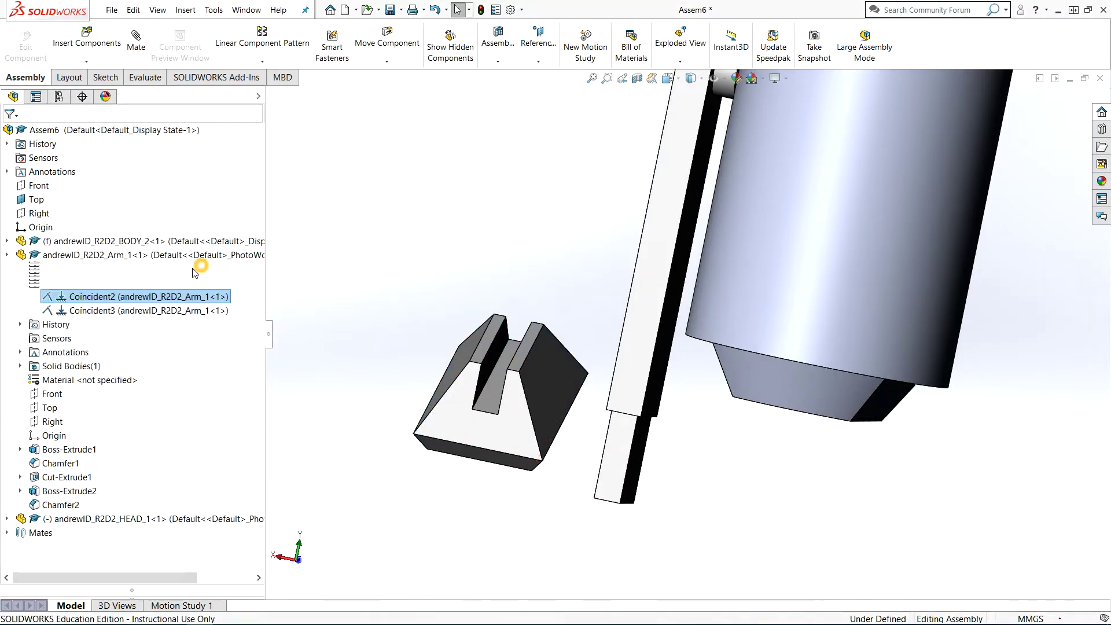
{"action": "right_click", "coordinate": [162, 299]}
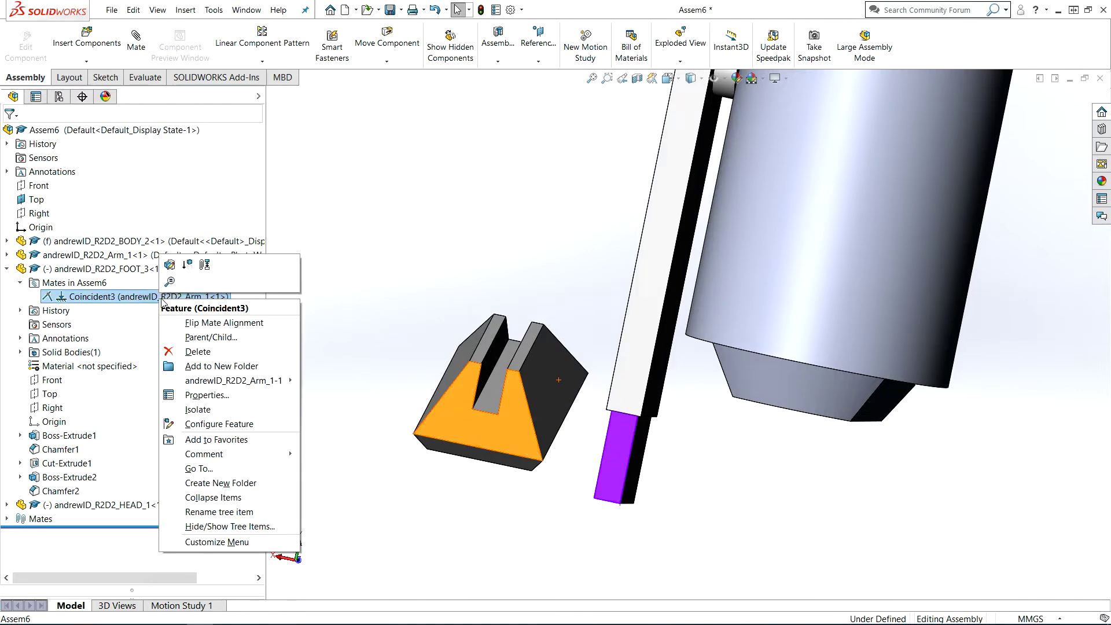
{"action": "left_click", "coordinate": [195, 351]}
{"action": "left_click", "coordinate": [205, 261]}
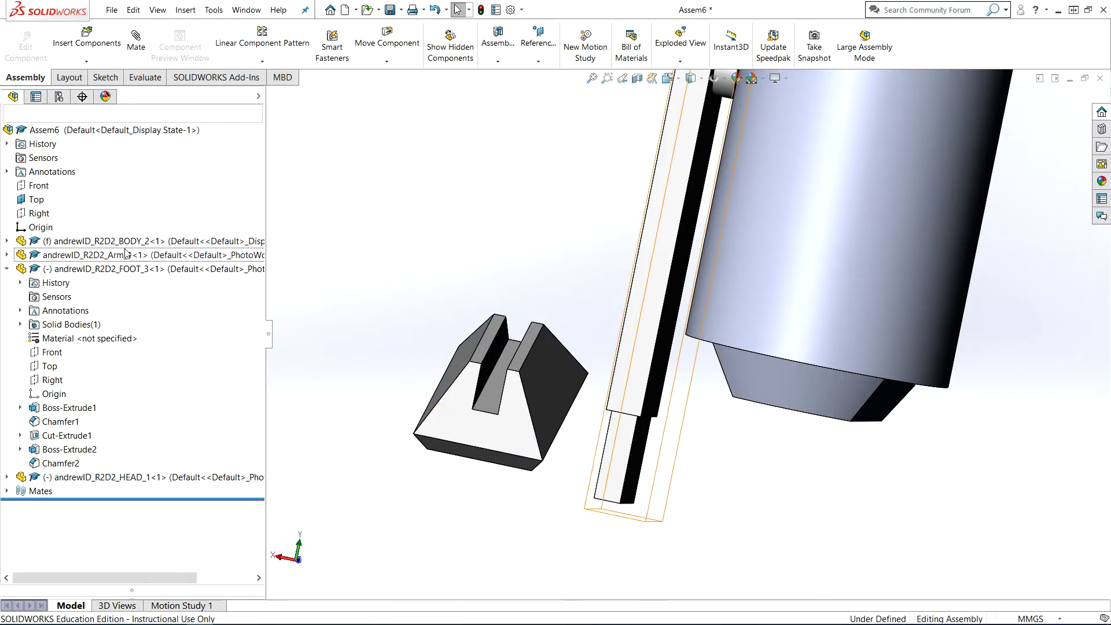
{"action": "left_click_drag", "start_coordinate": [269, 340], "coordinate": [194, 341]}
Step: Move the foot downward so it sits beside the lower end of the arm
{"action": "middle_click_drag", "start_coordinate": [323, 372], "coordinate": [391, 330]}
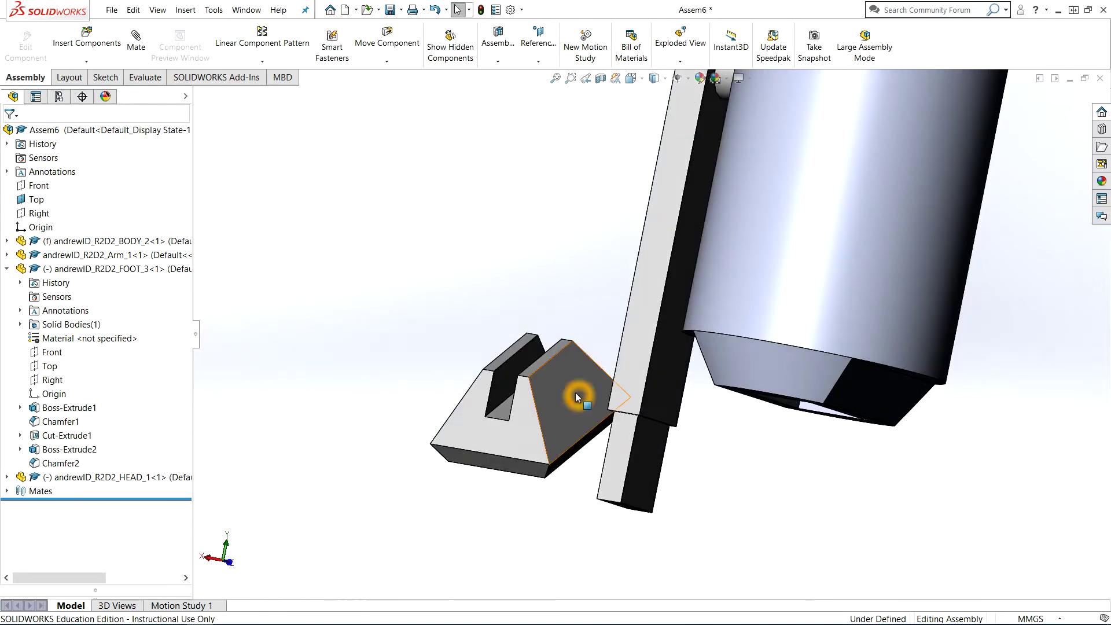
{"action": "left_click_drag", "start_coordinate": [576, 392], "coordinate": [549, 500]}
{"action": "left_click", "coordinate": [443, 327]}
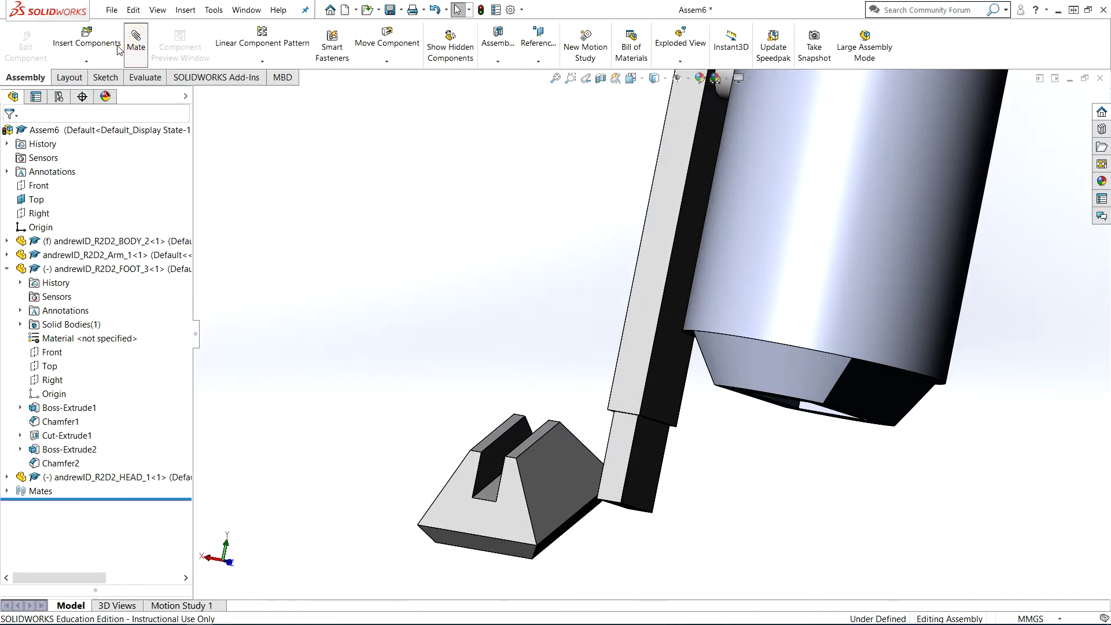
Step: Add a coincident mate between the floor of the foot's slot and the bottom face of the arm's lower tab
{"action": "left_click", "coordinate": [135, 42]}
{"action": "scroll", "coordinate": [596, 496], "scroll_direction": "down", "scroll_amount": 3}
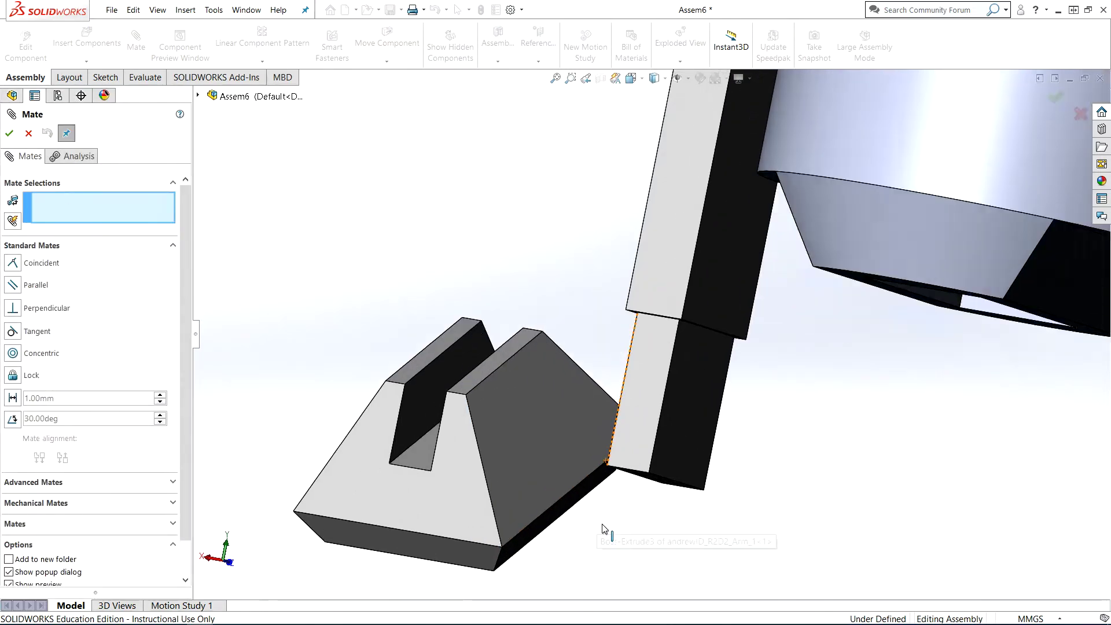
{"action": "middle_click_drag", "start_coordinate": [603, 528], "coordinate": [616, 454]}
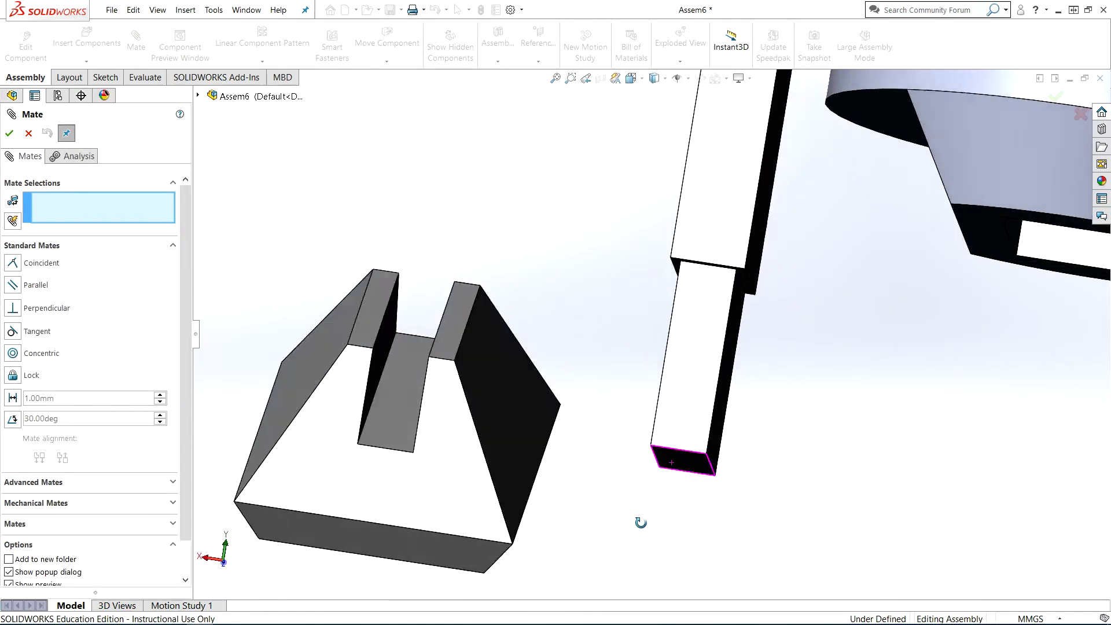
{"action": "left_click", "coordinate": [401, 380]}
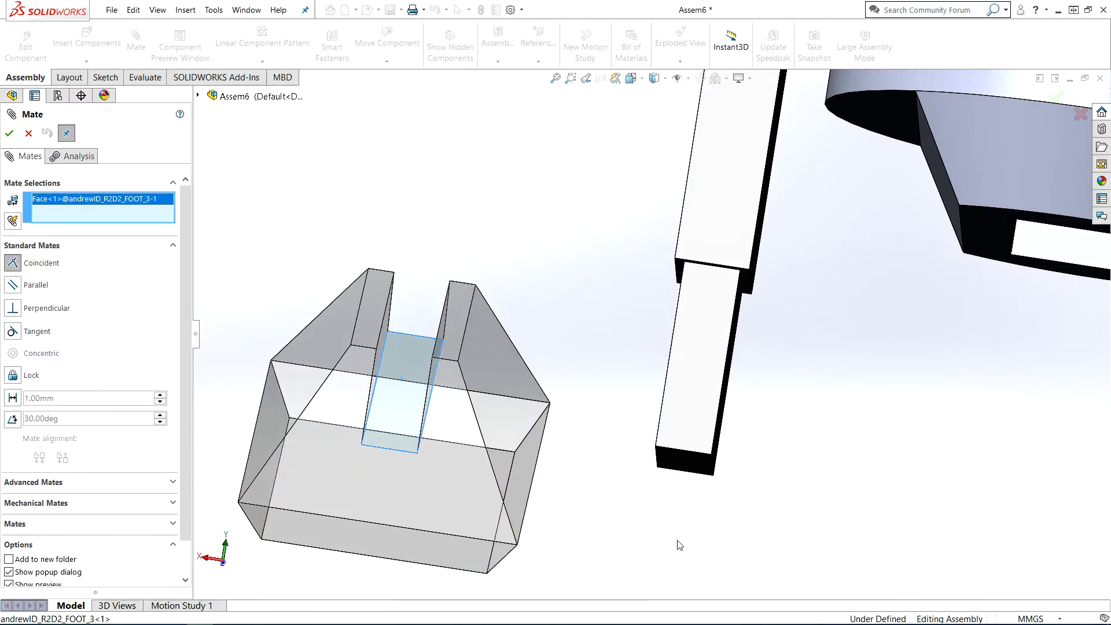
{"action": "middle_click_drag", "start_coordinate": [681, 546], "coordinate": [635, 397]}
{"action": "left_click", "coordinate": [627, 323]}
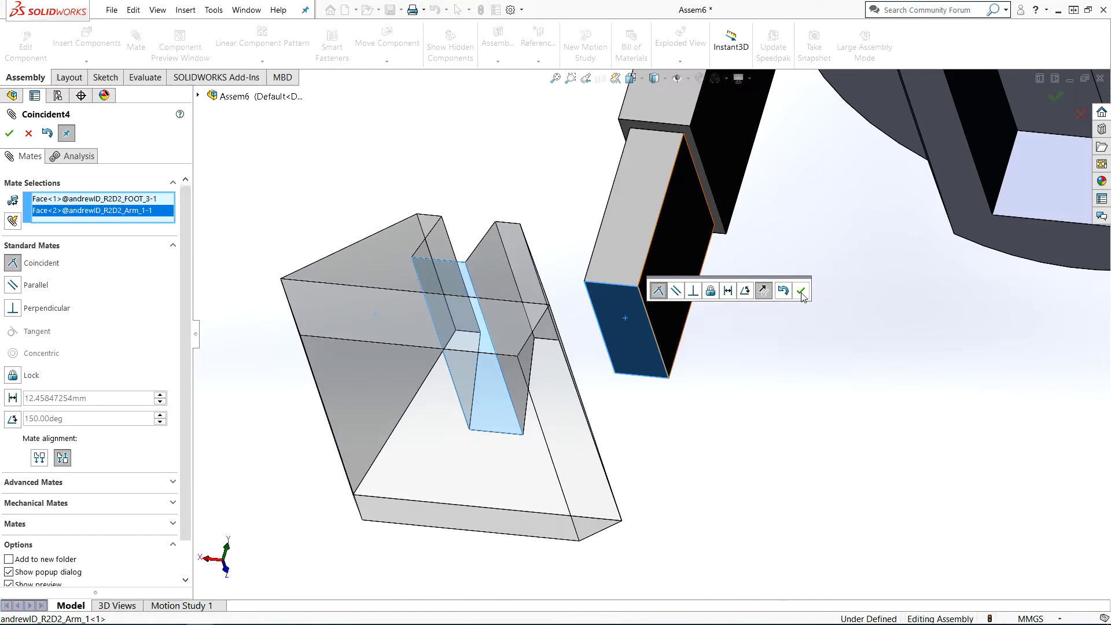
{"action": "left_click", "coordinate": [802, 292]}
Step: Add a coincident mate between the inner side face of the foot's slot and the arm tab's wide face, and test the foot's movement
{"action": "middle_click_drag", "start_coordinate": [732, 367], "coordinate": [742, 486]}
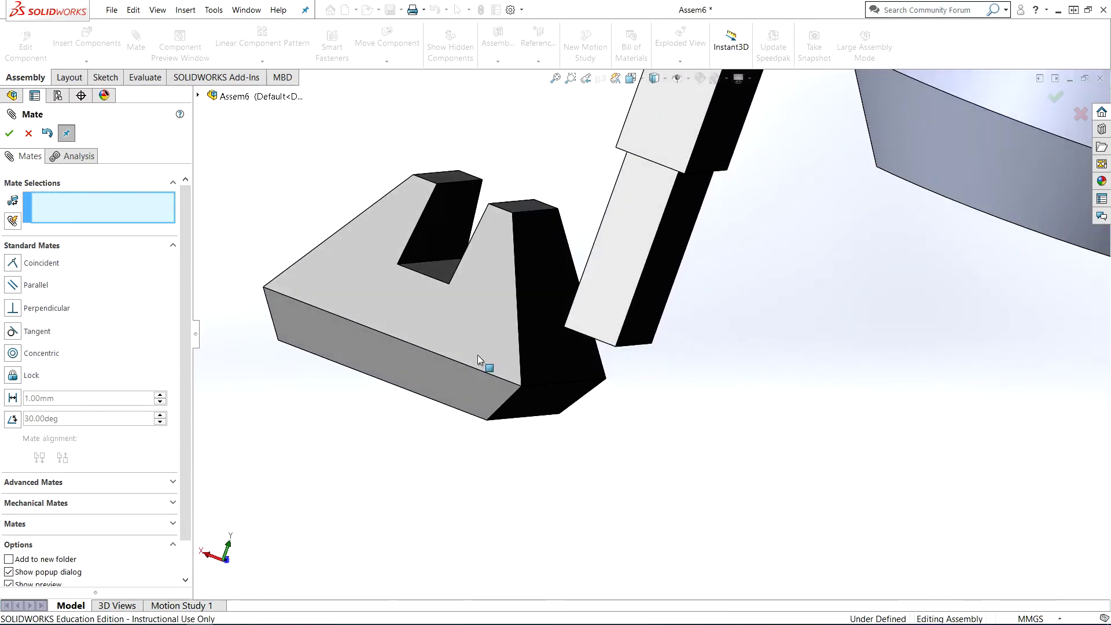
{"action": "left_click", "coordinate": [440, 219]}
{"action": "middle_click_drag", "start_coordinate": [509, 176], "coordinate": [647, 230]}
{"action": "left_click", "coordinate": [638, 239]}
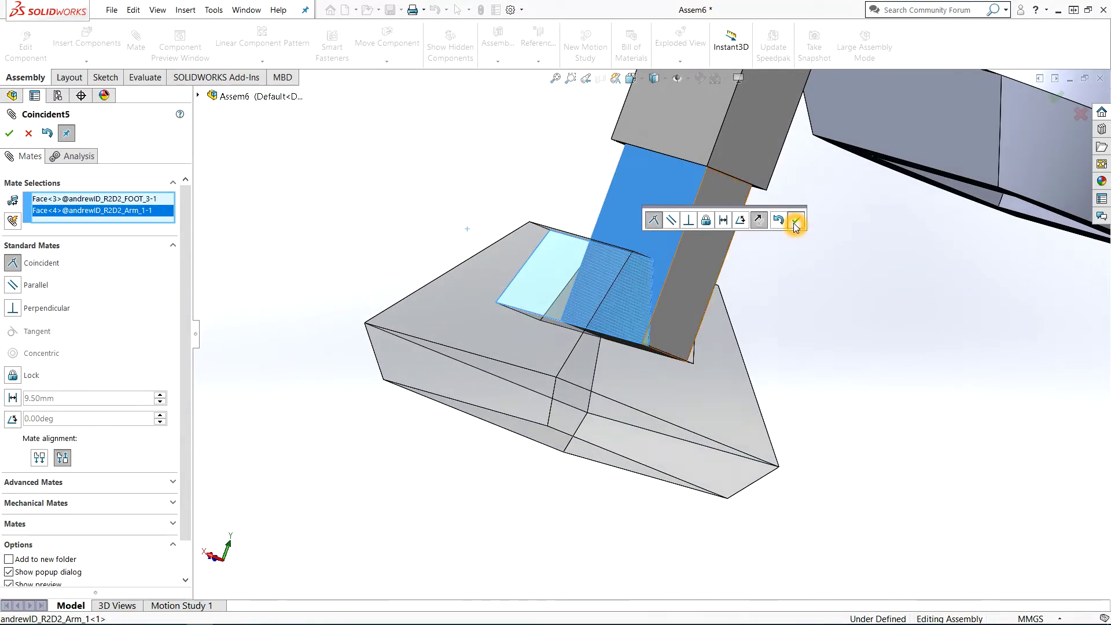
{"action": "left_click", "coordinate": [795, 223]}
{"action": "middle_click_drag", "start_coordinate": [784, 297], "coordinate": [770, 333]}
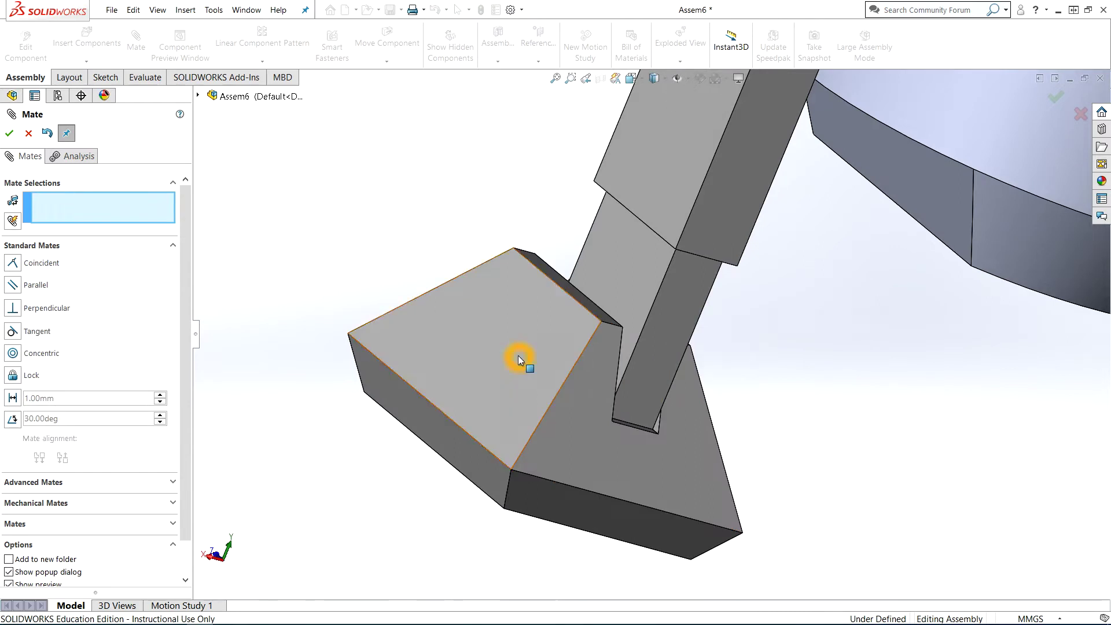
{"action": "left_click_drag", "start_coordinate": [518, 355], "coordinate": [541, 418]}
Step: Set up a 1.00 mm distance mate between the short top edge of the foot's prong and the narrow face of the arm's tab
{"action": "middle_click_drag", "start_coordinate": [752, 343], "coordinate": [687, 368]}
{"action": "scroll", "coordinate": [714, 383], "scroll_direction": "down", "scroll_amount": 2}
{"action": "left_click", "coordinate": [455, 336]}
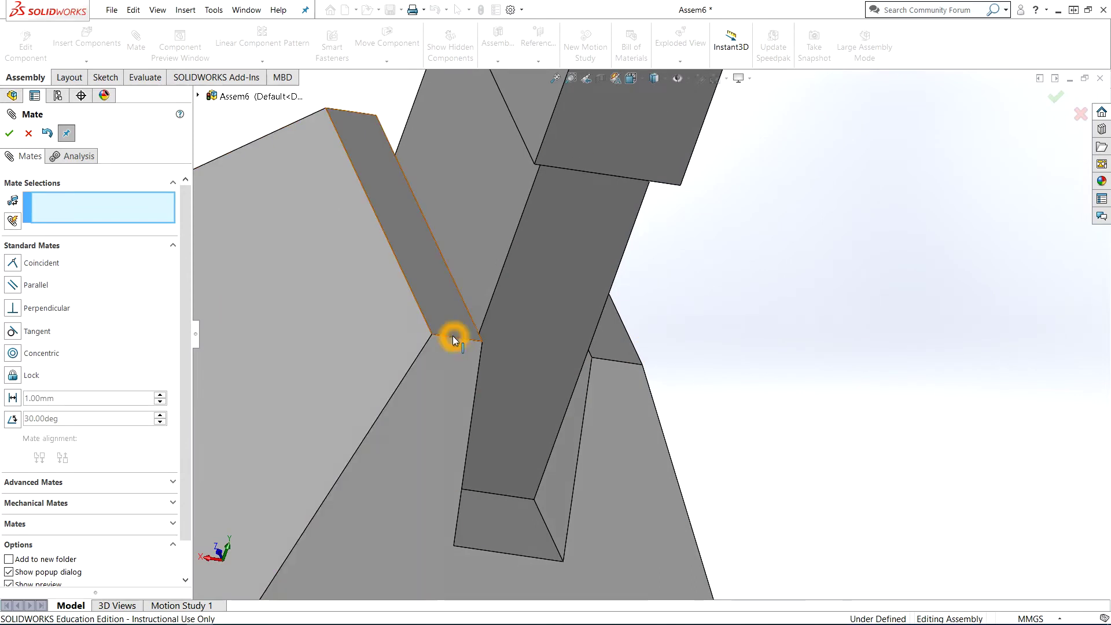
{"action": "left_click", "coordinate": [470, 339]}
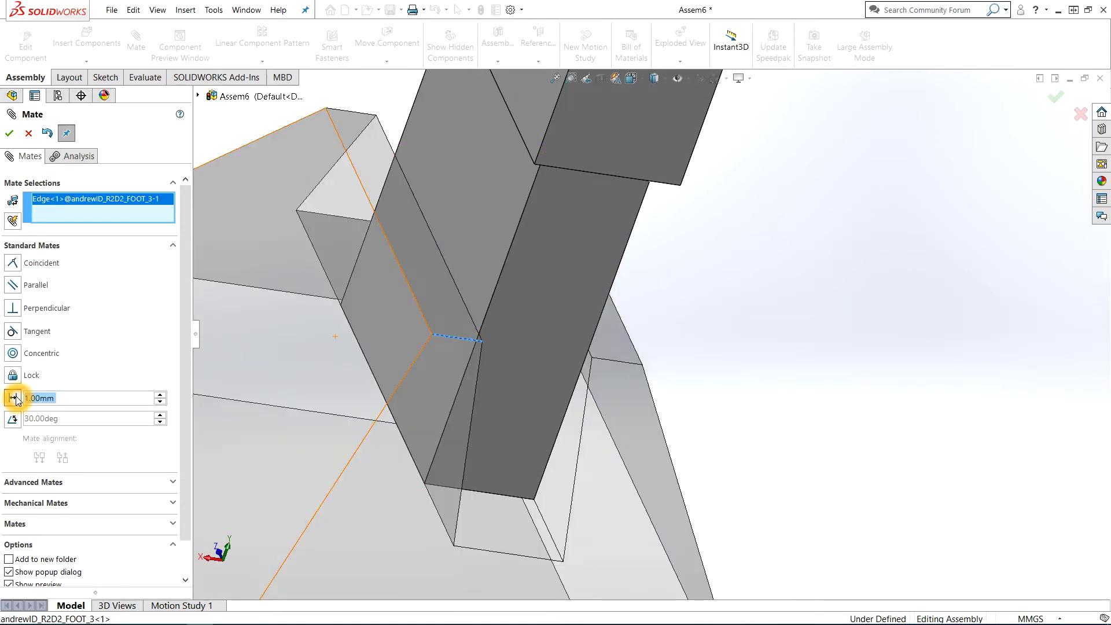
{"action": "left_click", "coordinate": [519, 386]}
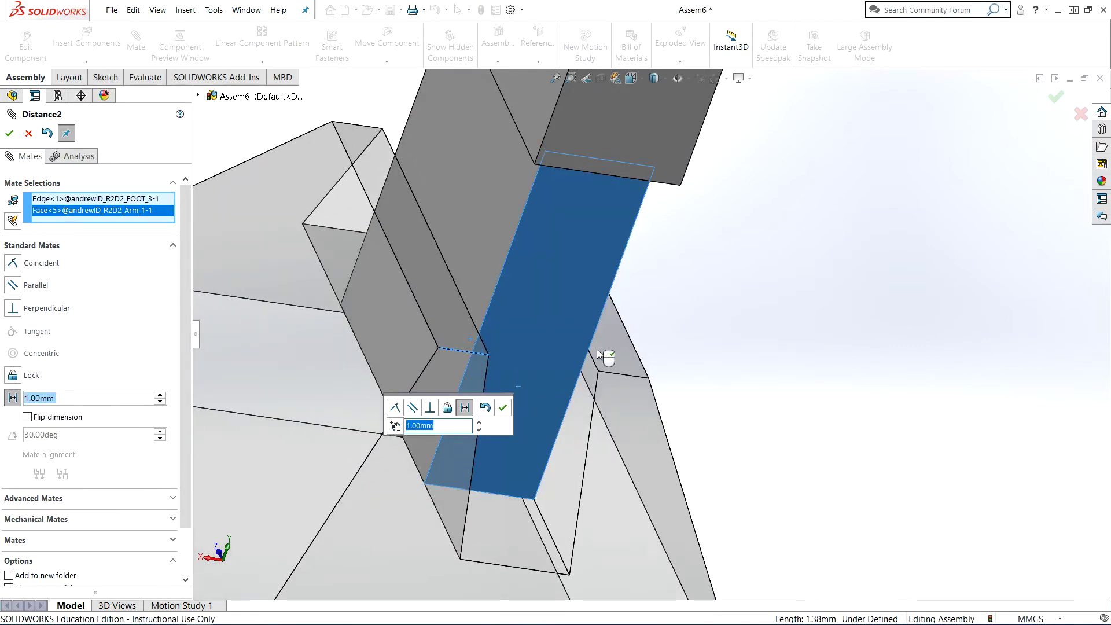
Step: Compare both directions of the distance mate, leave Flip dimension off, and accept it at 1.00 mm
{"action": "middle_click_drag", "start_coordinate": [686, 360], "coordinate": [572, 427]}
{"action": "scroll", "coordinate": [572, 427], "scroll_direction": "up", "scroll_amount": 2}
{"action": "scroll", "coordinate": [565, 298], "scroll_direction": "down", "scroll_amount": 2}
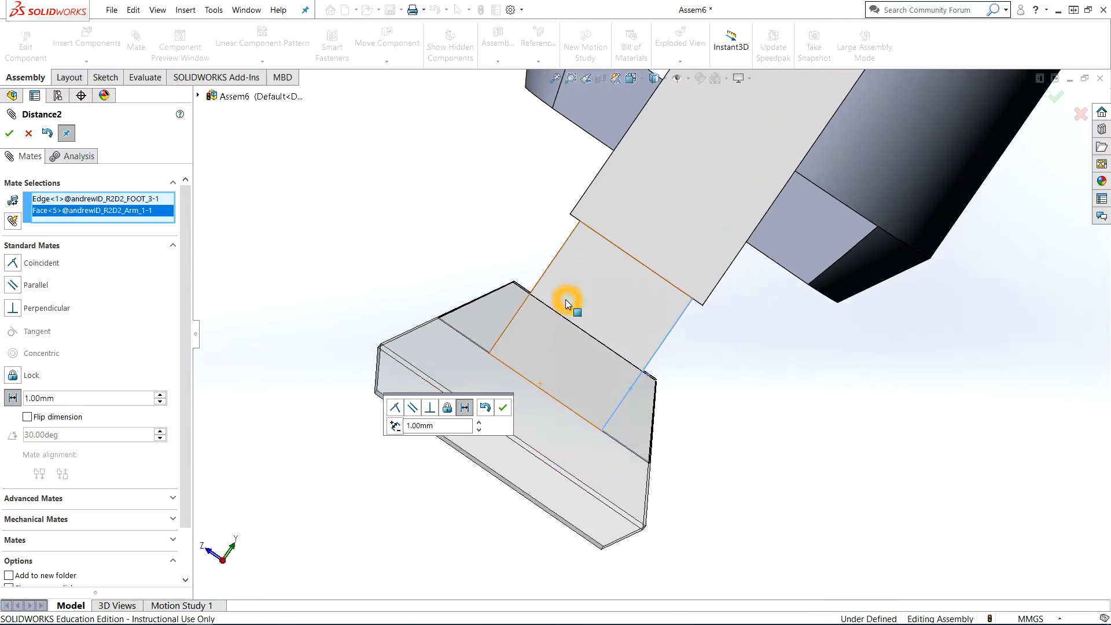
{"action": "scroll", "coordinate": [231, 371], "scroll_direction": "down", "scroll_amount": 1}
{"action": "left_click", "coordinate": [27, 417]}
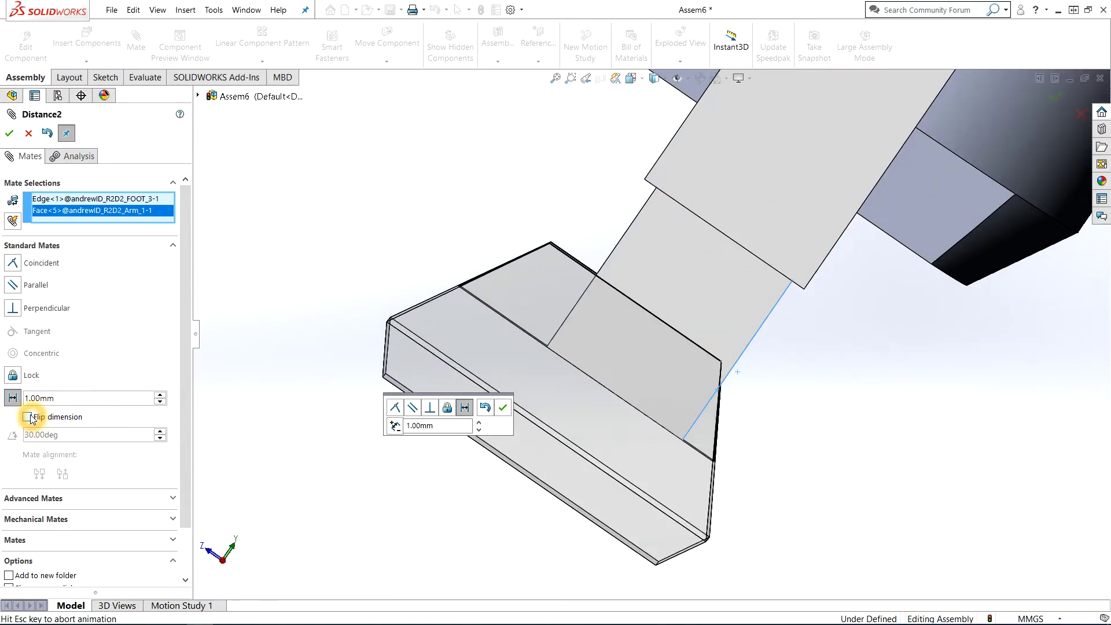
{"action": "left_click", "coordinate": [27, 417]}
{"action": "left_click", "coordinate": [27, 418]}
{"action": "left_click", "coordinate": [28, 417]}
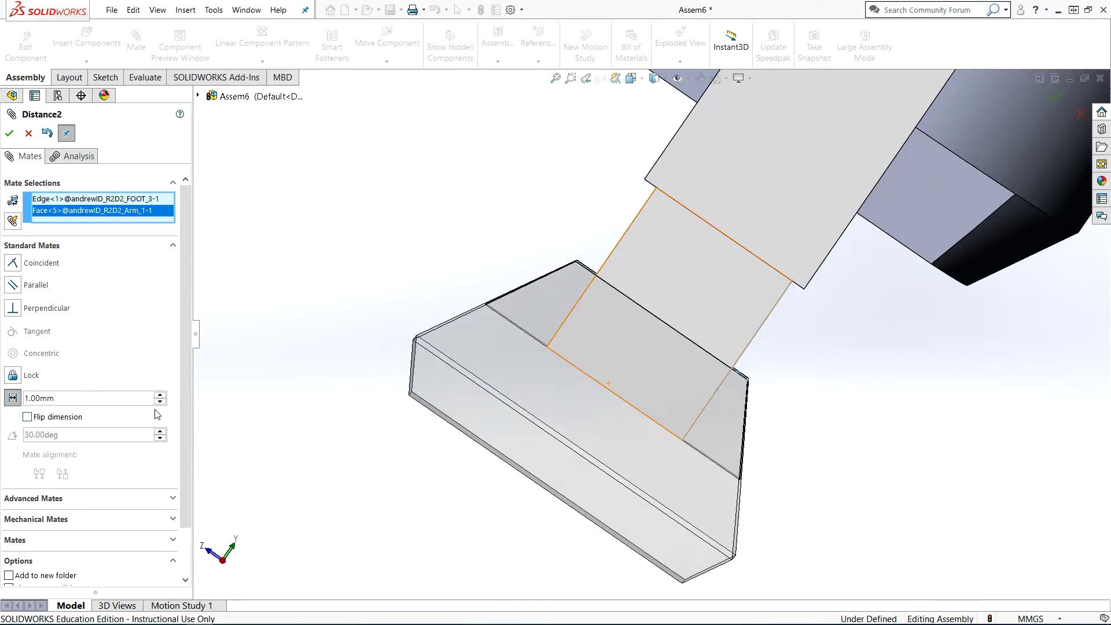
{"action": "middle_click_drag", "start_coordinate": [753, 413], "coordinate": [786, 377]}
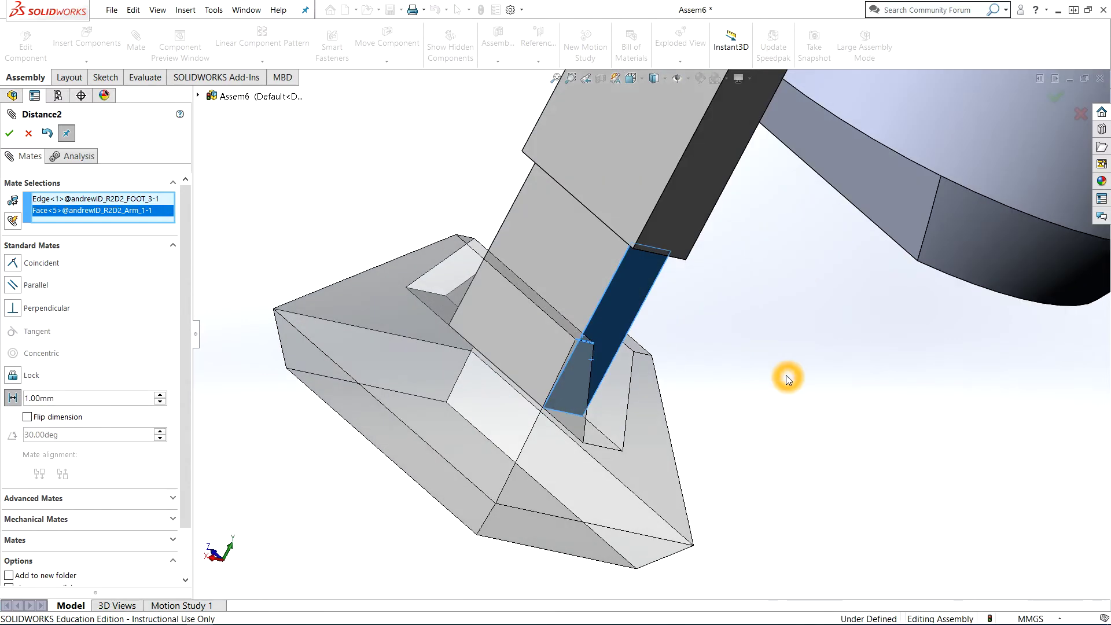
{"action": "left_click", "coordinate": [9, 134]}
Step: Test whether the foot and arm can still be moved
{"action": "middle_click_drag", "start_coordinate": [675, 426], "coordinate": [529, 359]}
{"action": "left_click_drag", "start_coordinate": [530, 361], "coordinate": [505, 322]}
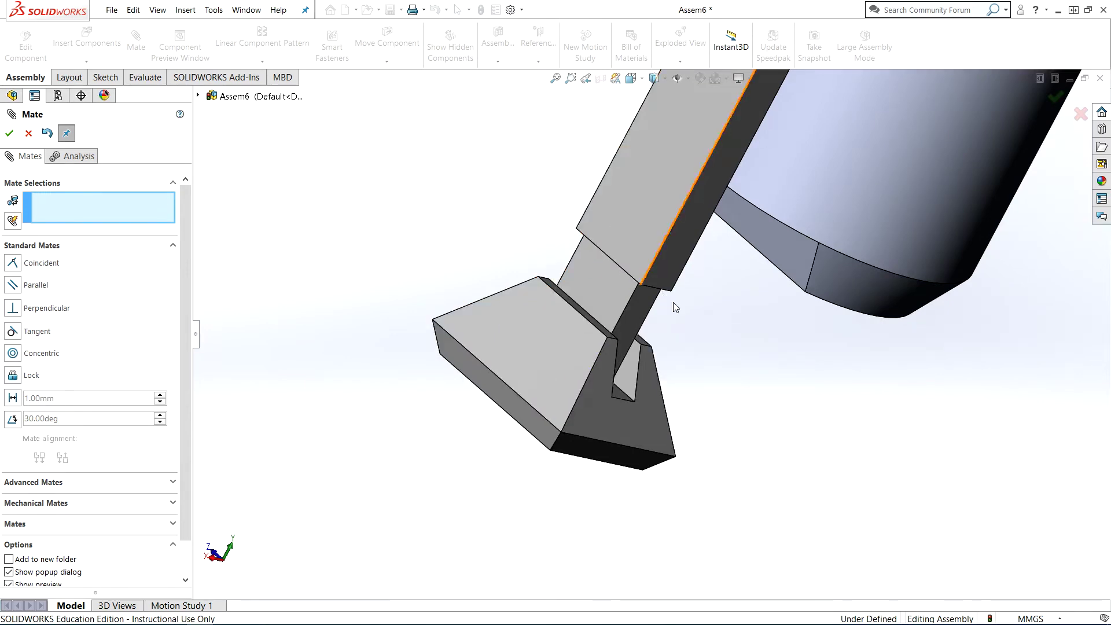
{"action": "left_click_drag", "start_coordinate": [638, 230], "coordinate": [635, 217]}
Step: View the whole assembly isometrically, close the Mate command, and switch to the back view
{"action": "key", "text": "space"}
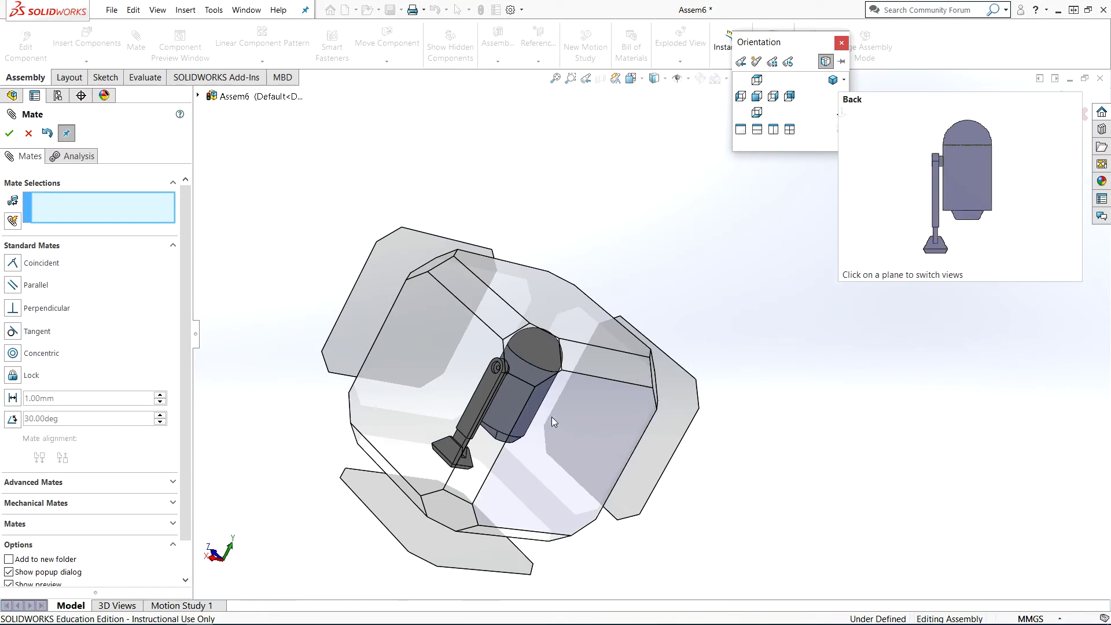
{"action": "left_click", "coordinate": [532, 362]}
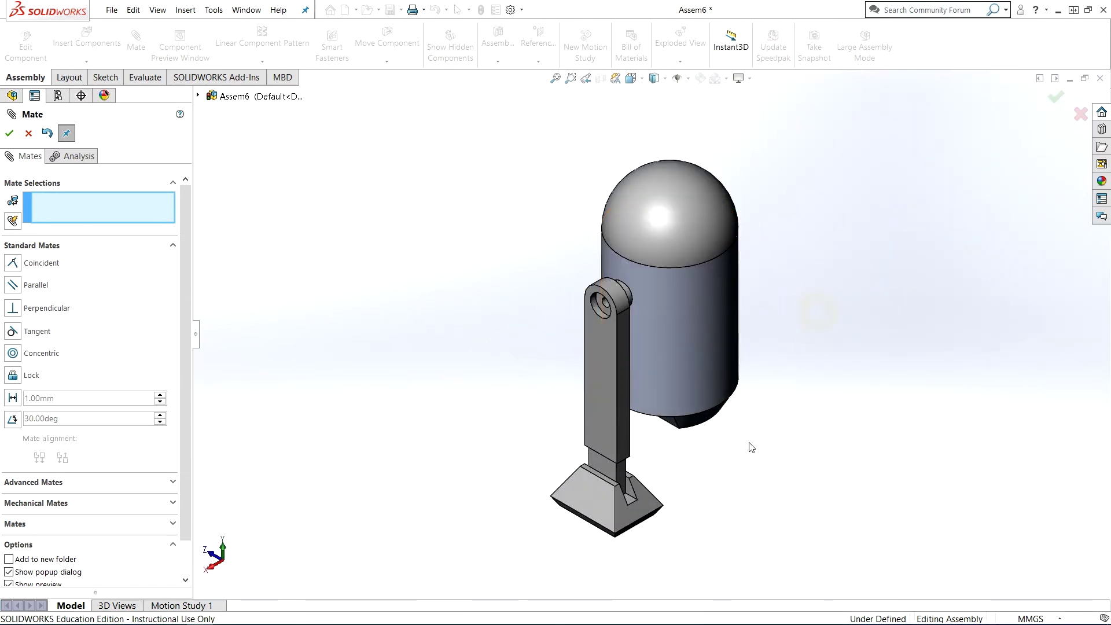
{"action": "middle_click_drag", "start_coordinate": [749, 446], "coordinate": [631, 452]}
{"action": "left_click", "coordinate": [29, 133]}
{"action": "key", "text": "space"}
{"action": "left_click", "coordinate": [596, 385]}
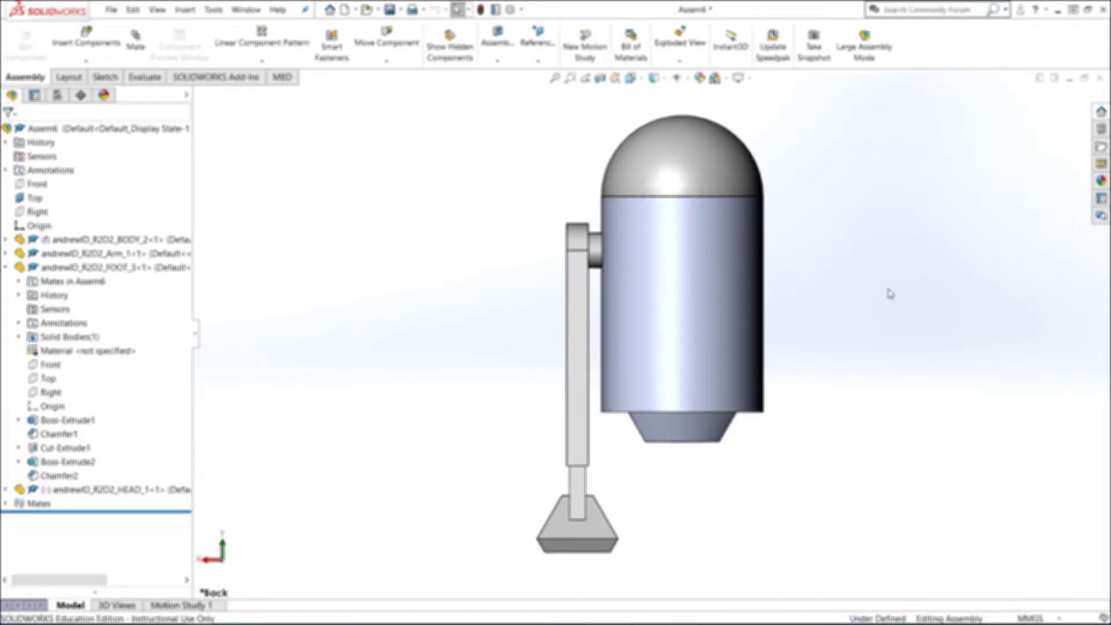
Step: Insert second copies of the andrewID_R2D2_Arm_1 and andrewID_R2D2_FOOT_3 parts on the body's opposite side
{"action": "left_click", "coordinate": [87, 38]}
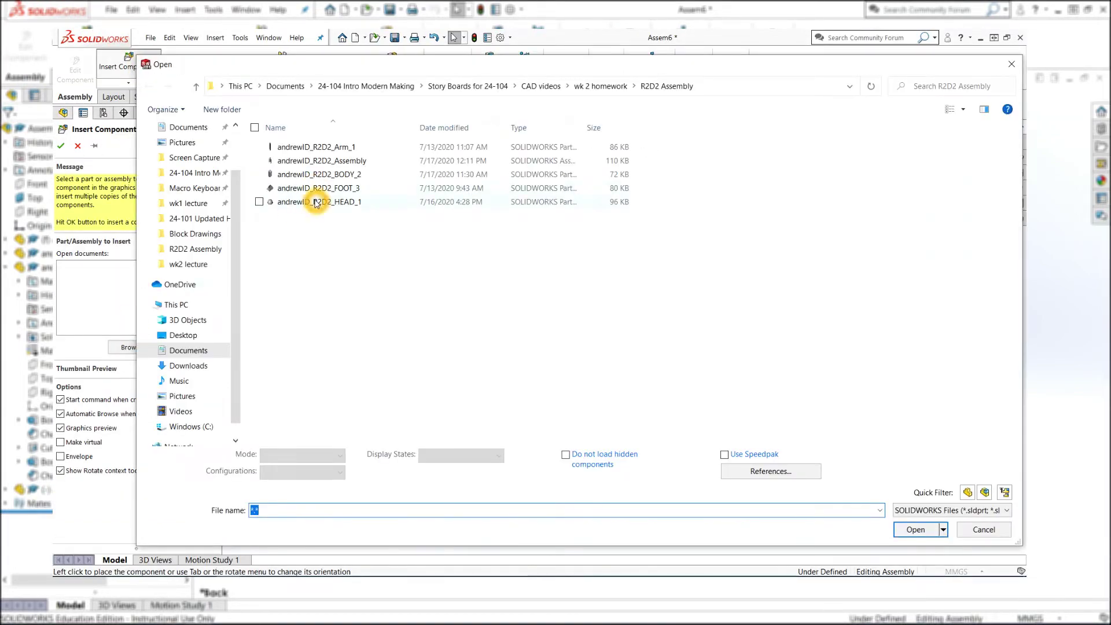
{"action": "left_click", "coordinate": [318, 189]}
{"action": "left_click", "coordinate": [323, 150], "text": "ctrl"}
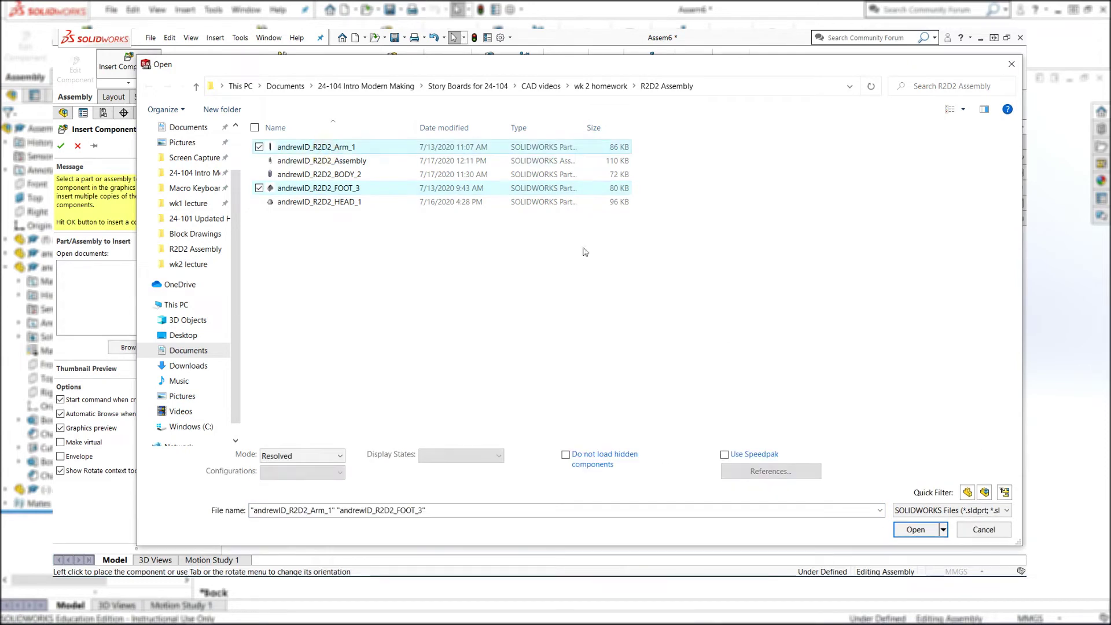
{"action": "left_click", "coordinate": [917, 529]}
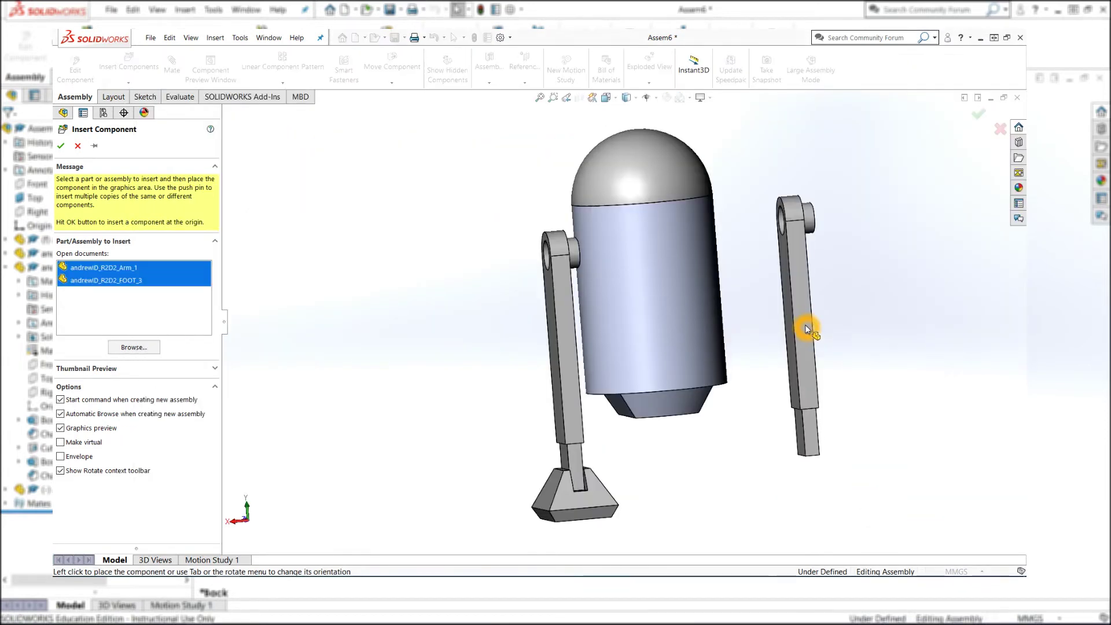
{"action": "left_click", "coordinate": [863, 332]}
{"action": "left_click", "coordinate": [838, 458]}
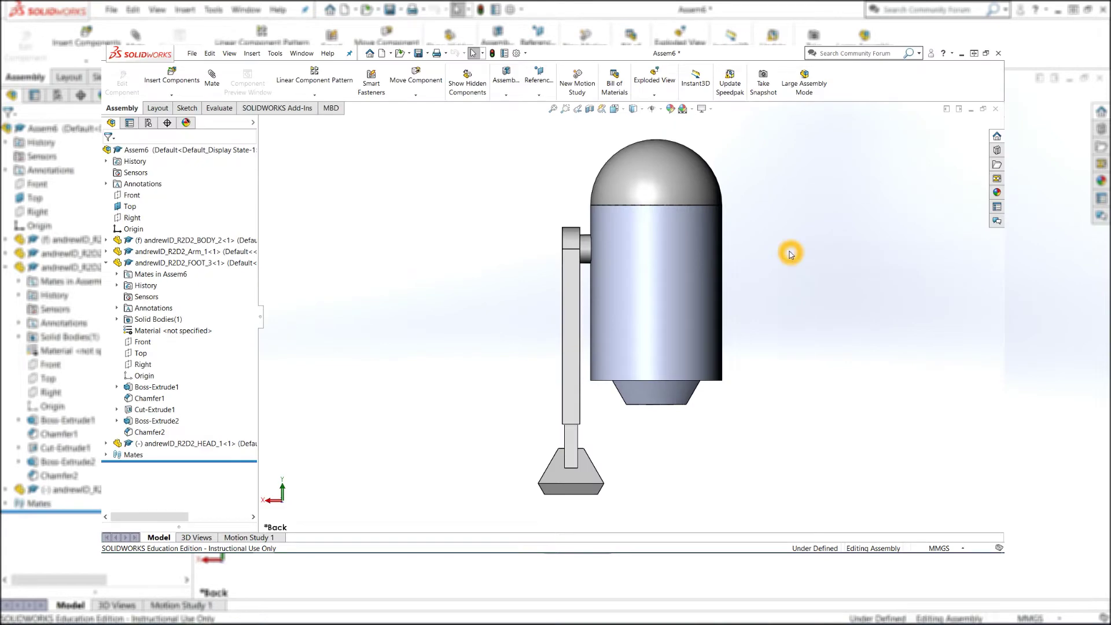
Step: Start a linear component pattern with andrewID_R2D2_Arm_1 and andrewID_R2D2_FOOT_3 as the components to pattern
{"action": "left_click", "coordinate": [324, 94]}
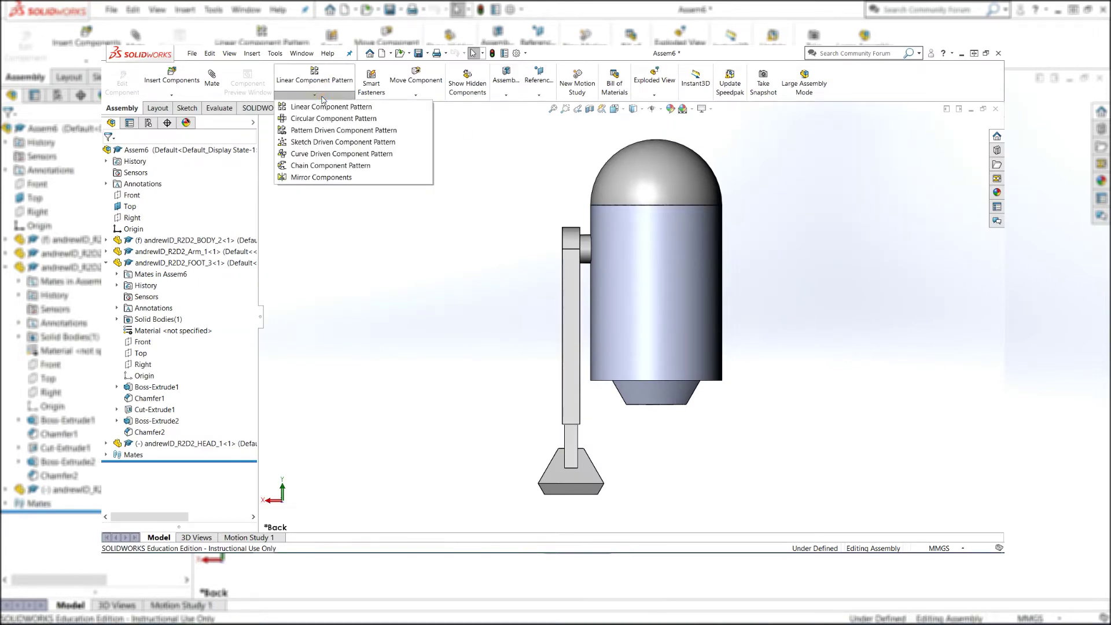
{"action": "left_click", "coordinate": [324, 108]}
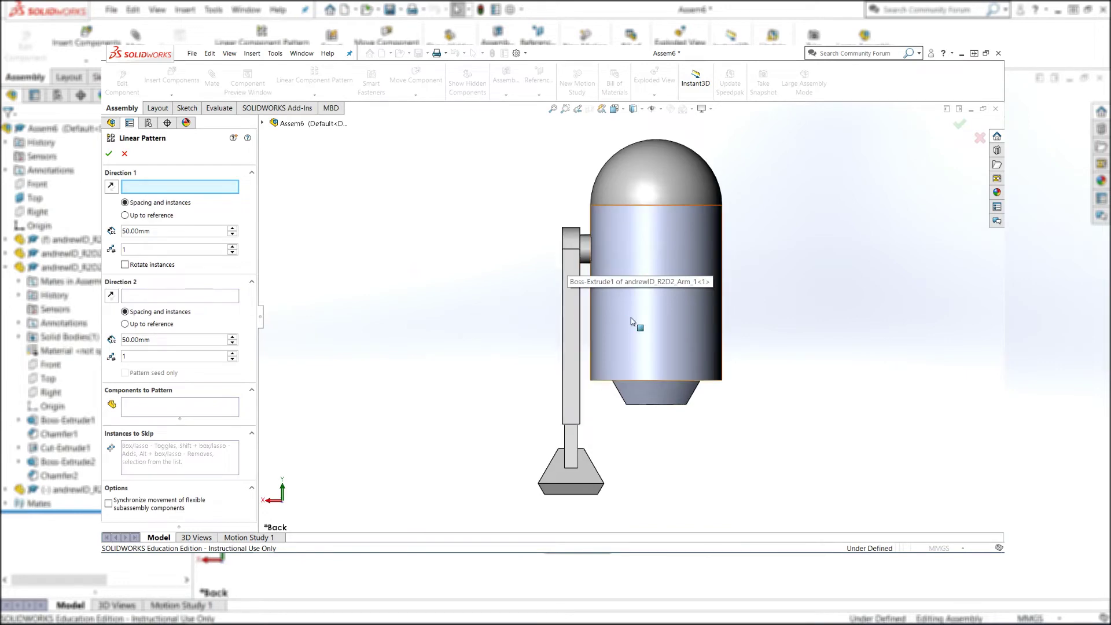
{"action": "left_click", "coordinate": [203, 405]}
{"action": "left_click", "coordinate": [571, 301]}
{"action": "left_click", "coordinate": [582, 464]}
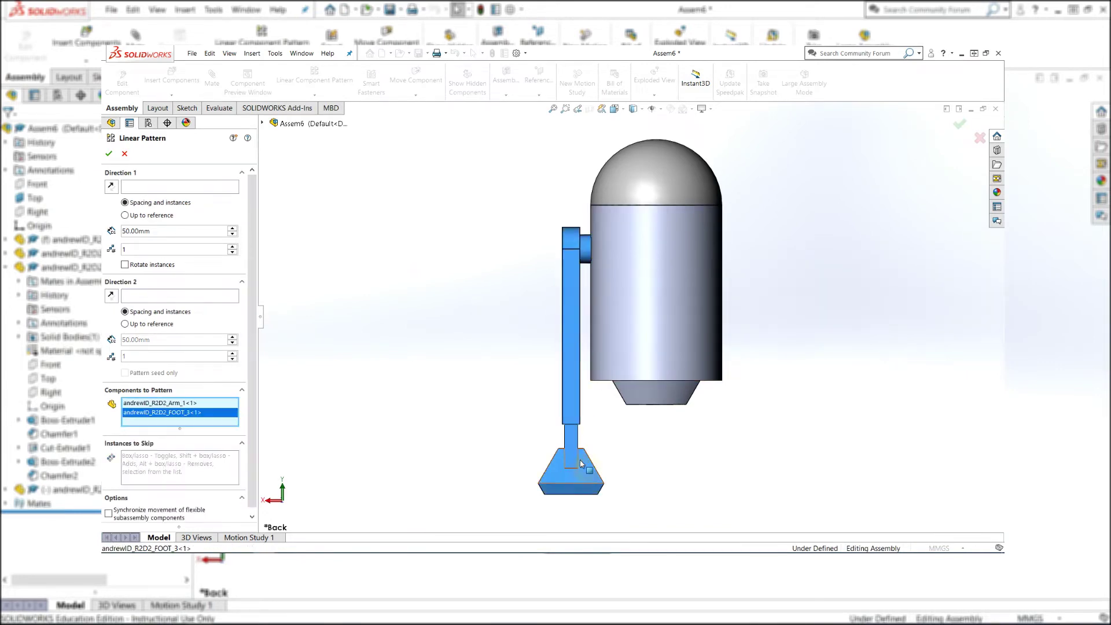
Step: Preview the pattern with 2 instances spaced 50 mm, using a face at the body's base as its direction
{"action": "left_click", "coordinate": [164, 188]}
{"action": "middle_click_drag", "start_coordinate": [706, 422], "coordinate": [648, 406]}
{"action": "left_click", "coordinate": [648, 407]}
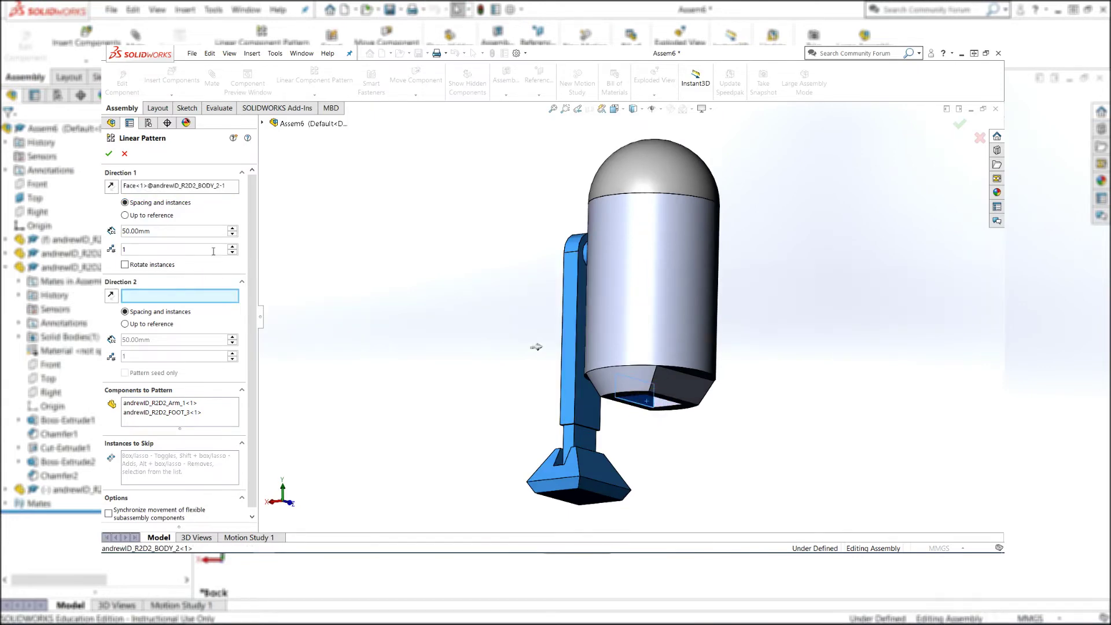
{"action": "middle_click_drag", "start_coordinate": [419, 315], "coordinate": [444, 334]}
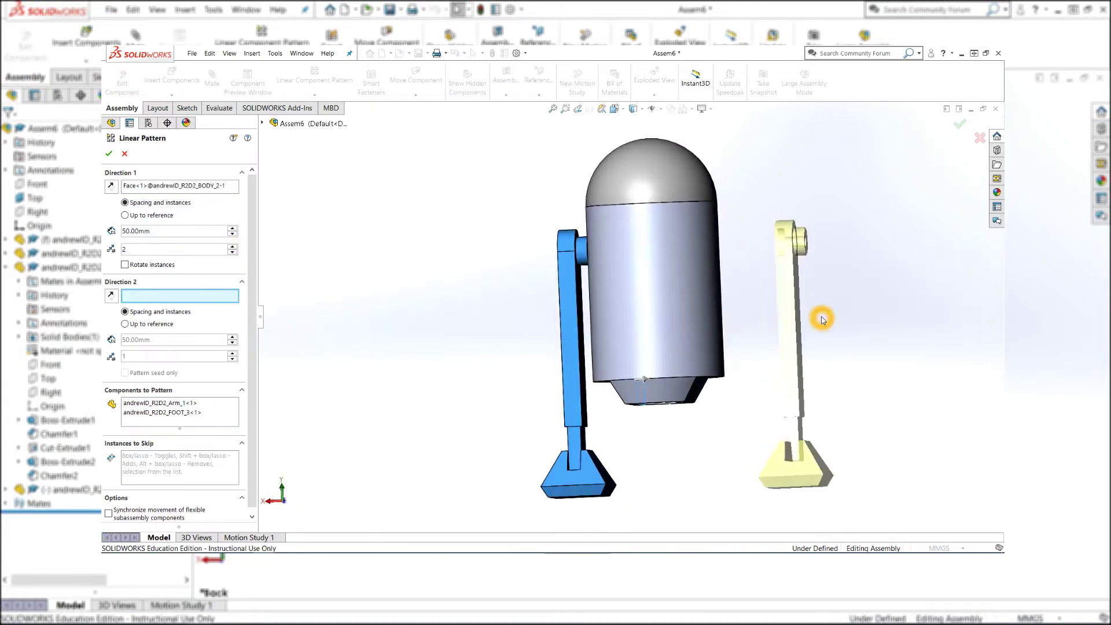
{"action": "middle_click_drag", "start_coordinate": [822, 318], "coordinate": [842, 337]}
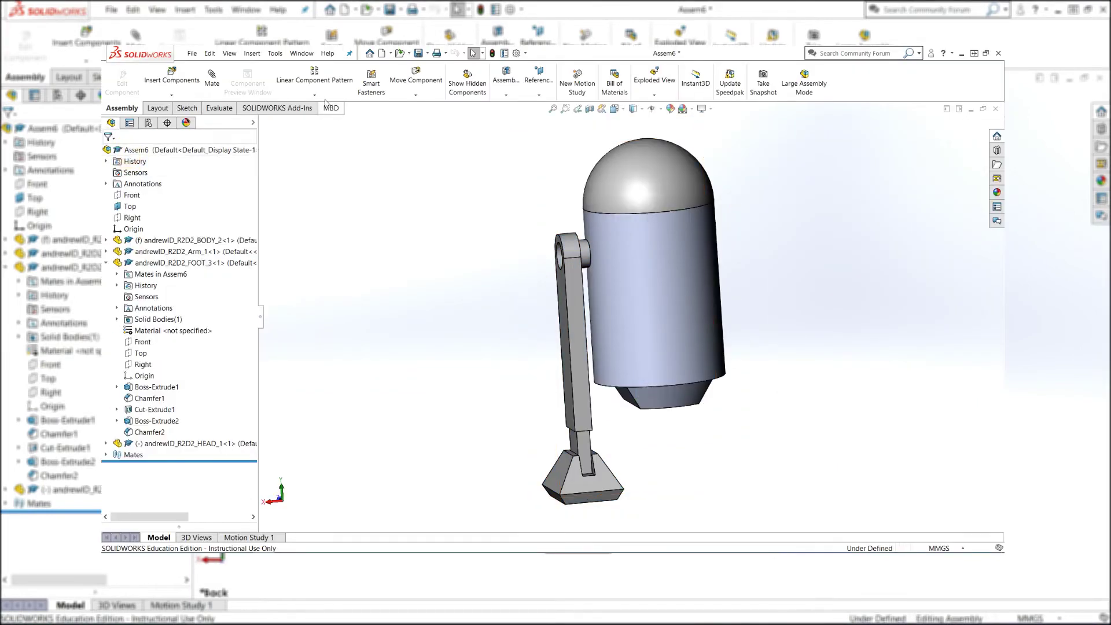
Step: Start mirroring components with the assembly's Right plane as the mirror plane
{"action": "left_click", "coordinate": [316, 95]}
{"action": "left_click", "coordinate": [323, 181]}
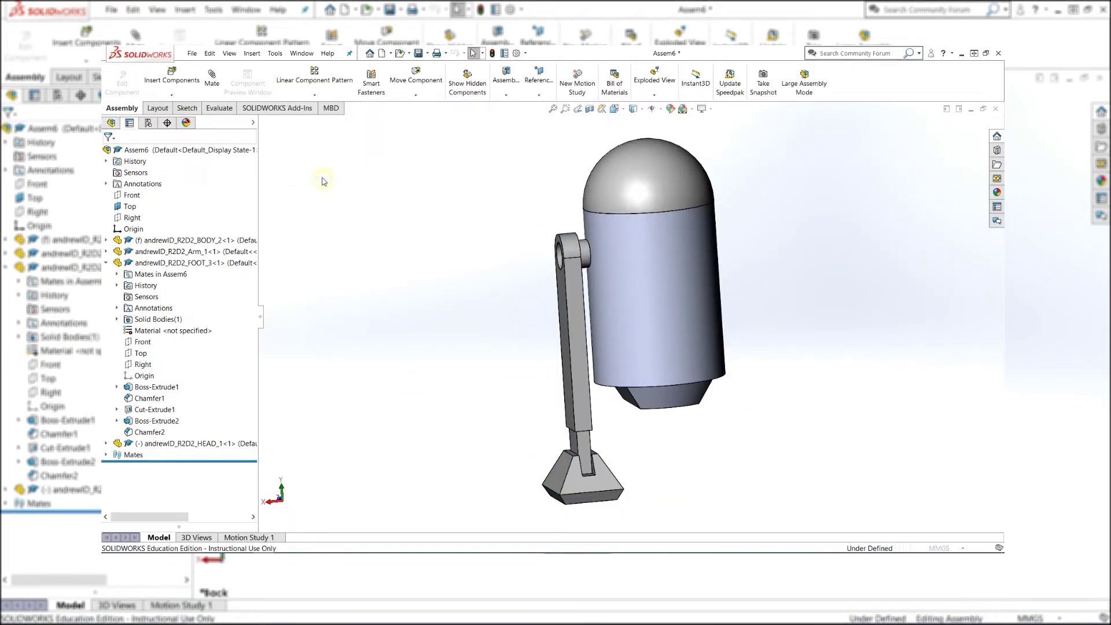
{"action": "left_click", "coordinate": [263, 124]}
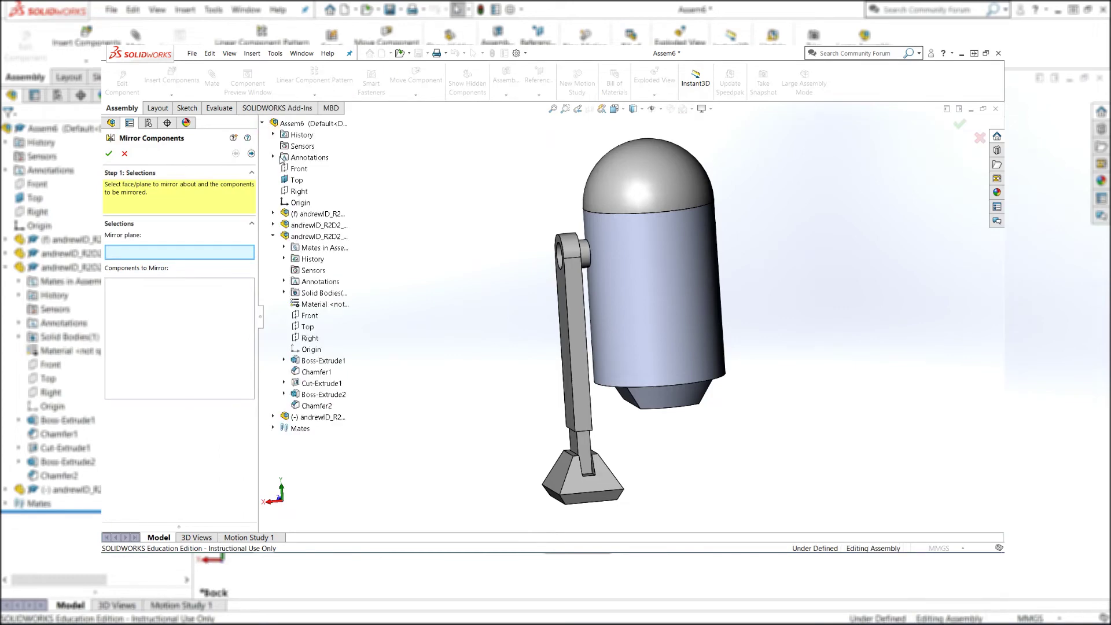
{"action": "left_click", "coordinate": [298, 181]}
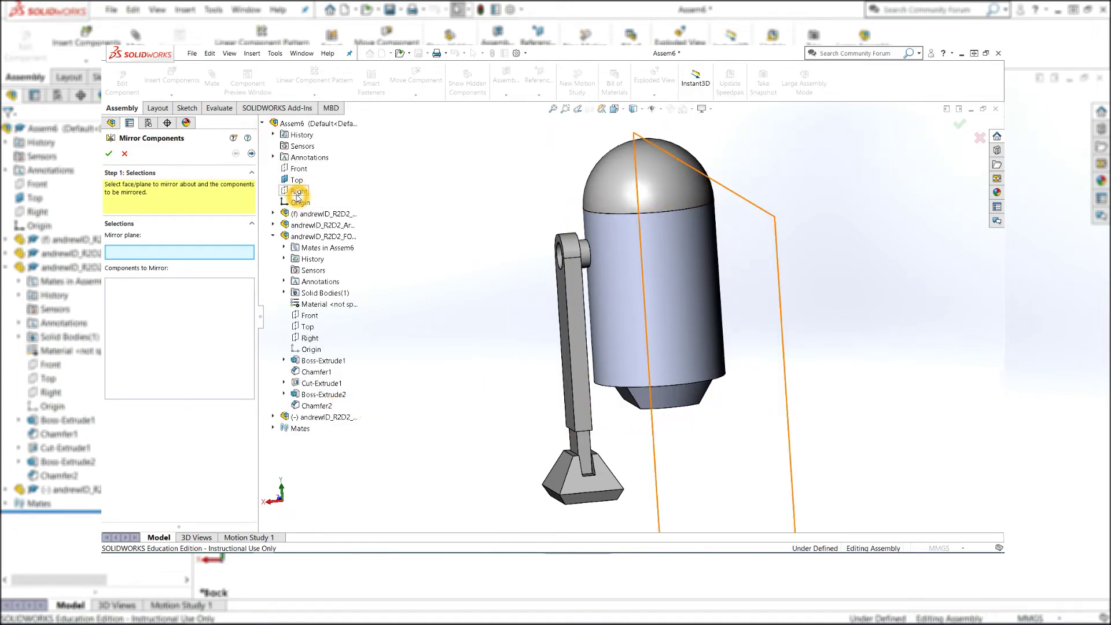
{"action": "right_click", "coordinate": [299, 194]}
{"action": "left_click", "coordinate": [301, 194]}
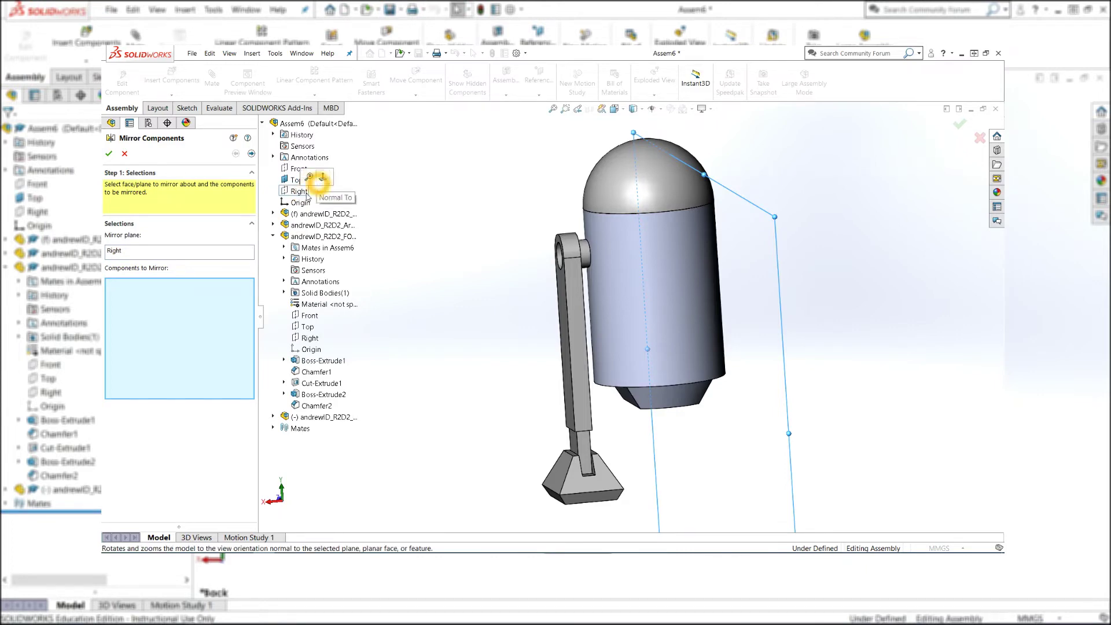
{"action": "left_click", "coordinate": [193, 254]}
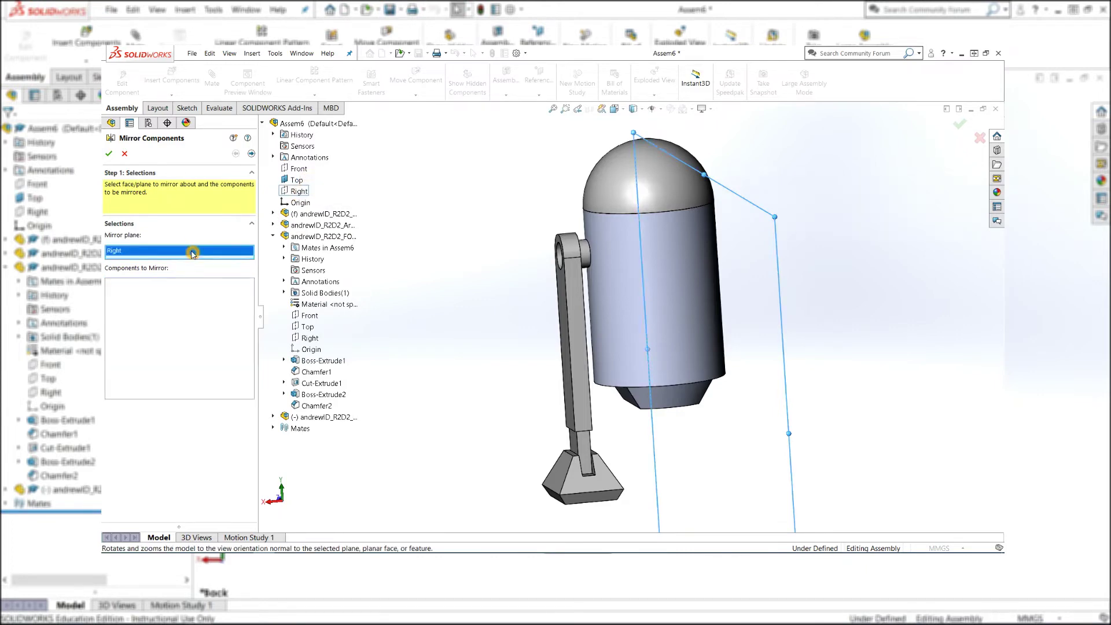
Step: Mirror andrewID_R2D2_Arm_1 and andrewID_R2D2_FOOT_3 across the plane and inspect the mirrored parts
{"action": "left_click", "coordinate": [192, 308]}
{"action": "left_click", "coordinate": [576, 318]}
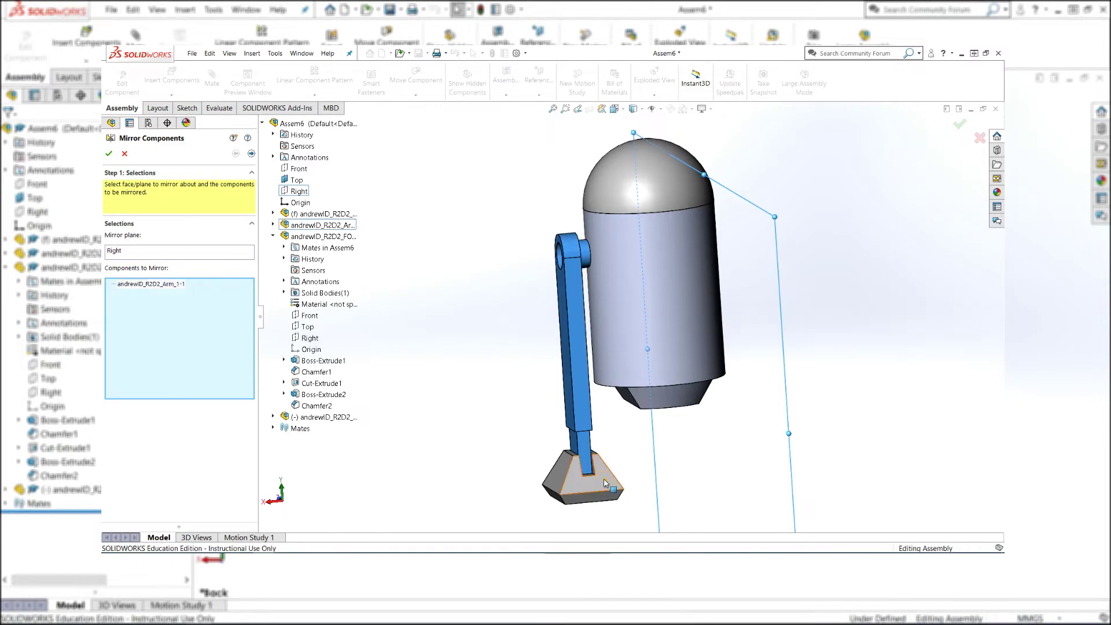
{"action": "left_click", "coordinate": [606, 484]}
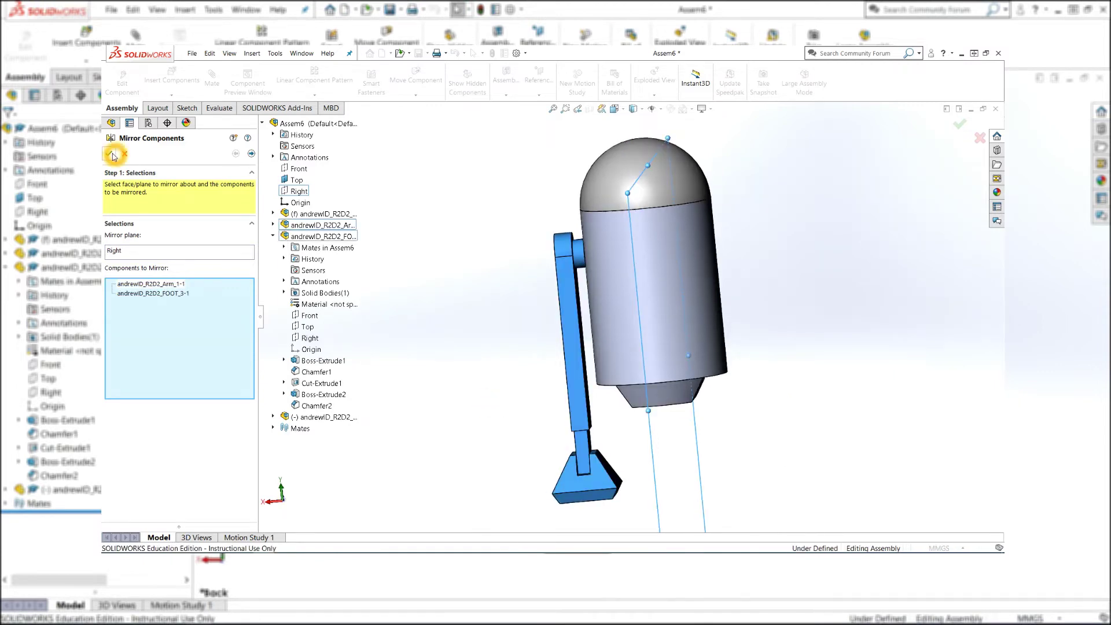
{"action": "key", "text": "Return"}
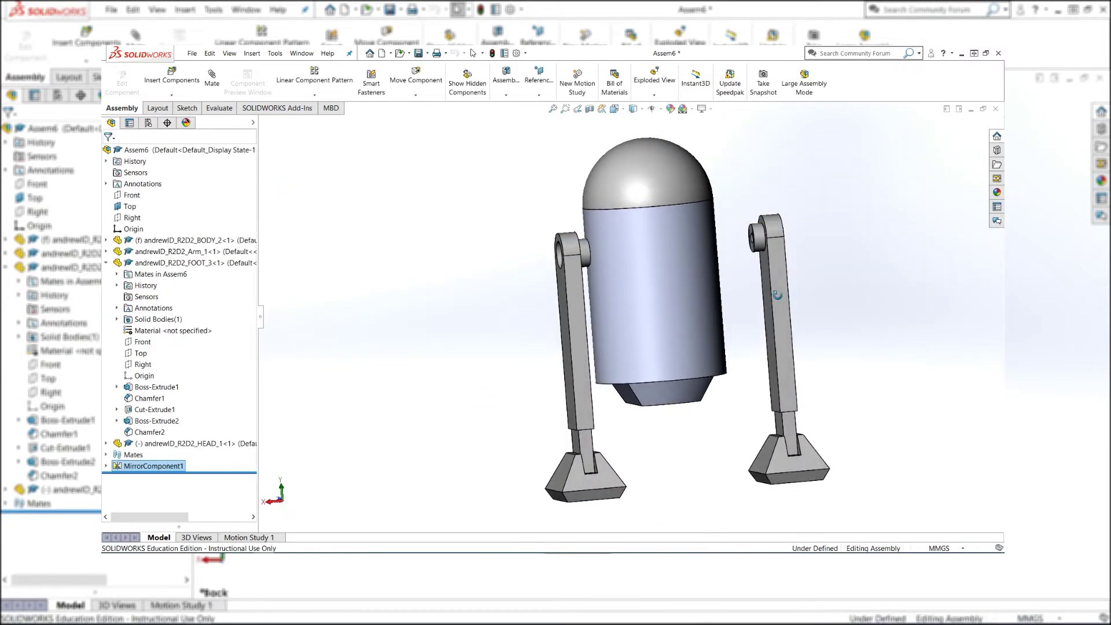
{"action": "middle_click_drag", "start_coordinate": [790, 278], "coordinate": [753, 268]}
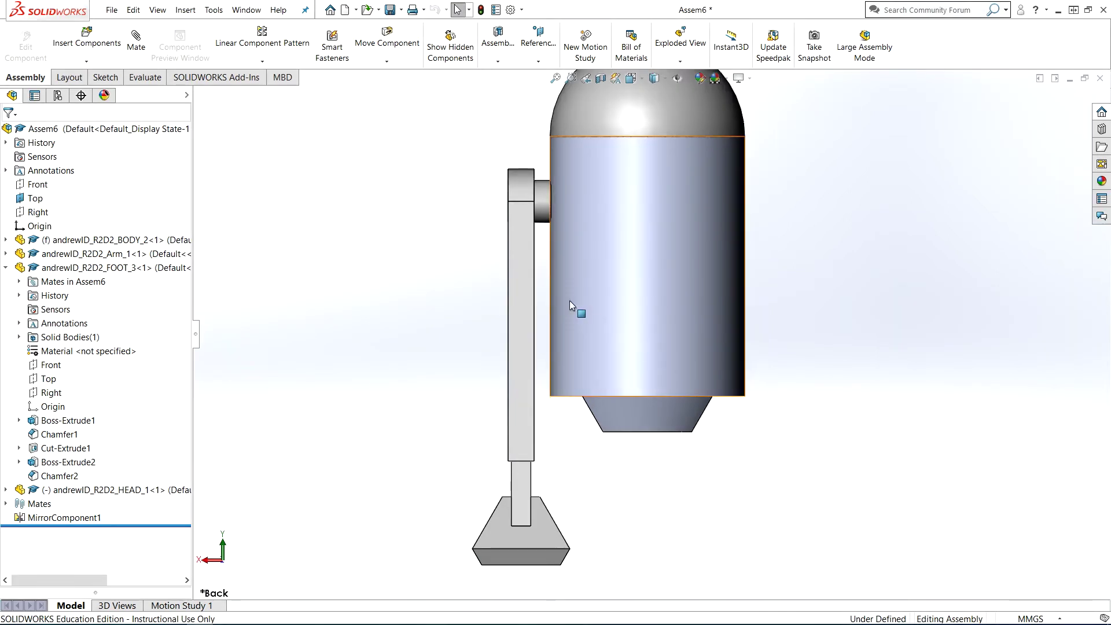
Step: Start Copy with Mates for andrewID_R2D2_Arm_1 and proceed to its mate references
{"action": "left_click", "coordinate": [522, 248]}
{"action": "right_click", "coordinate": [522, 248]}
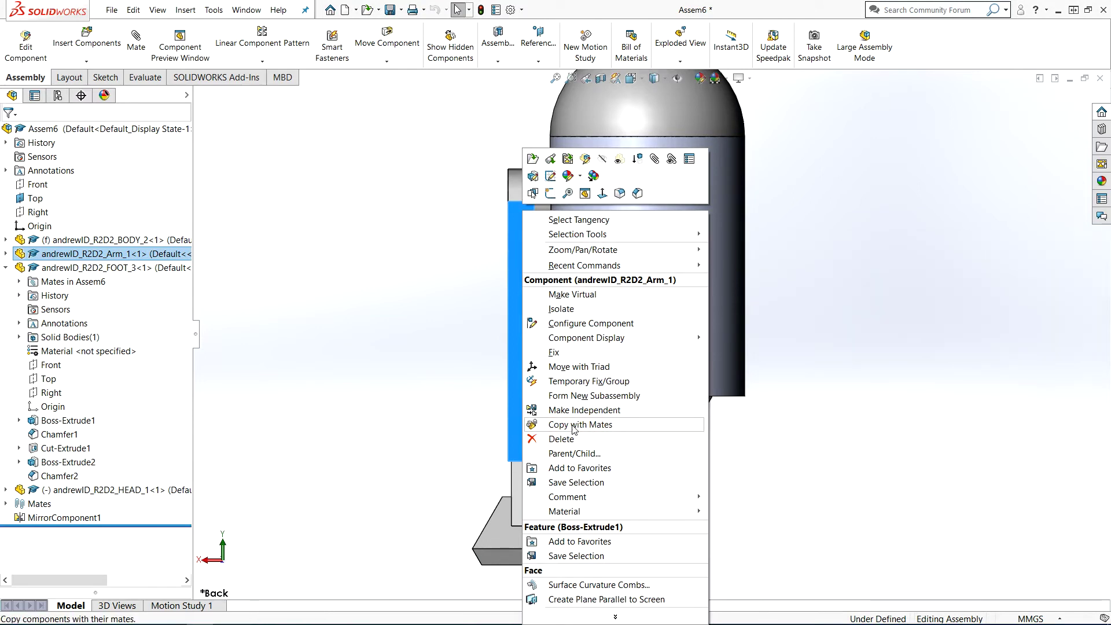
{"action": "left_click", "coordinate": [616, 425]}
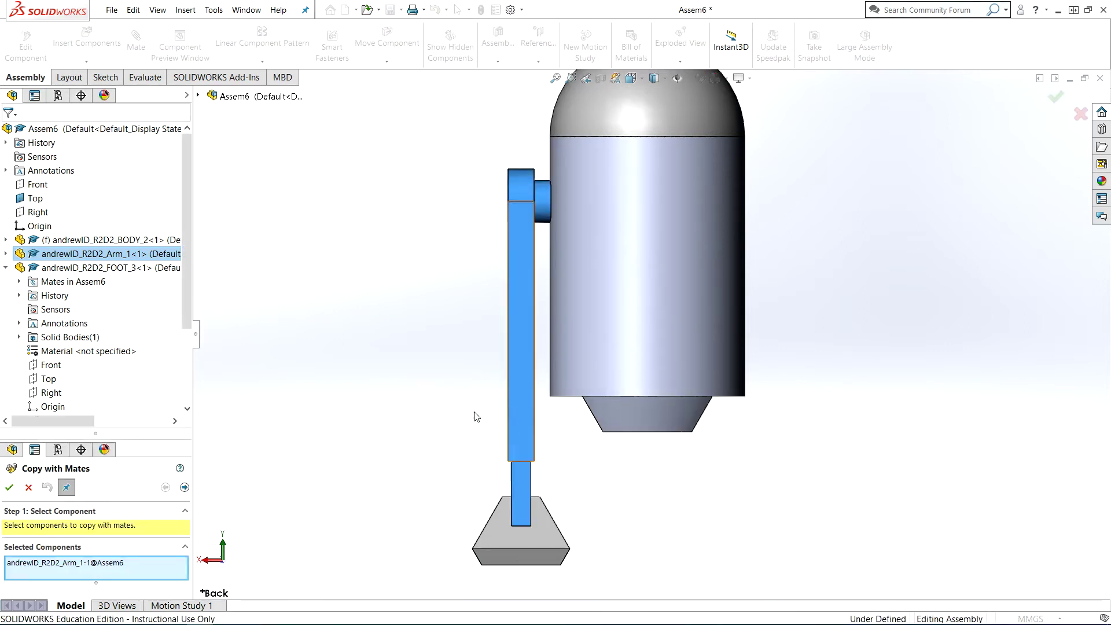
{"action": "double_click", "coordinate": [103, 436]}
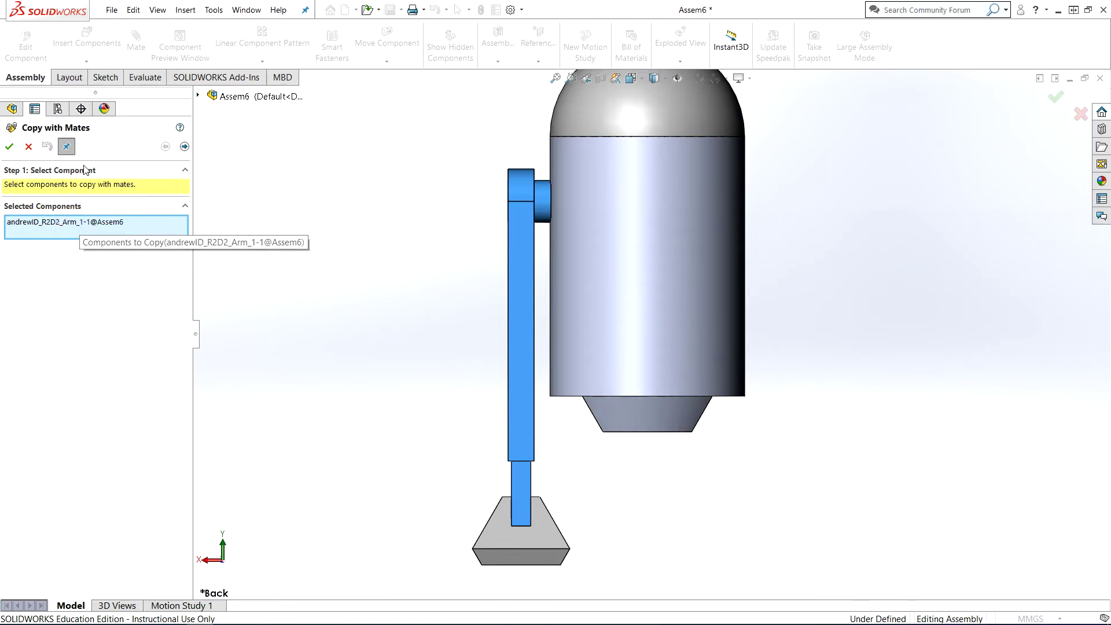
{"action": "left_click", "coordinate": [184, 147]}
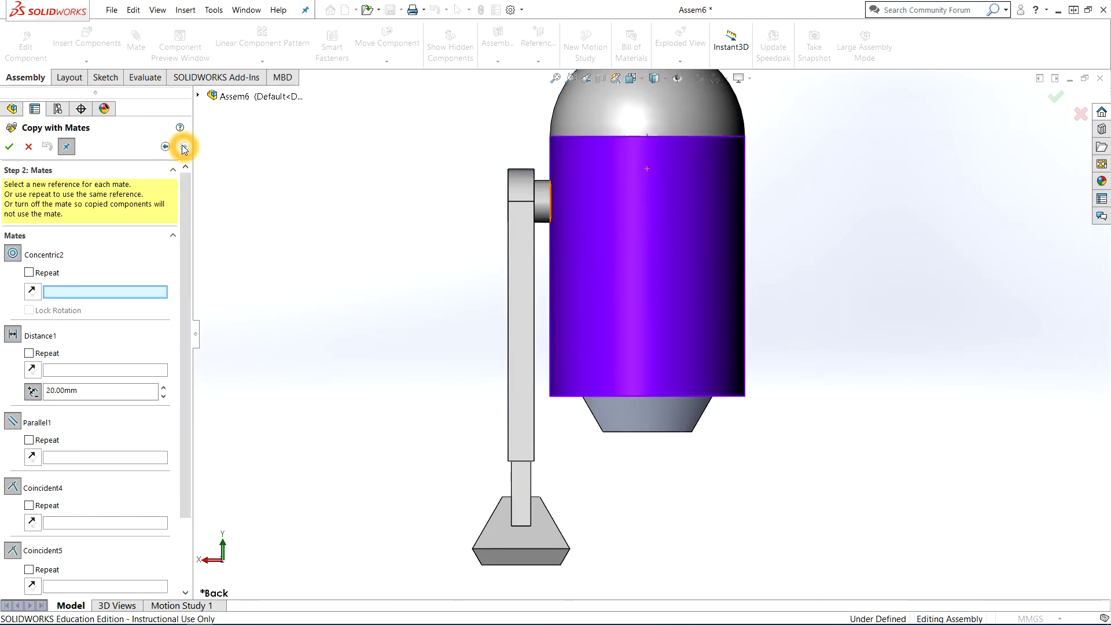
Step: Repeat the original references for the arm copy's Concentric2 and Distance1 mates
{"action": "middle_click_drag", "start_coordinate": [379, 276], "coordinate": [220, 300]}
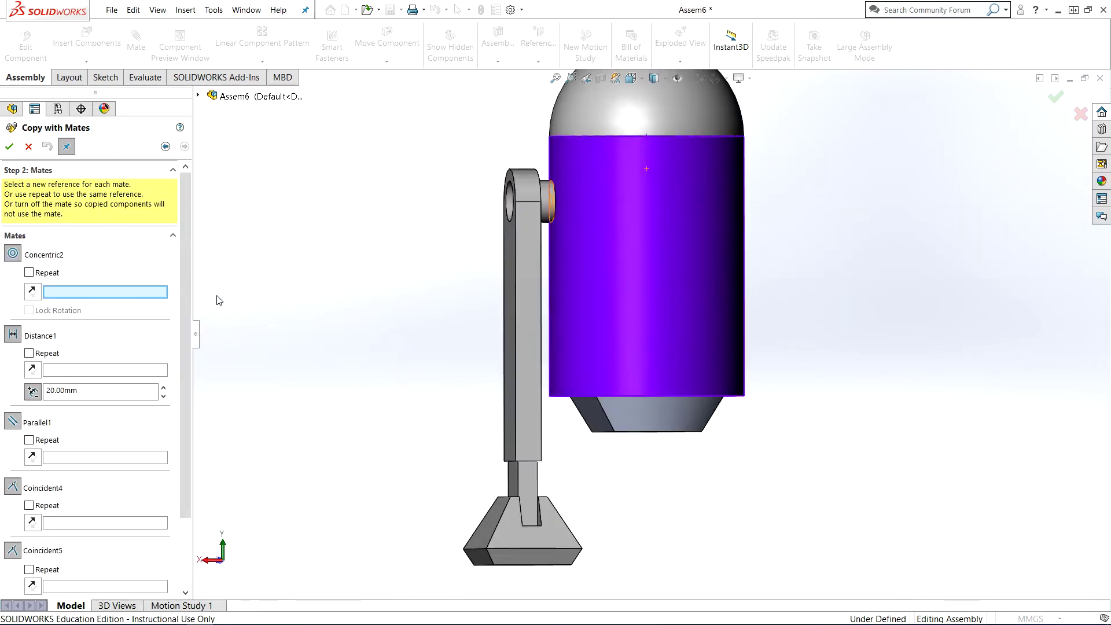
{"action": "left_click", "coordinate": [31, 274]}
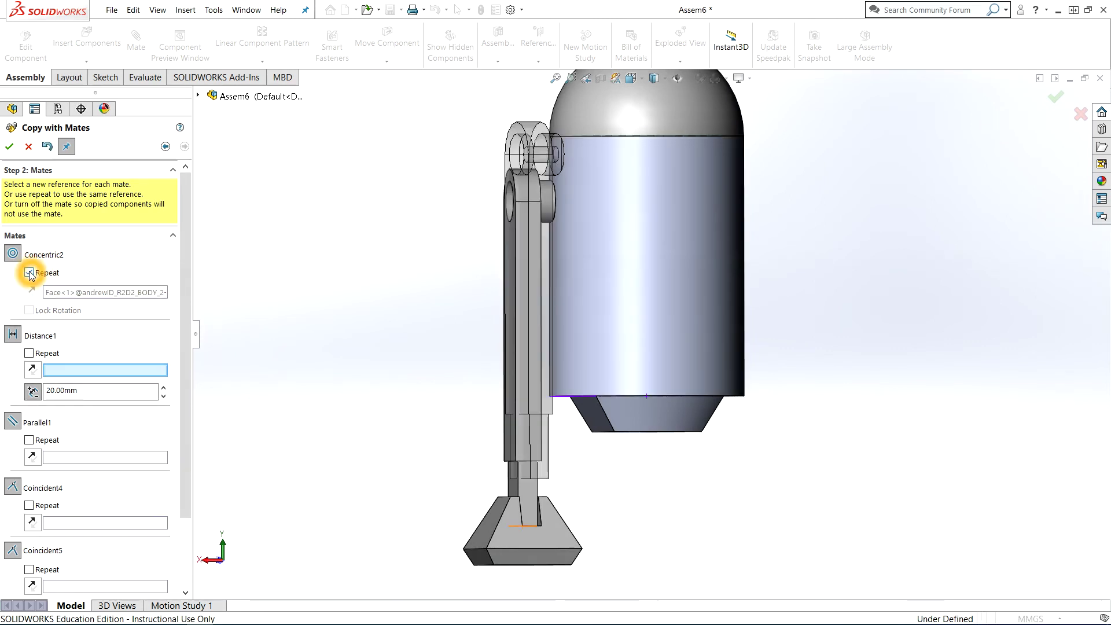
{"action": "left_click", "coordinate": [31, 353]}
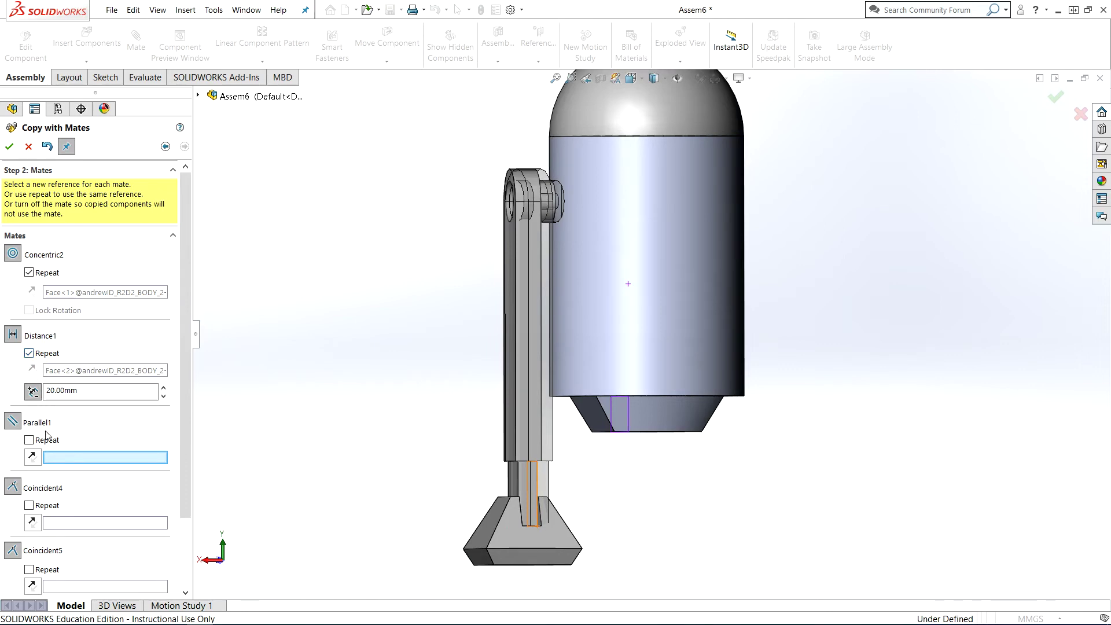
Step: Set the Parallel1 mate's new reference to the opposite inner face of the body's base opening
{"action": "scroll", "coordinate": [641, 513], "scroll_direction": "down", "scroll_amount": 3}
{"action": "middle_click_drag", "start_coordinate": [645, 496], "coordinate": [721, 475]}
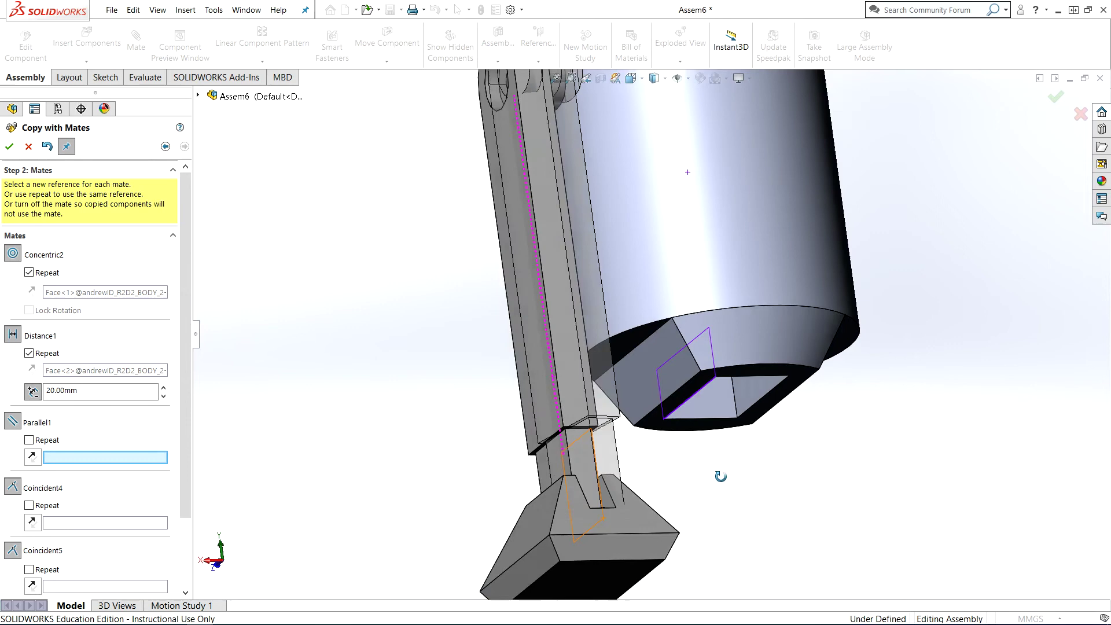
{"action": "left_click", "coordinate": [754, 395]}
{"action": "scroll", "coordinate": [924, 365], "scroll_direction": "up", "scroll_amount": 2}
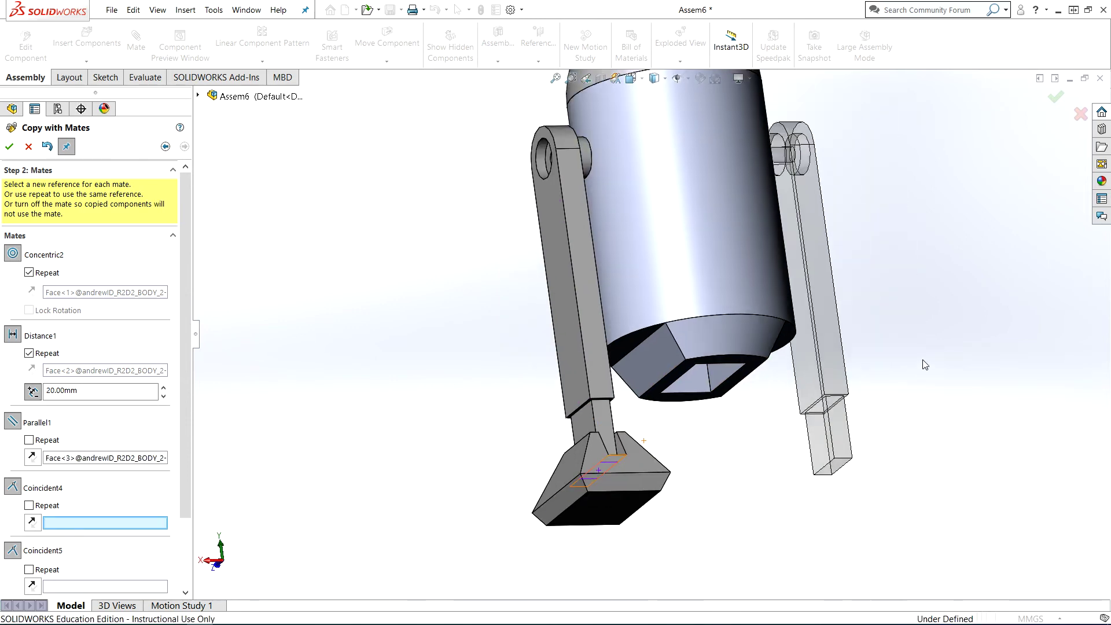
{"action": "middle_click_drag", "start_coordinate": [925, 365], "coordinate": [903, 387]}
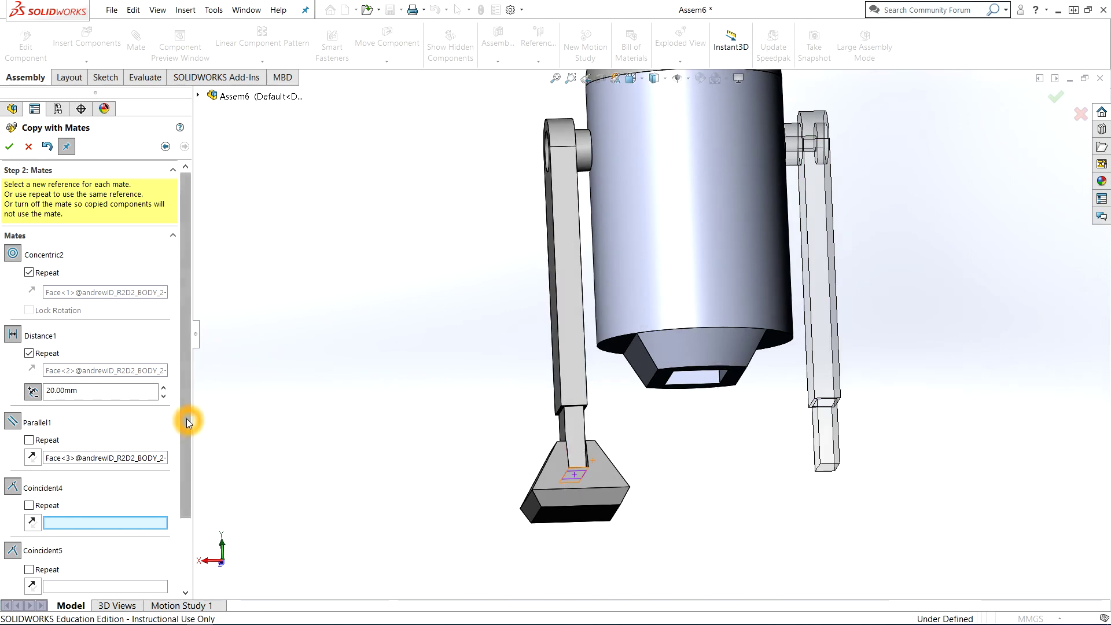
Step: Turn off the Coincident4, Coincident5 and Distance2 mates, create the arm copy, and close Copy with Mates
{"action": "left_click_drag", "start_coordinate": [186, 419], "coordinate": [191, 482]}
{"action": "left_click", "coordinate": [74, 437]}
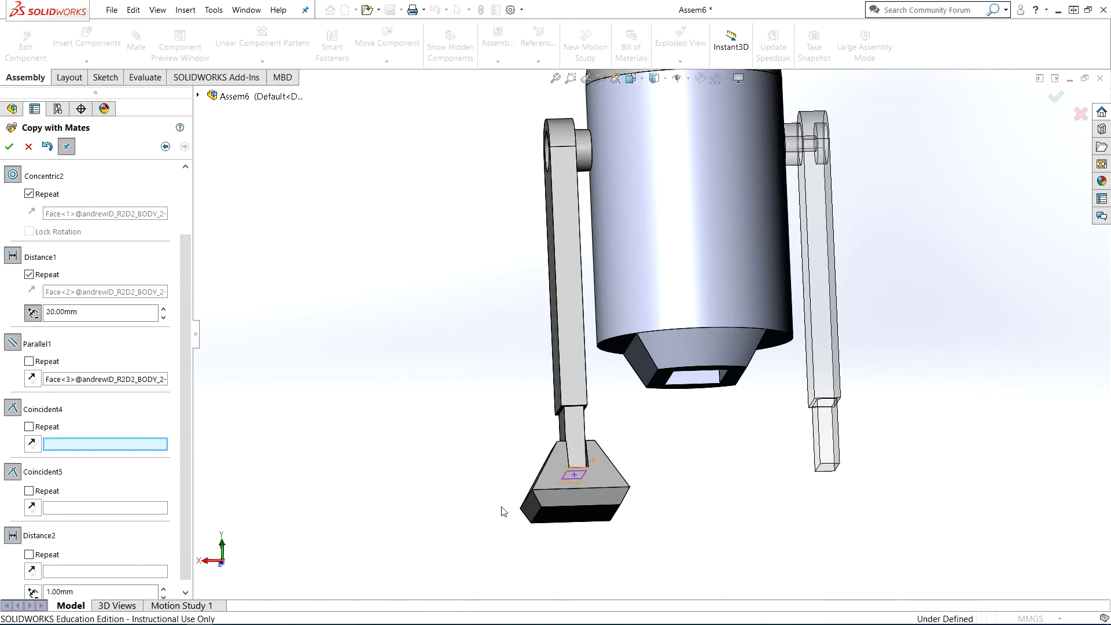
{"action": "left_click", "coordinate": [11, 147]}
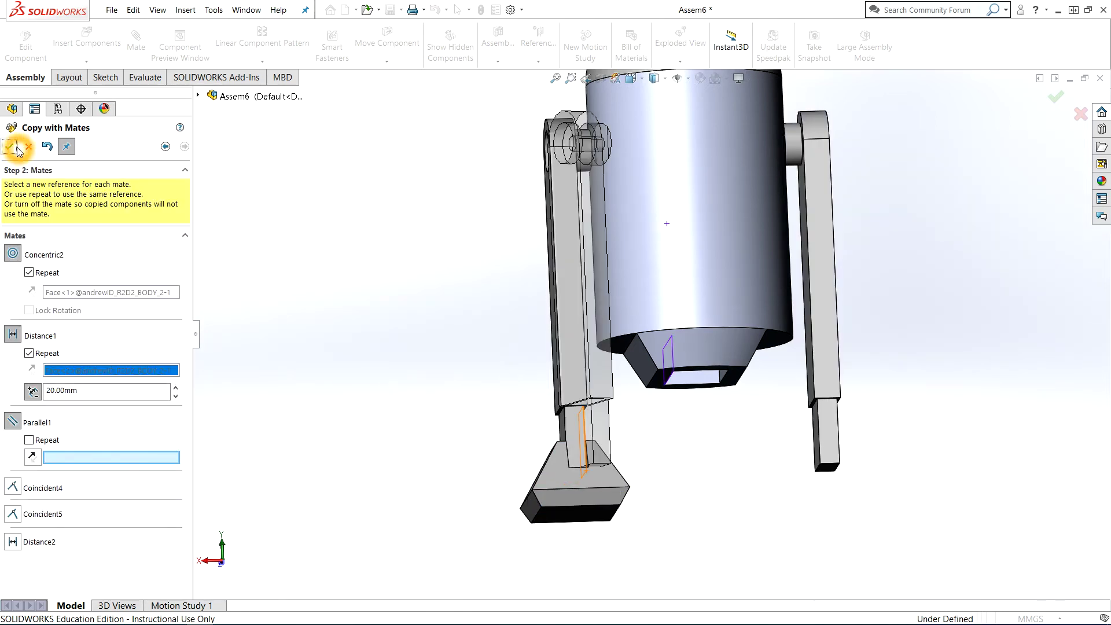
{"action": "left_click", "coordinate": [28, 146]}
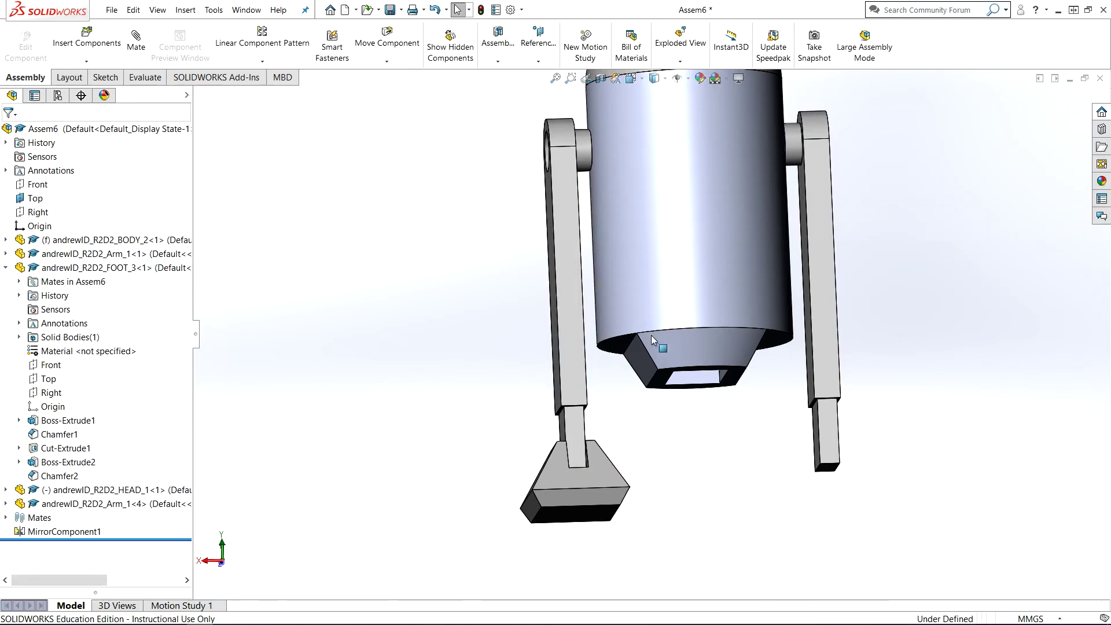
Step: Test whether the copied arm can be moved
{"action": "middle_click_drag", "start_coordinate": [958, 341], "coordinate": [857, 350]}
{"action": "left_click", "coordinate": [829, 346]}
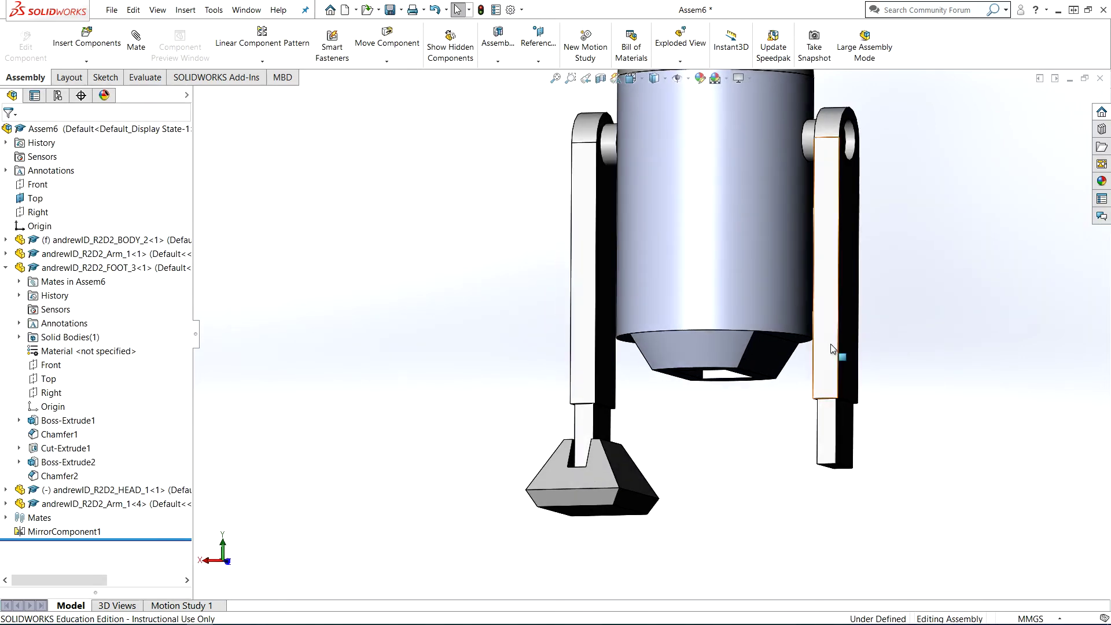
{"action": "left_click_drag", "start_coordinate": [846, 347], "coordinate": [841, 362]}
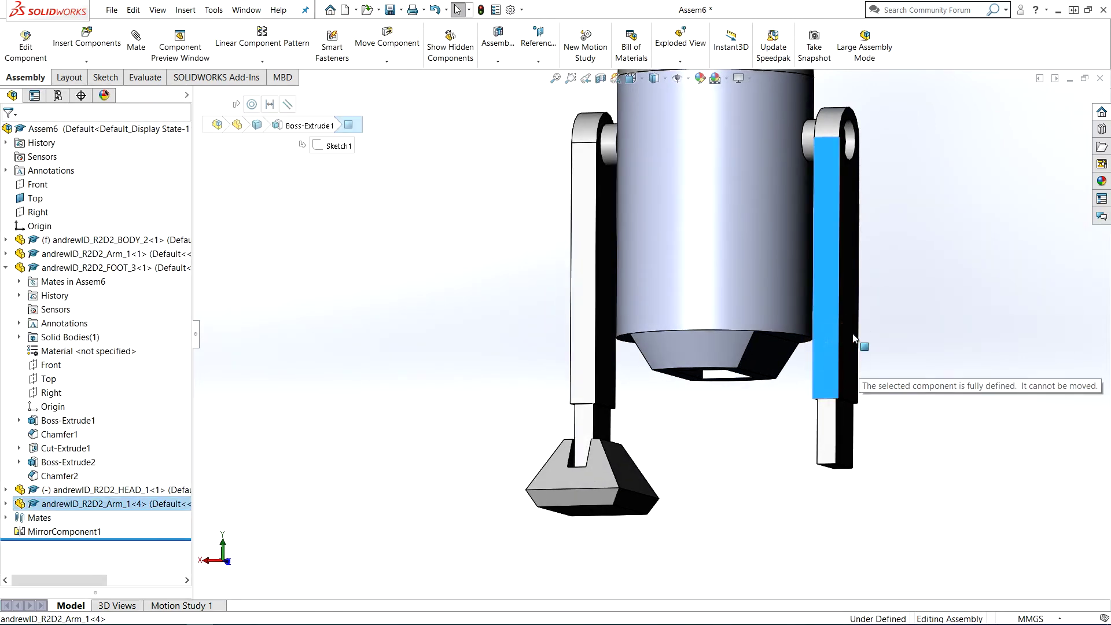
{"action": "left_click", "coordinate": [921, 350]}
Step: Start Copy with Mates for andrewID_R2D2_FOOT_3 and proceed to its mate references
{"action": "left_click", "coordinate": [603, 476]}
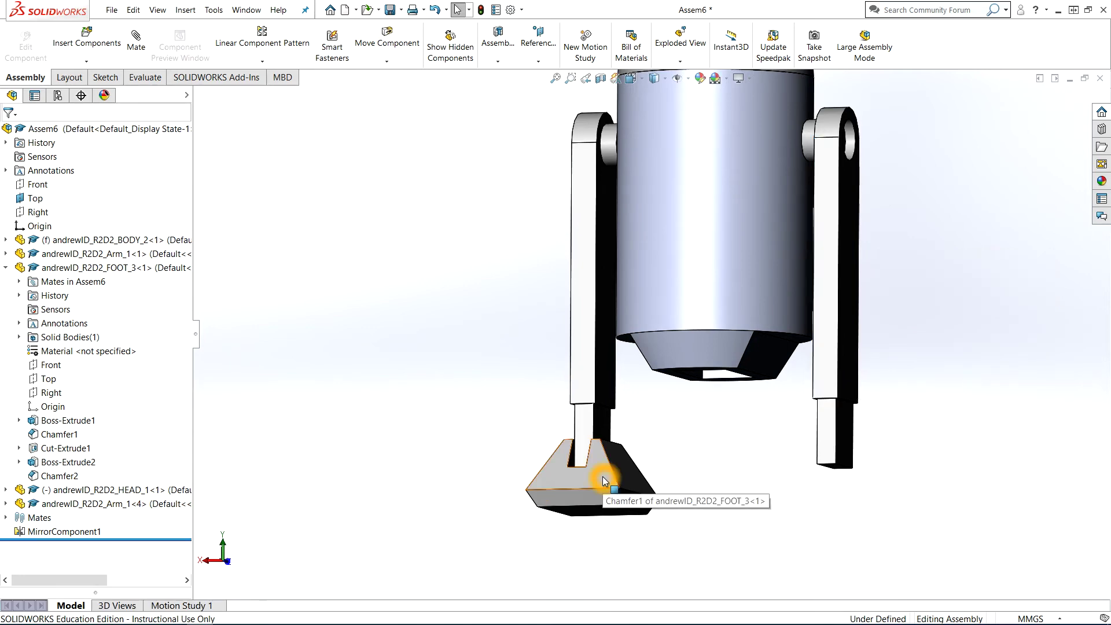
{"action": "right_click", "coordinate": [604, 480]}
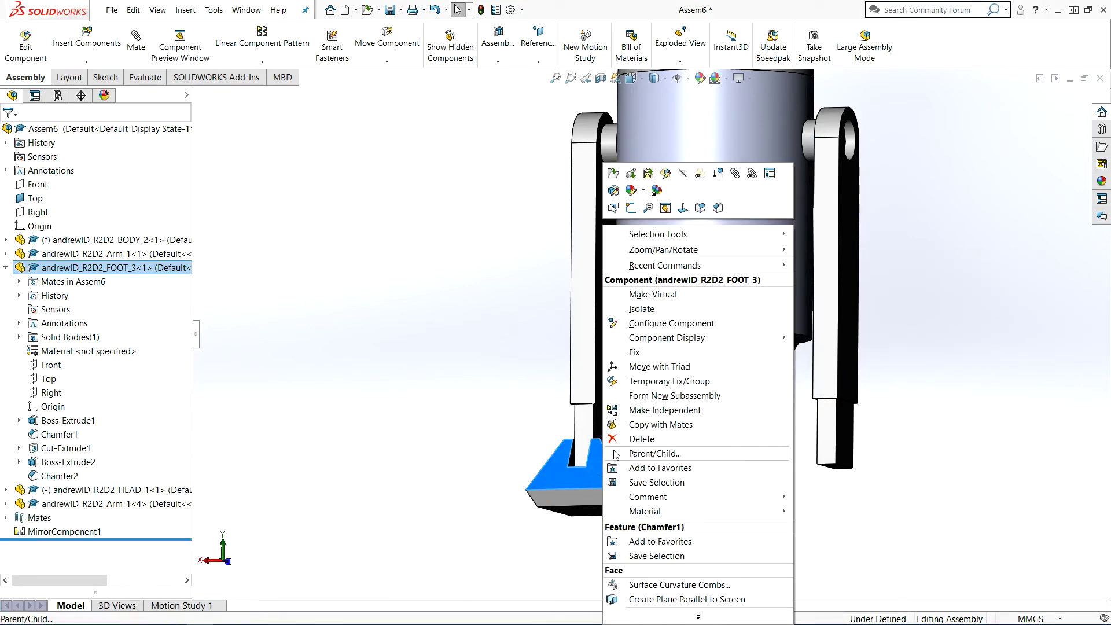
{"action": "left_click", "coordinate": [637, 426]}
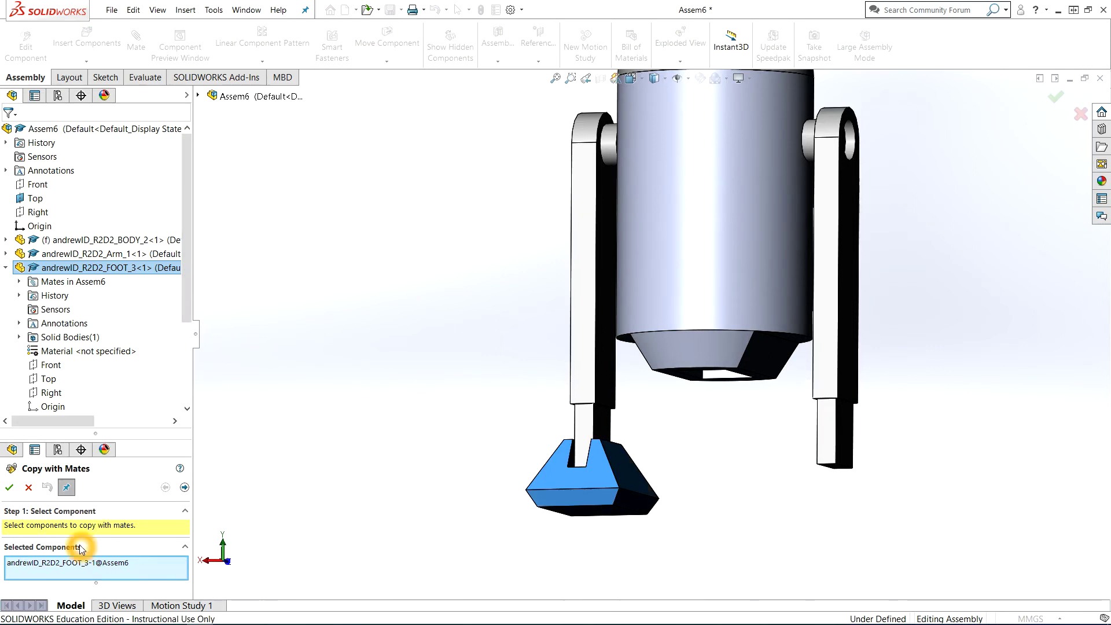
{"action": "double_click", "coordinate": [99, 435]}
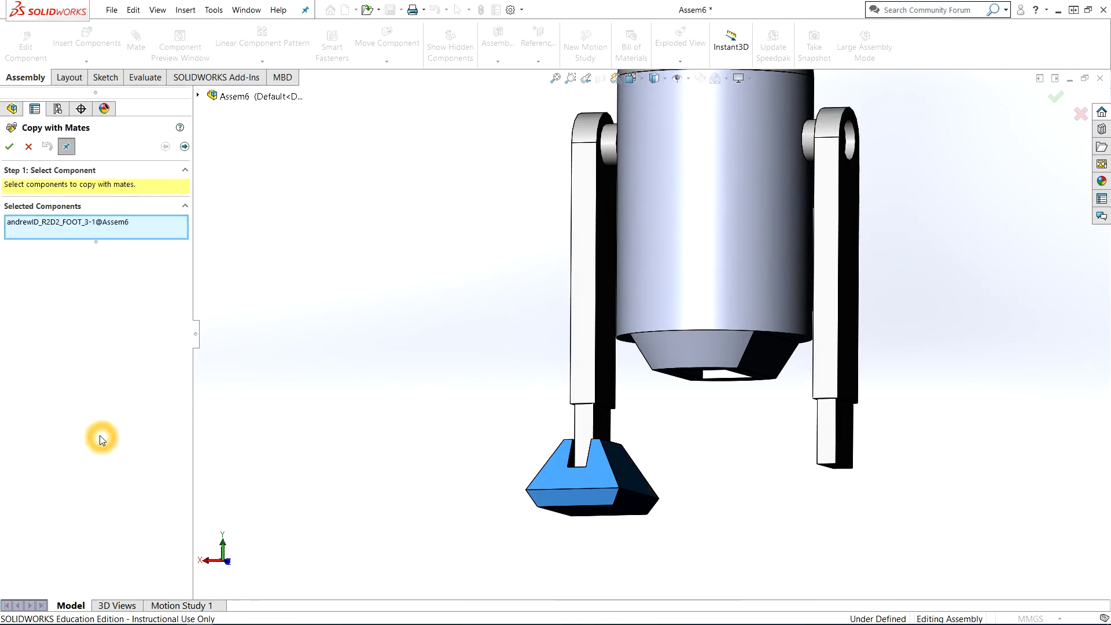
{"action": "left_click", "coordinate": [184, 147]}
{"action": "scroll", "coordinate": [716, 484], "scroll_direction": "down", "scroll_amount": 3}
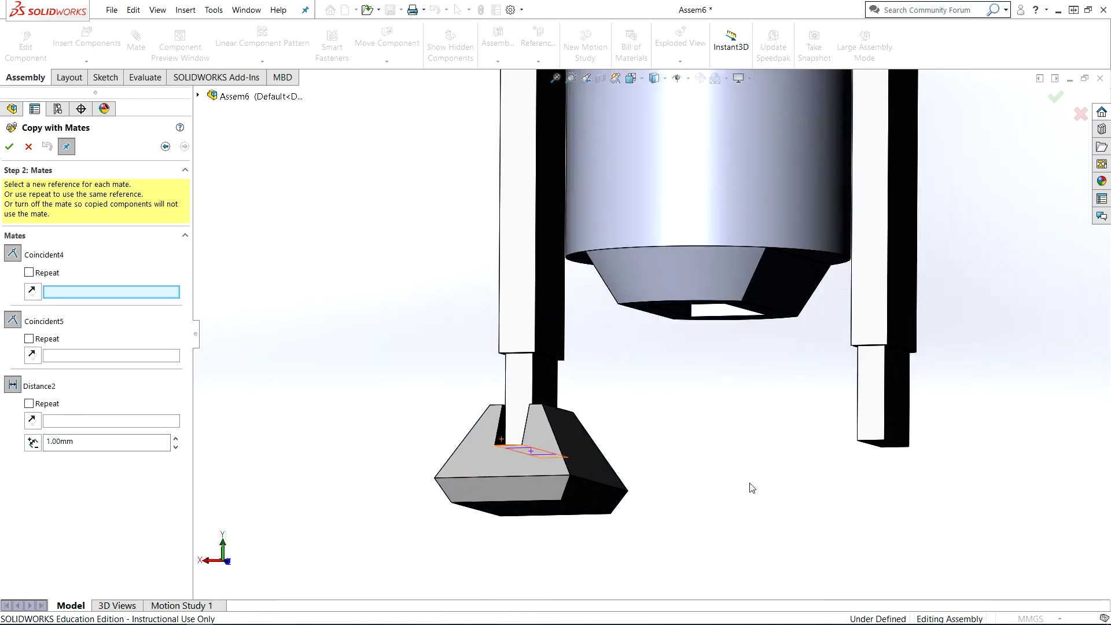
Step: Set the new references for Coincident4, Coincident5 and Distance2 to the copied arm's bottom face, wide side face and narrow end face
{"action": "middle_click_drag", "start_coordinate": [750, 485], "coordinate": [760, 459]}
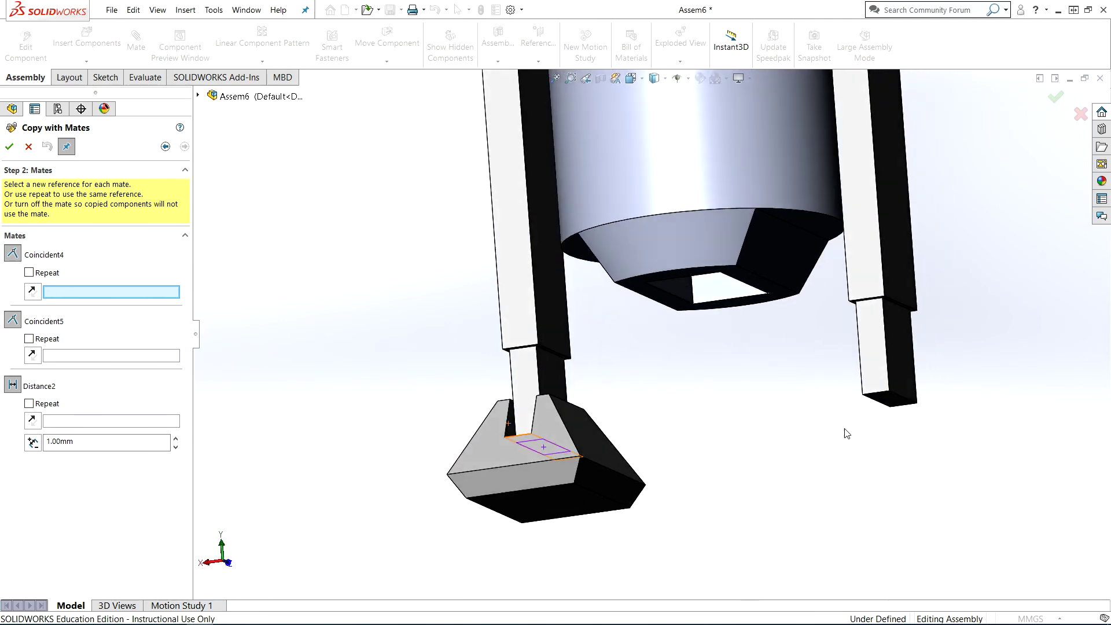
{"action": "left_click", "coordinate": [895, 408]}
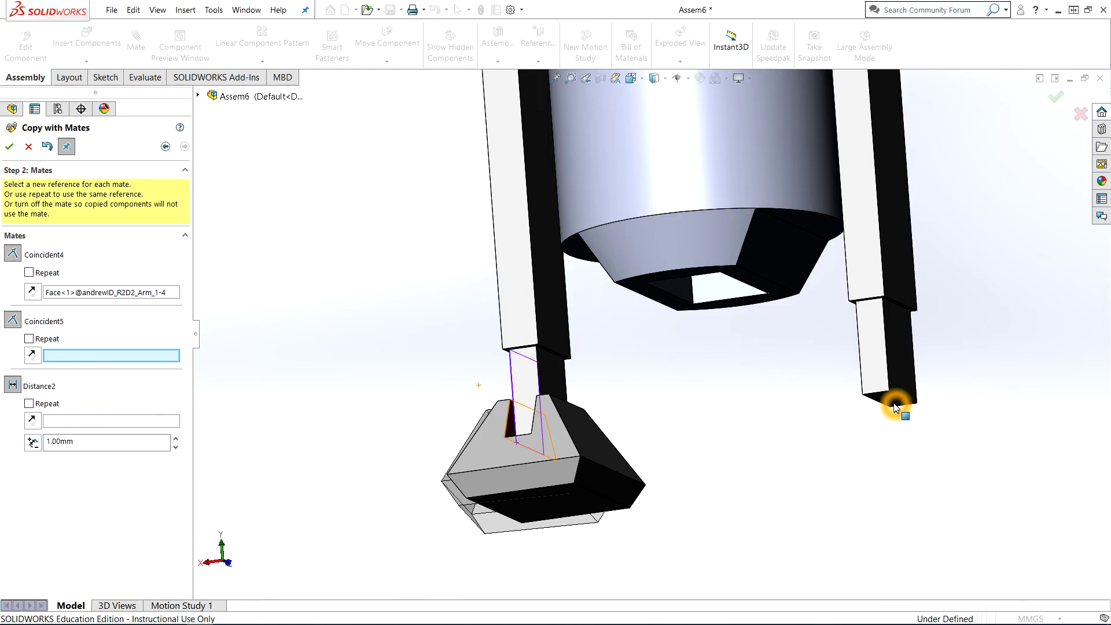
{"action": "middle_click_drag", "start_coordinate": [699, 407], "coordinate": [705, 434]}
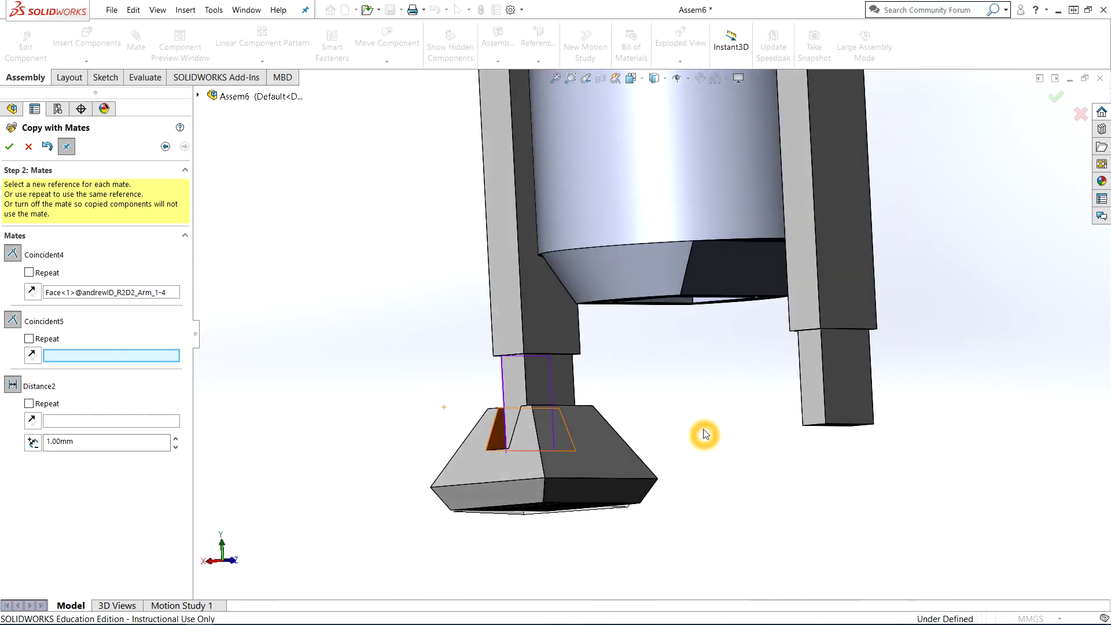
{"action": "left_click", "coordinate": [846, 385]}
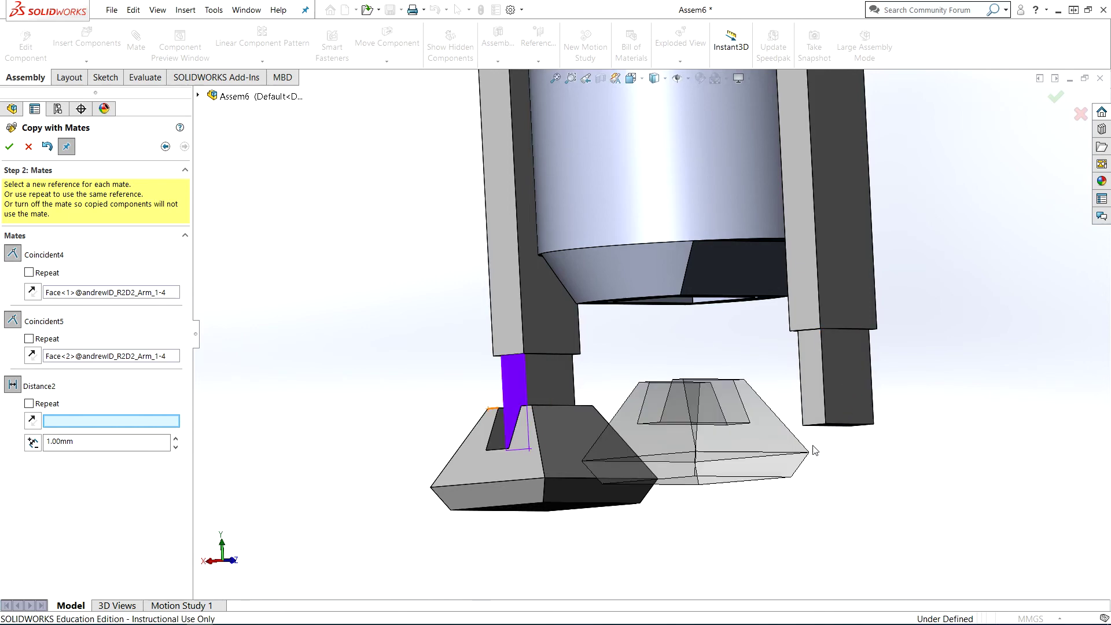
{"action": "middle_click_drag", "start_coordinate": [818, 454], "coordinate": [833, 503]}
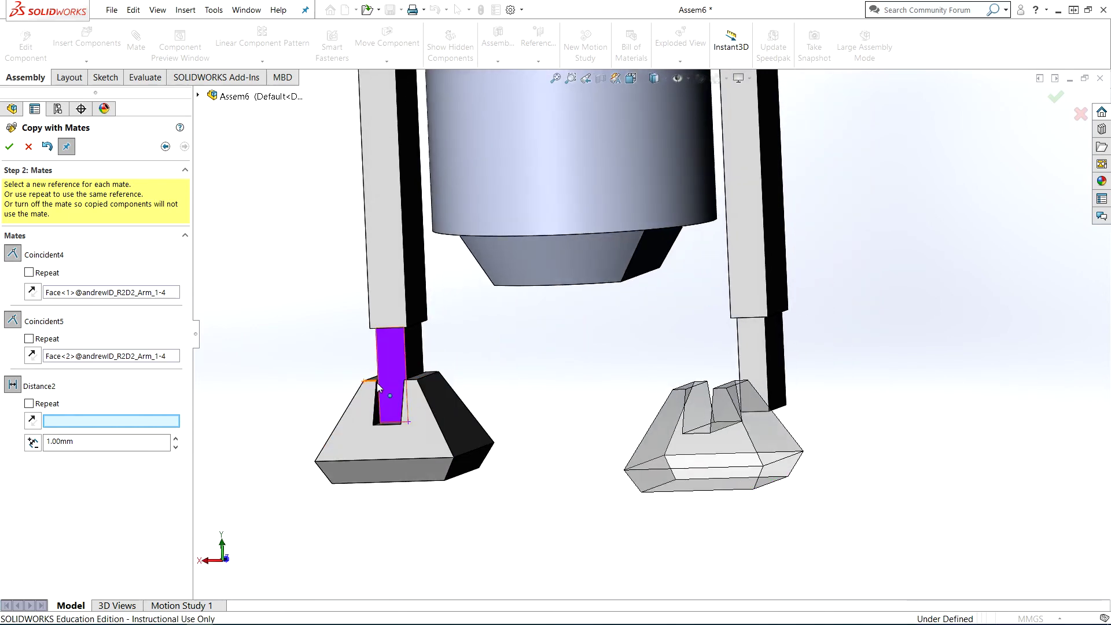
{"action": "left_click", "coordinate": [761, 359]}
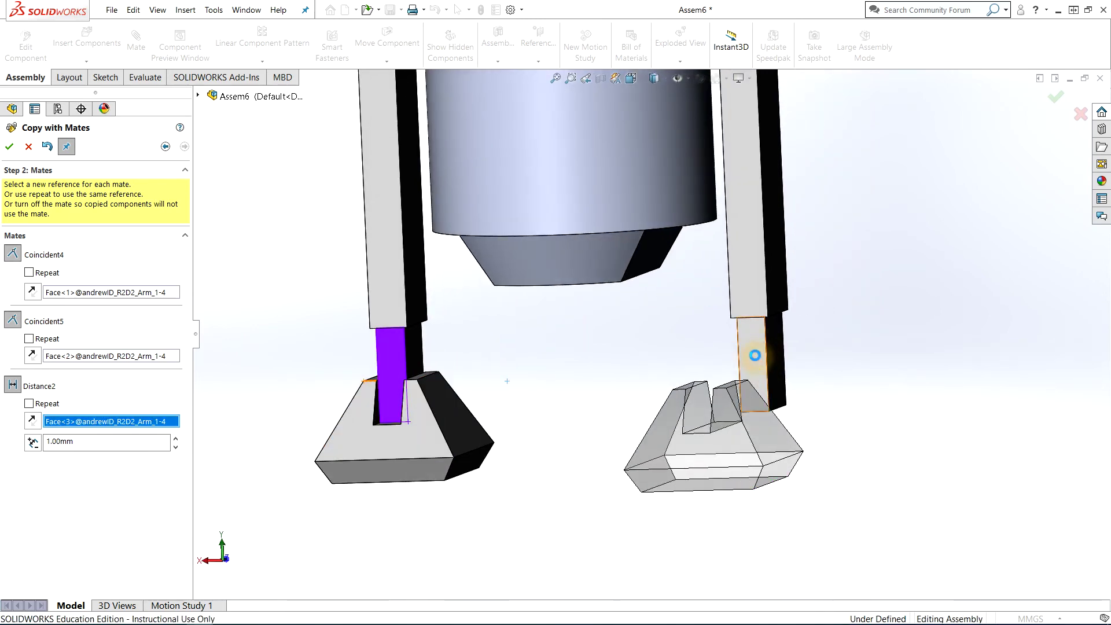
Step: Flip the Distance2 mate alignment, accept the foot copy, and close Copy with Mates
{"action": "middle_click_drag", "start_coordinate": [764, 375], "coordinate": [880, 380]}
{"action": "scroll", "coordinate": [882, 375], "scroll_direction": "down", "scroll_amount": 2}
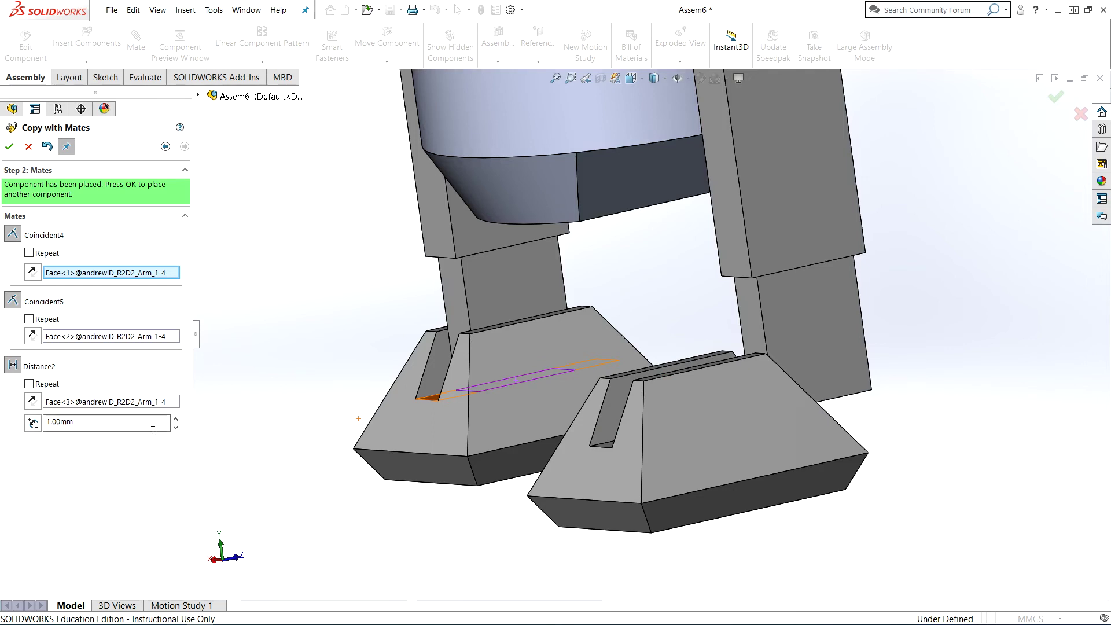
{"action": "left_click", "coordinate": [33, 400]}
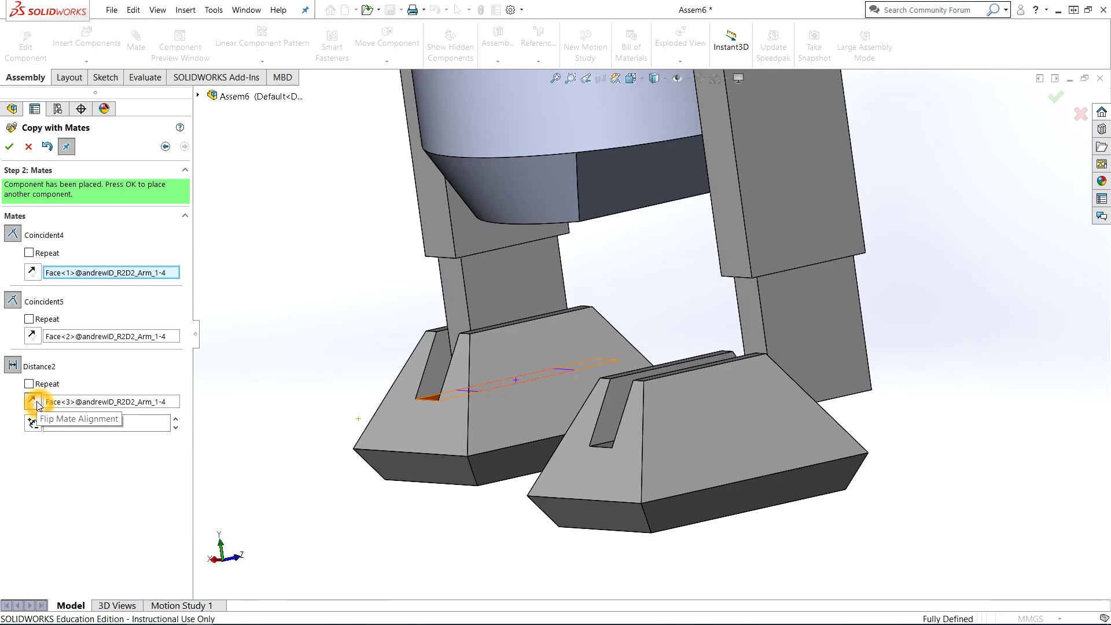
{"action": "left_click", "coordinate": [36, 404]}
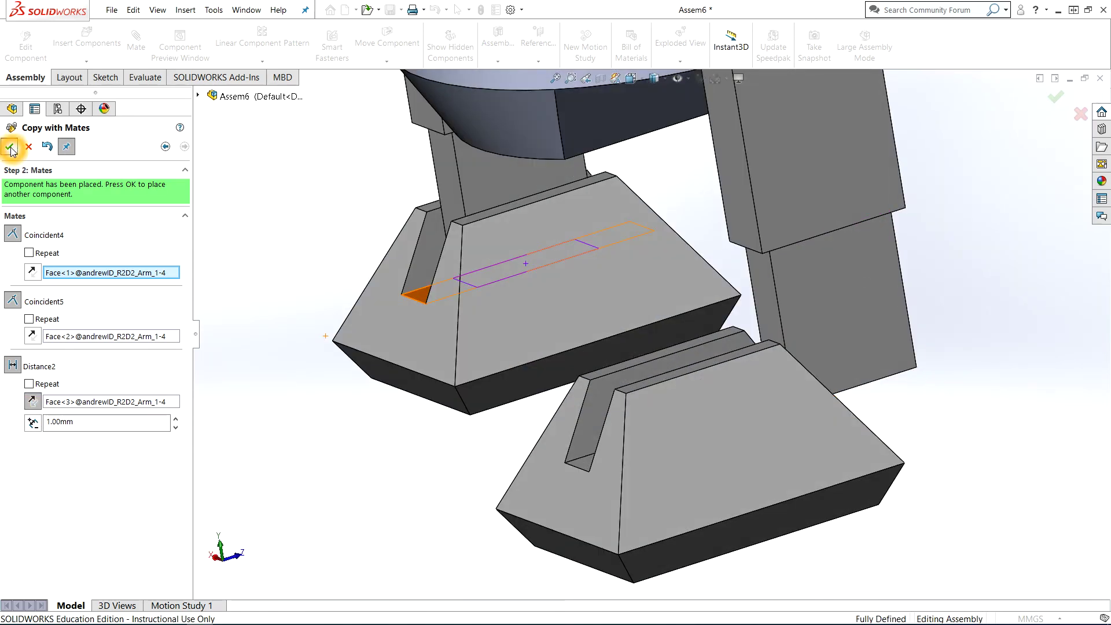
{"action": "left_click", "coordinate": [10, 147]}
{"action": "left_click", "coordinate": [10, 147]}
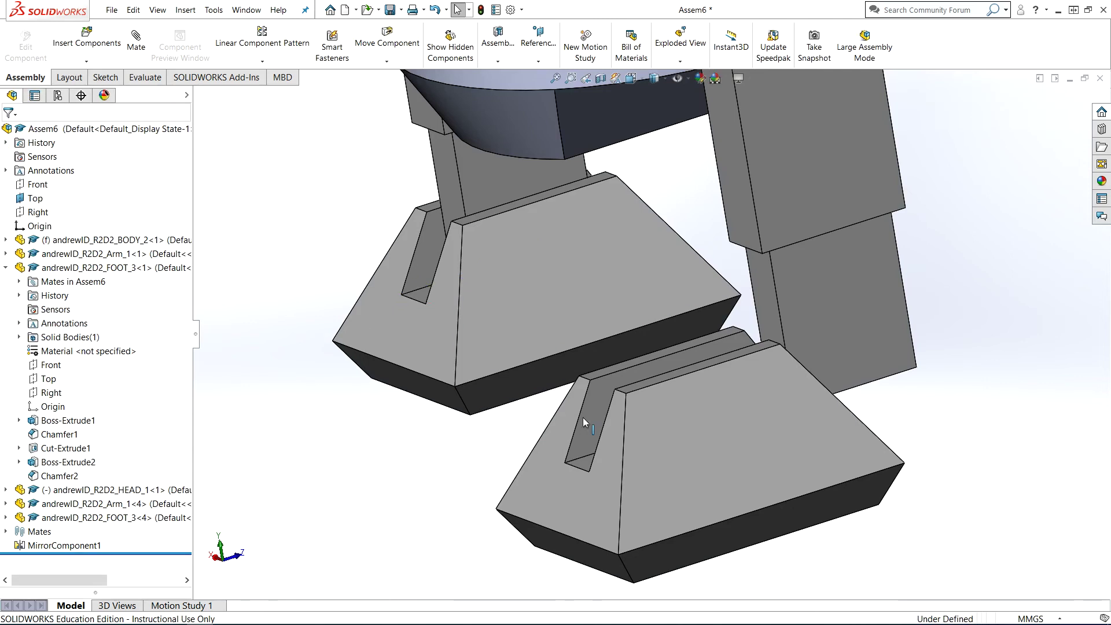
Step: Open the copied foot's Distance5 mate for editing and remove the foot edge from its mate selections
{"action": "left_click", "coordinate": [727, 449]}
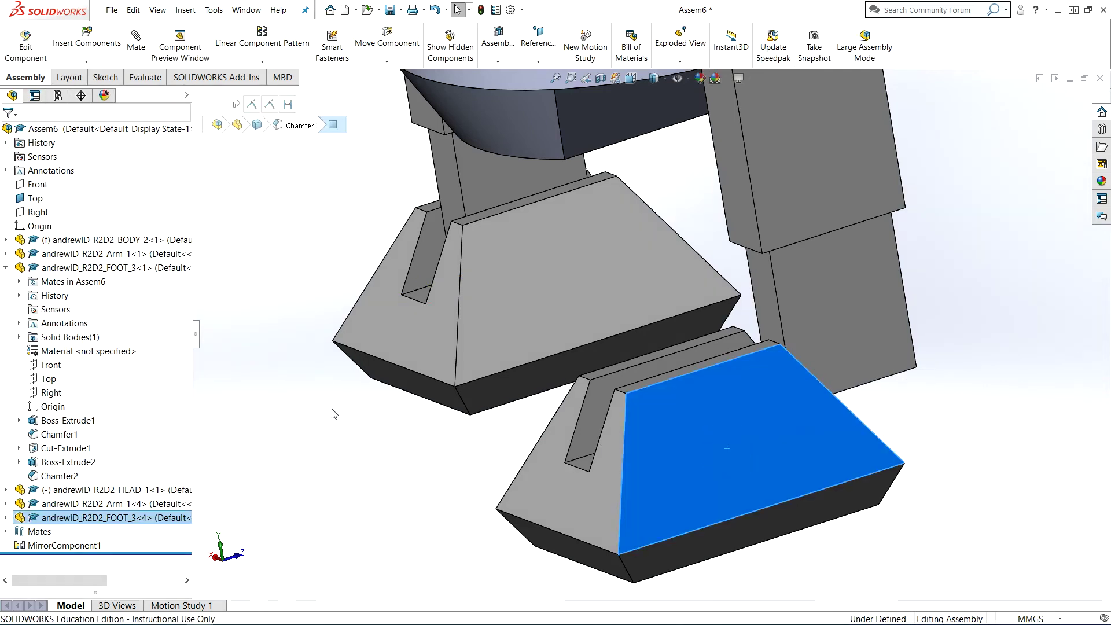
{"action": "left_click", "coordinate": [9, 269]}
{"action": "left_click", "coordinate": [345, 497]}
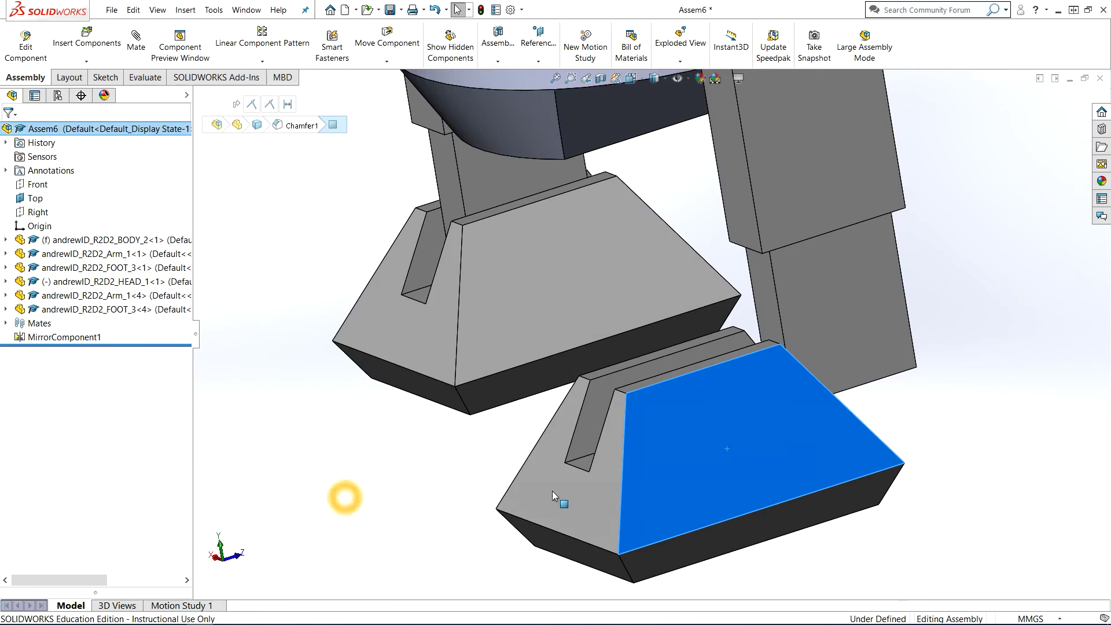
{"action": "left_click", "coordinate": [738, 477]}
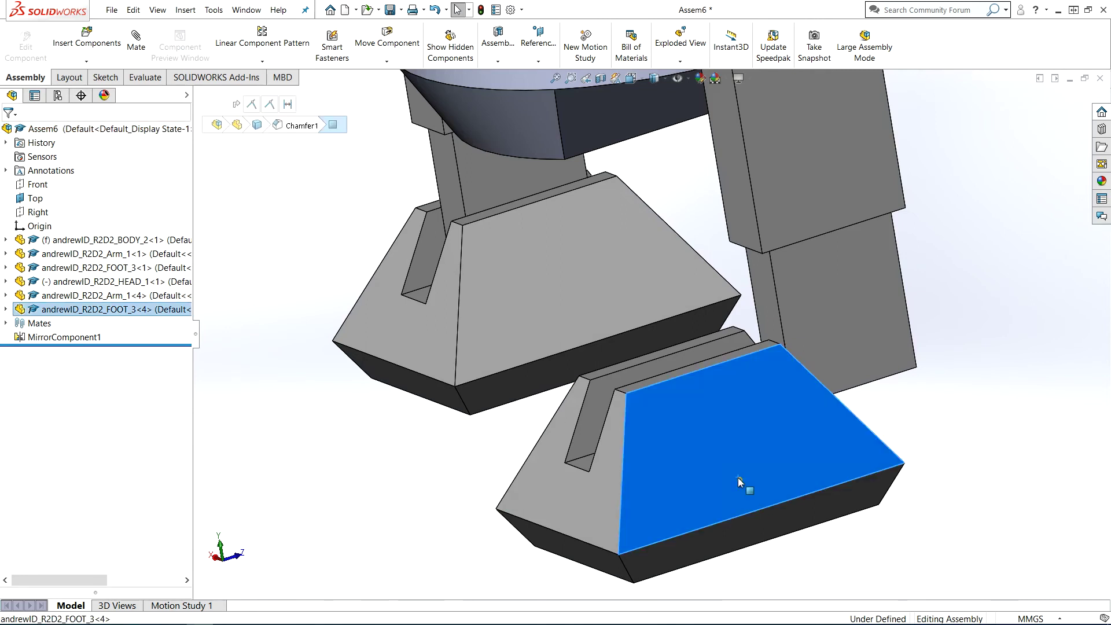
{"action": "left_click", "coordinate": [5, 309]}
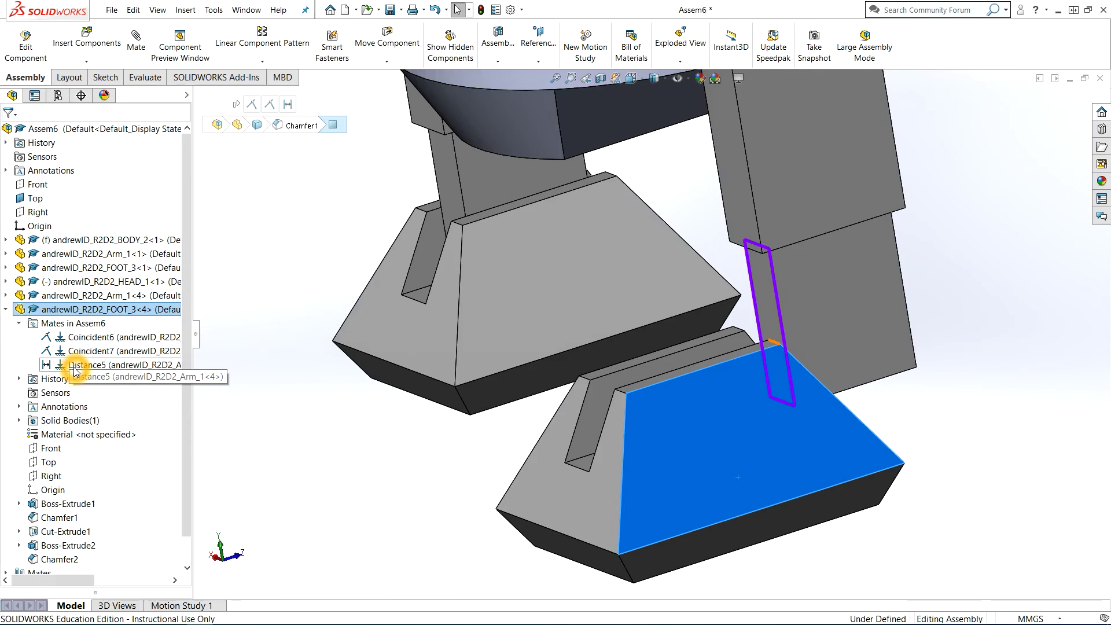
{"action": "right_click", "coordinate": [75, 371]}
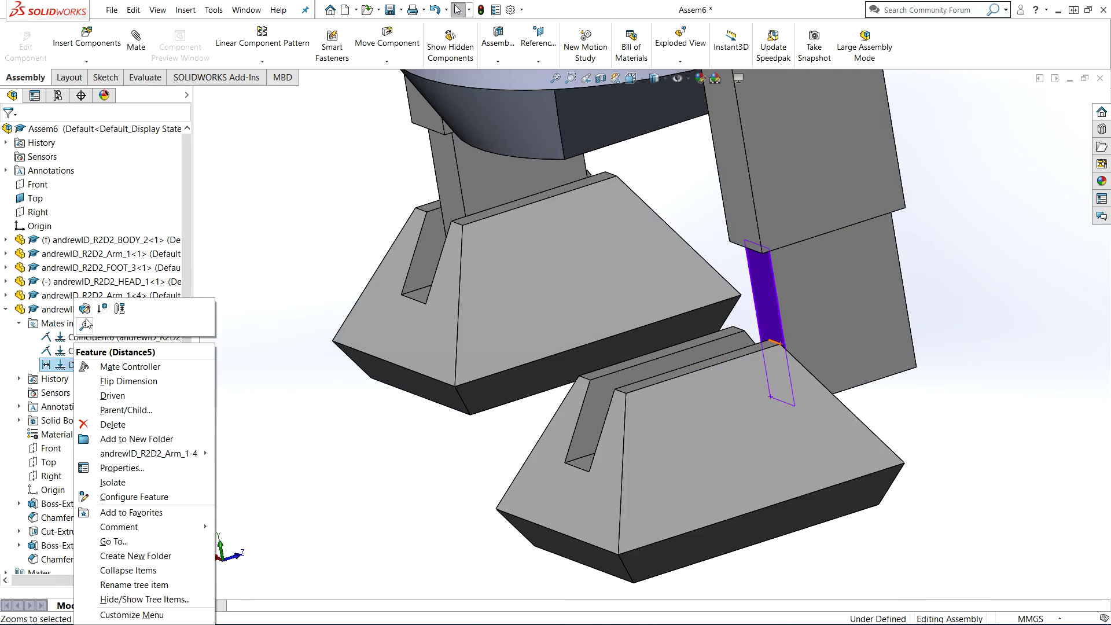
{"action": "left_click", "coordinate": [87, 313]}
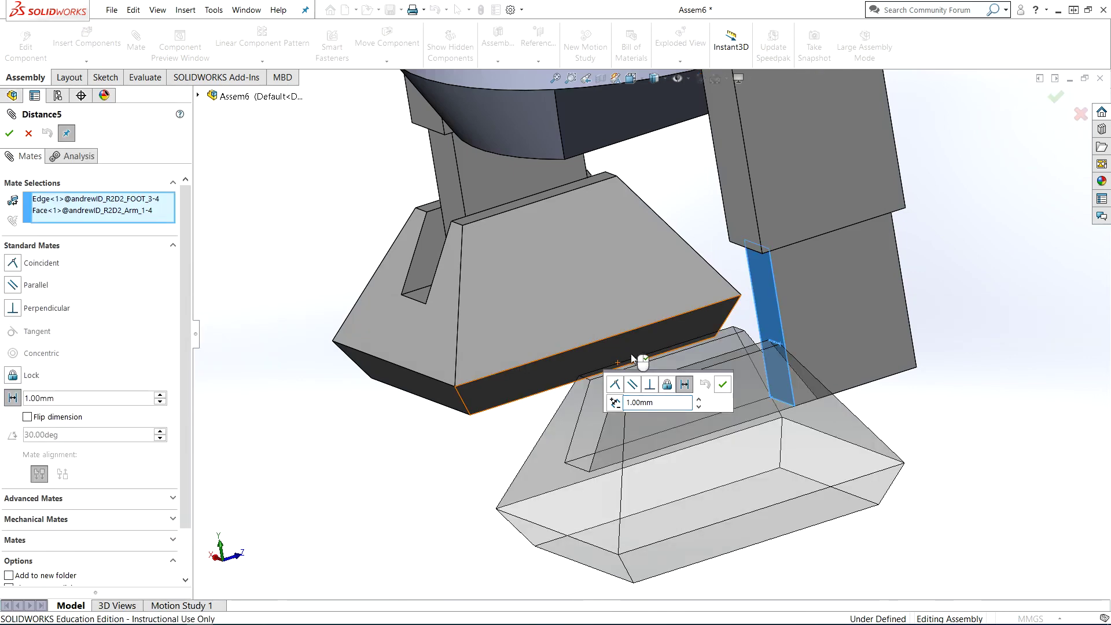
{"action": "scroll", "coordinate": [792, 363], "scroll_direction": "down", "scroll_amount": 3}
{"action": "scroll", "coordinate": [790, 362], "scroll_direction": "down", "scroll_amount": 4}
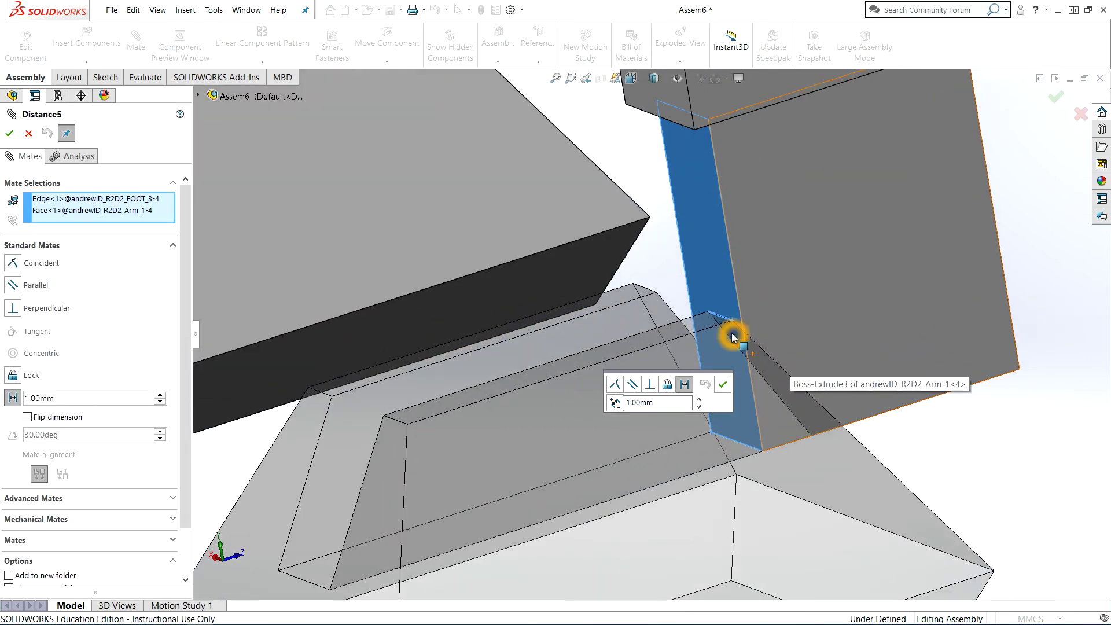
{"action": "left_click", "coordinate": [118, 200]}
{"action": "key", "text": "Delete"}
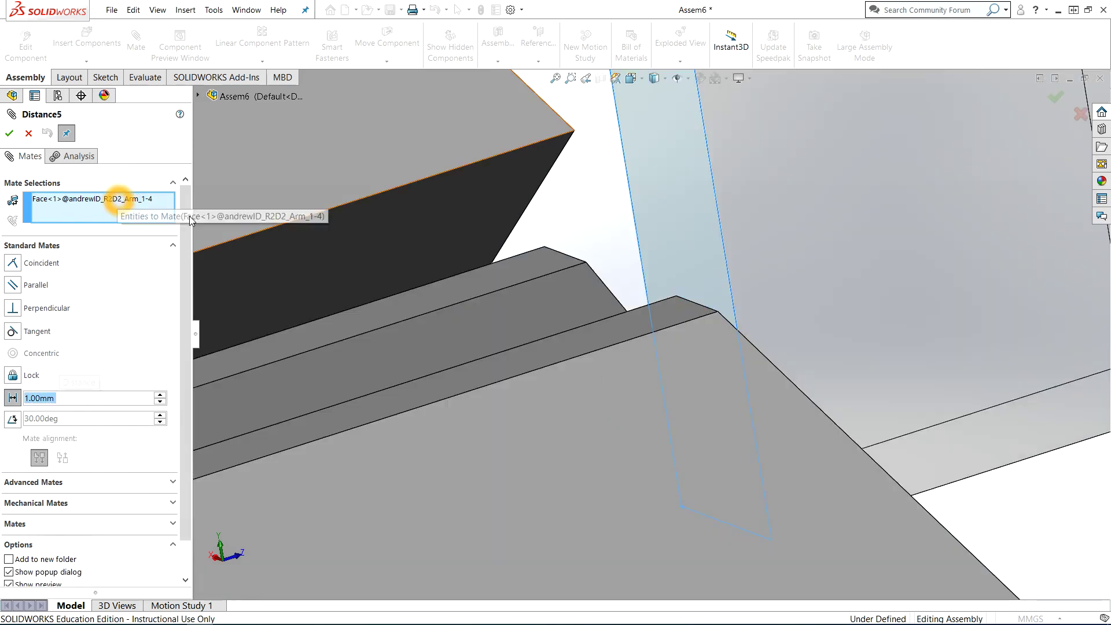
Step: Select the copied foot's top edge at the opposite end of the slot as the replacement reference, keep 1.00 mm, and finish the mate
{"action": "scroll", "coordinate": [563, 311], "scroll_direction": "up", "scroll_amount": 6}
{"action": "middle_click_drag", "start_coordinate": [437, 393], "coordinate": [493, 385]}
{"action": "scroll", "coordinate": [447, 381], "scroll_direction": "down", "scroll_amount": 3}
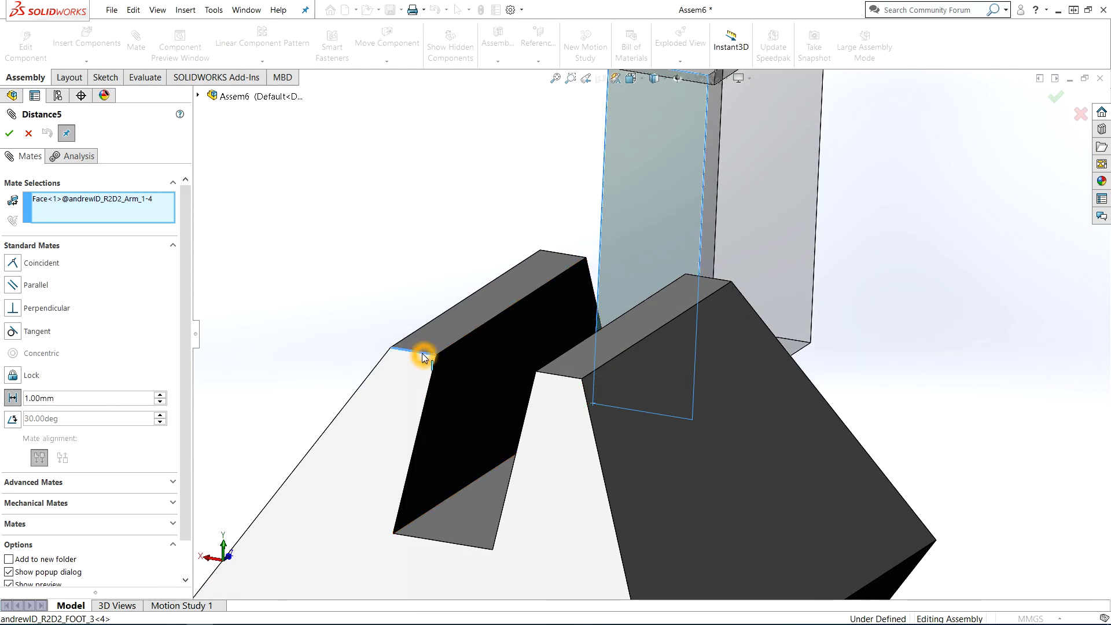
{"action": "left_click", "coordinate": [424, 358]}
{"action": "scroll", "coordinate": [423, 355], "scroll_direction": "up", "scroll_amount": 3}
{"action": "scroll", "coordinate": [422, 343], "scroll_direction": "up", "scroll_amount": 2}
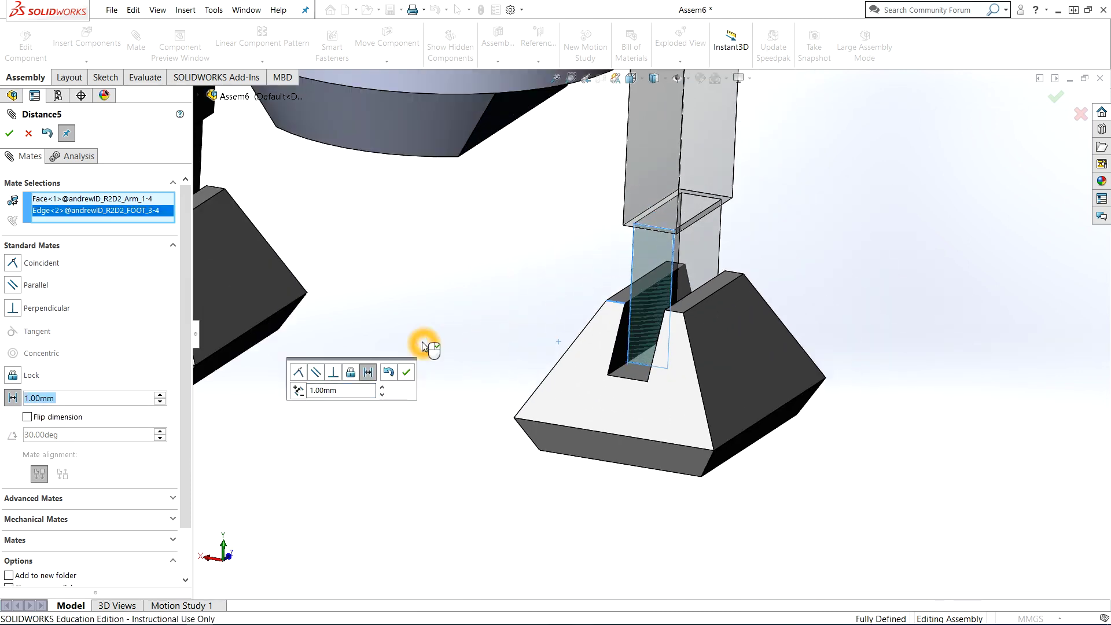
{"action": "scroll", "coordinate": [424, 341], "scroll_direction": "up", "scroll_amount": 3}
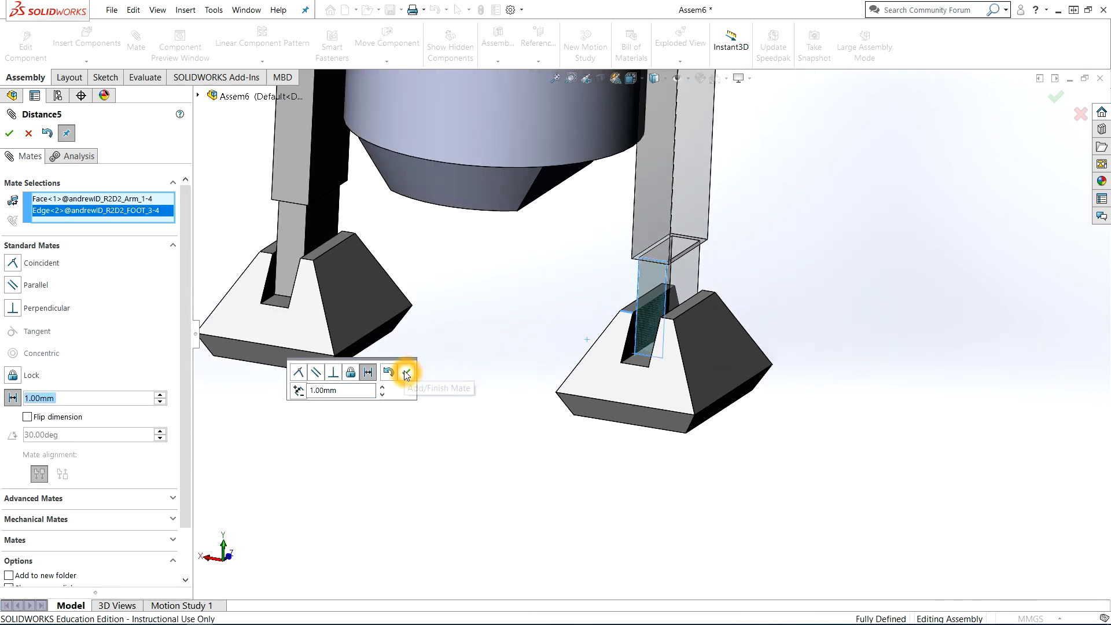
{"action": "left_click", "coordinate": [407, 375]}
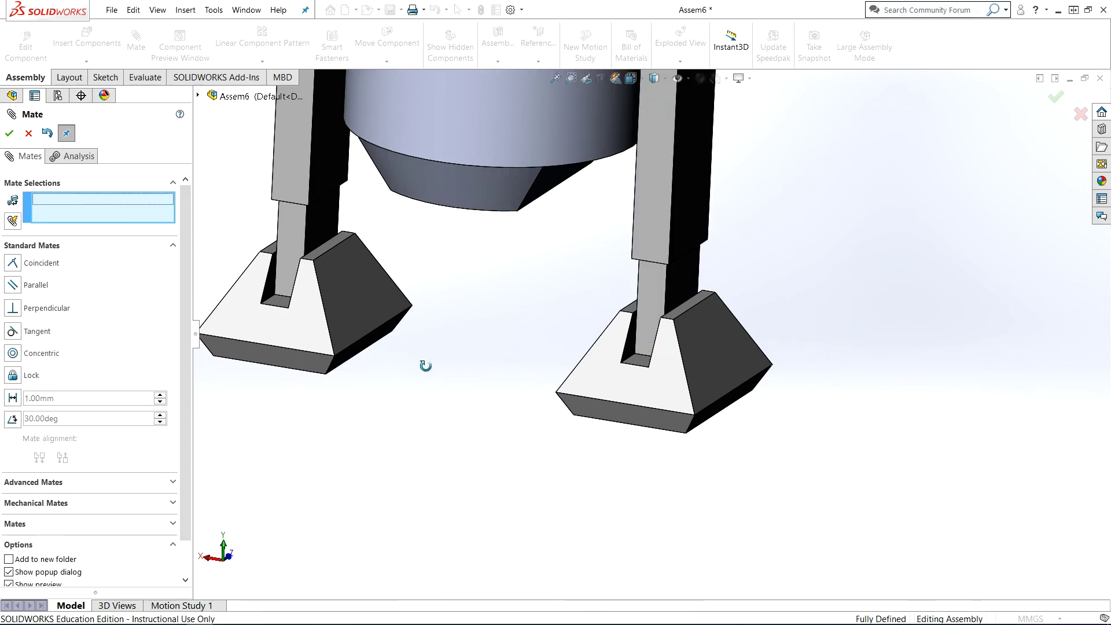
{"action": "scroll", "coordinate": [426, 367], "scroll_direction": "up", "scroll_amount": 3}
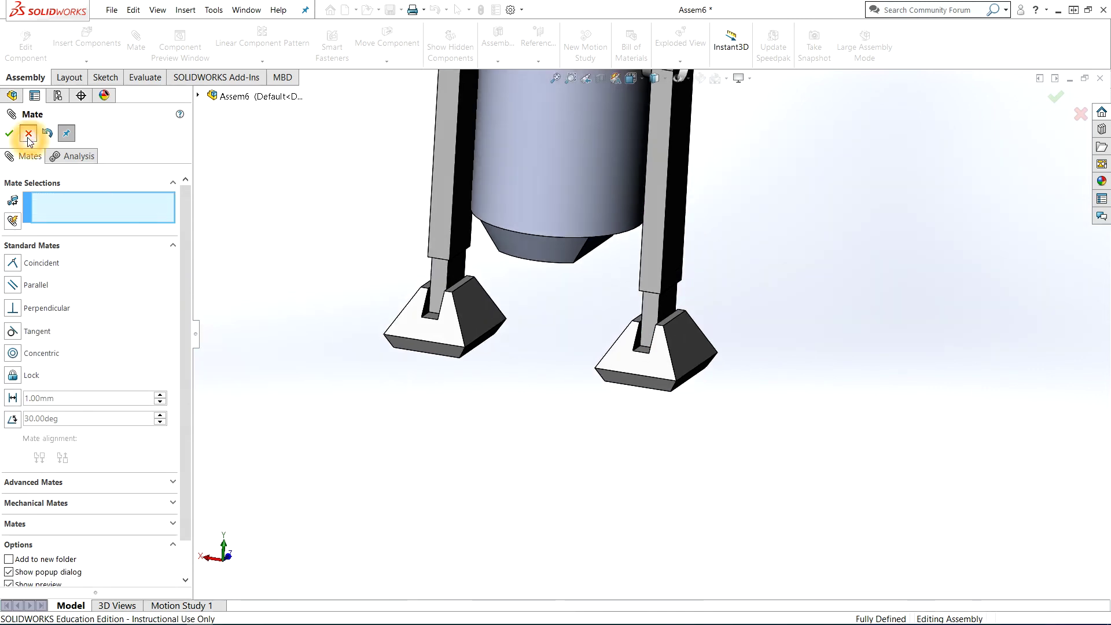
{"action": "left_click", "coordinate": [9, 133]}
Step: Examine the whole assembly in the back, right and isometric views to check the alignment of both arms and feet
{"action": "key", "text": "f"}
{"action": "key", "text": "space"}
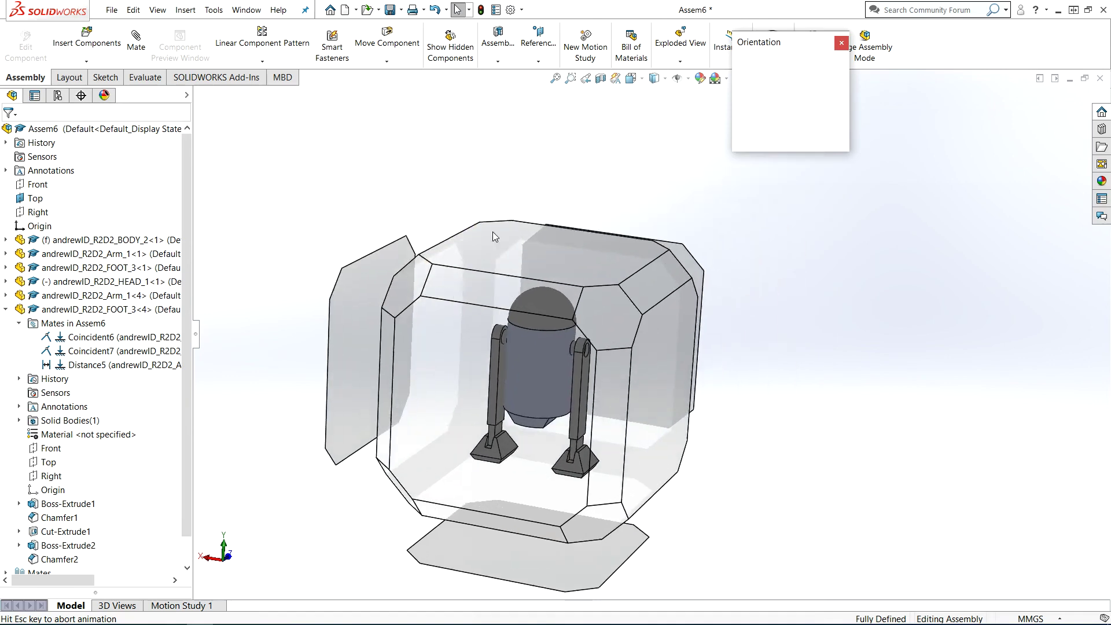
{"action": "left_click", "coordinate": [433, 356]}
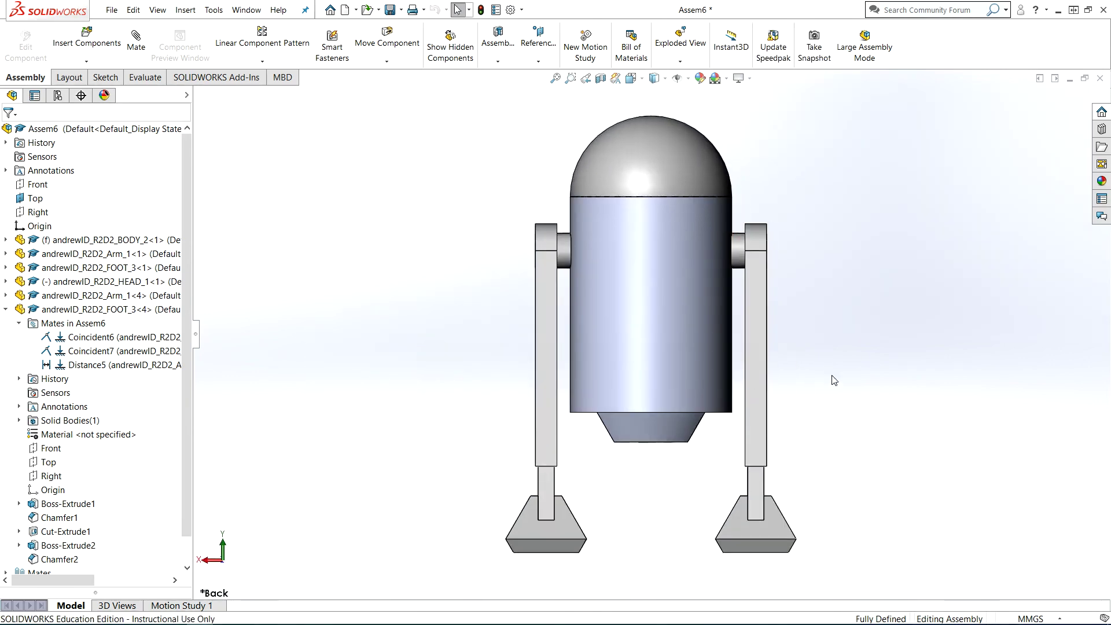
{"action": "middle_click_drag", "start_coordinate": [834, 380], "coordinate": [902, 373]}
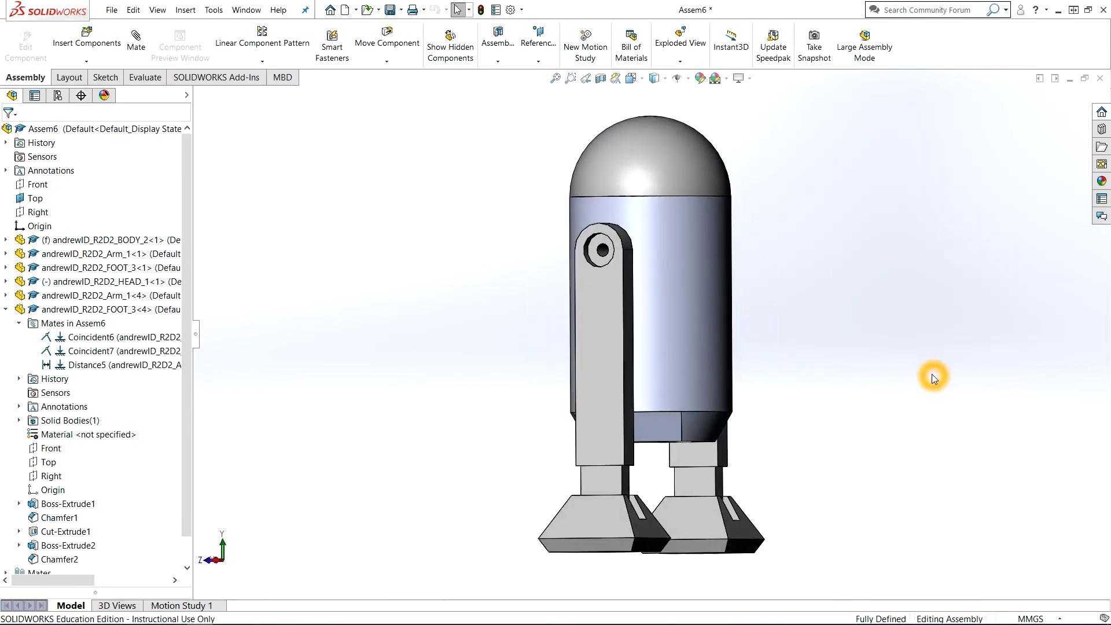
{"action": "key", "text": "space"}
{"action": "left_click", "coordinate": [433, 353]}
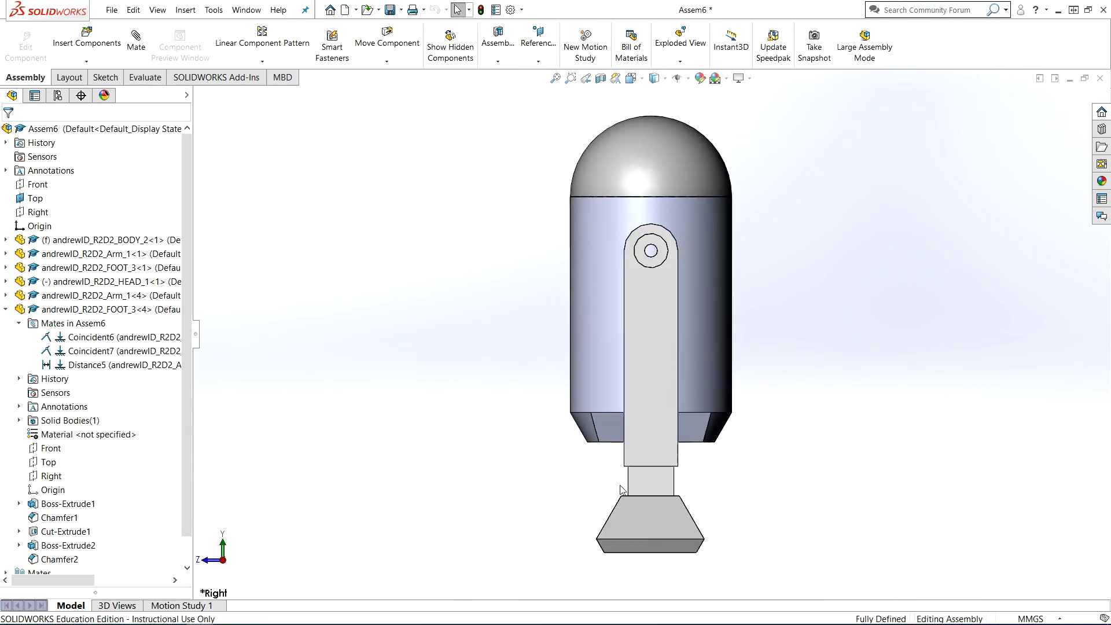
{"action": "scroll", "coordinate": [682, 495], "scroll_direction": "down", "scroll_amount": 10}
{"action": "scroll", "coordinate": [683, 487], "scroll_direction": "up", "scroll_amount": 10}
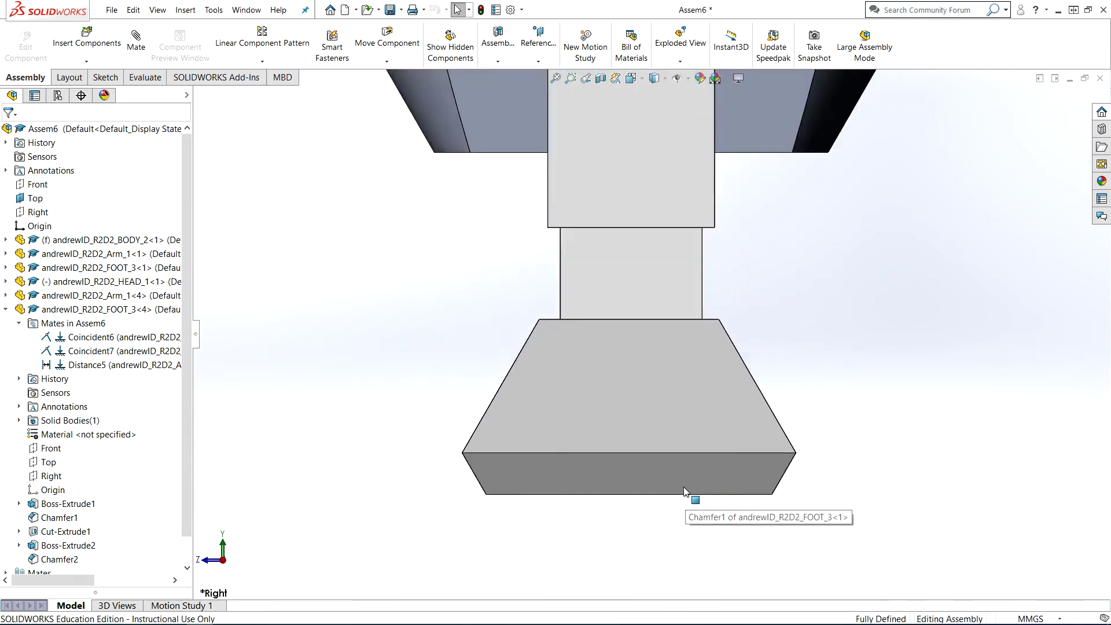
{"action": "middle_click_drag", "start_coordinate": [777, 274], "coordinate": [706, 273]}
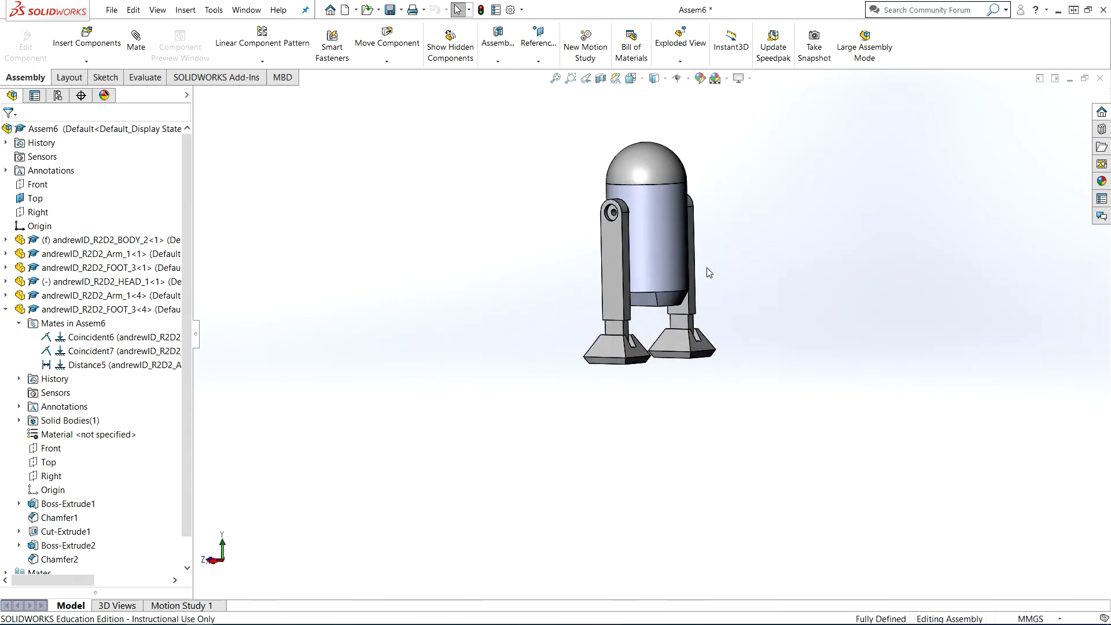
{"action": "key", "text": "space"}
{"action": "left_click", "coordinate": [529, 280]}
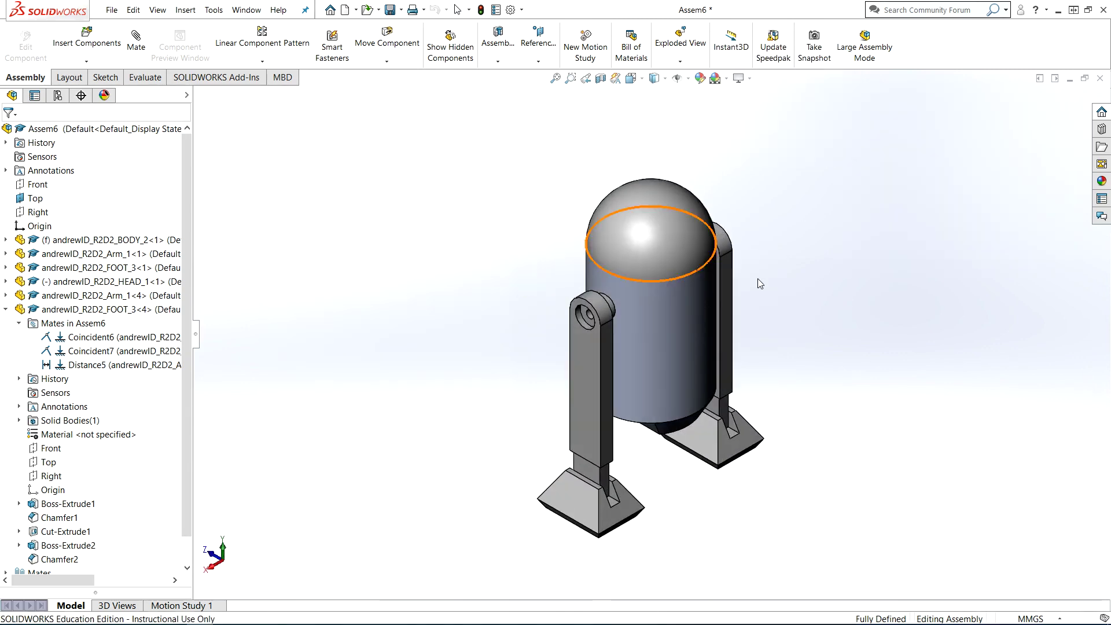
{"action": "middle_click_drag", "start_coordinate": [788, 387], "coordinate": [761, 293]}
{"action": "key", "text": "space"}
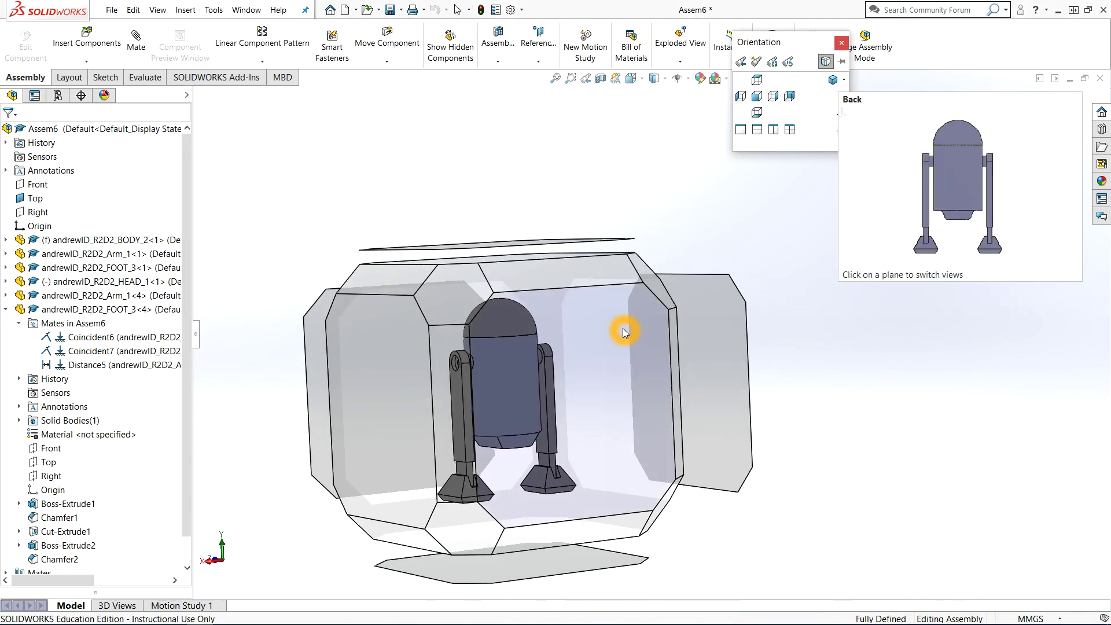
{"action": "left_click", "coordinate": [624, 330]}
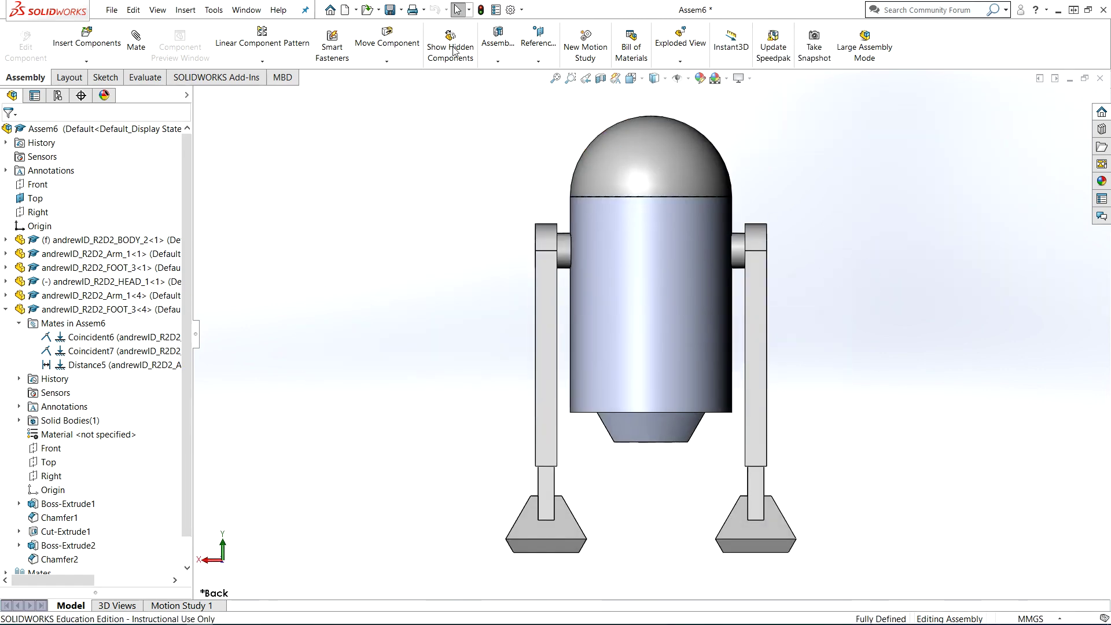
Step: Start saving the assembly in the R2D2 Assembly folder, using the existing file's name andrewID_R2D2_Assembly
{"action": "left_click", "coordinate": [391, 11]}
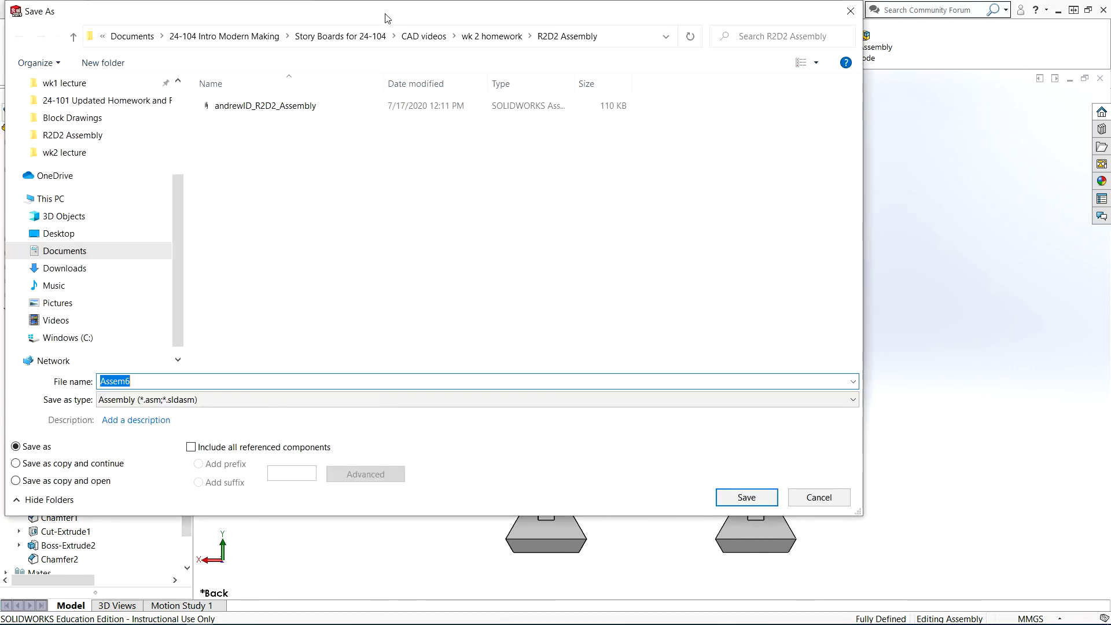
{"action": "left_click_drag", "start_coordinate": [376, 22], "coordinate": [406, 27]}
{"action": "left_click", "coordinate": [305, 115]}
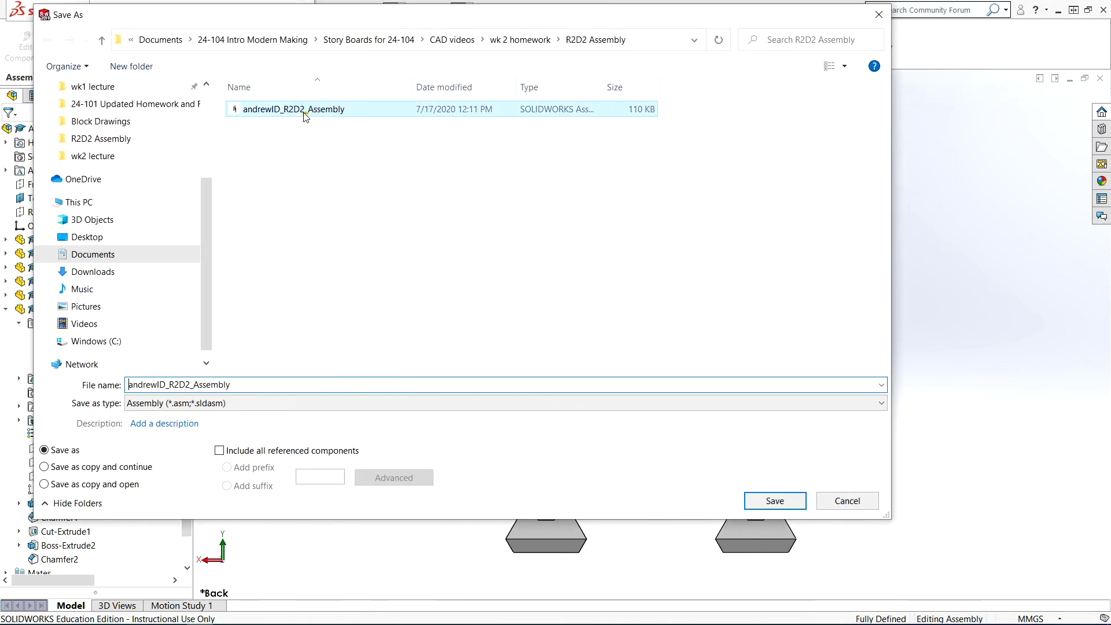
{"action": "left_click", "coordinate": [241, 386]}
{"action": "left_click", "coordinate": [247, 387]}
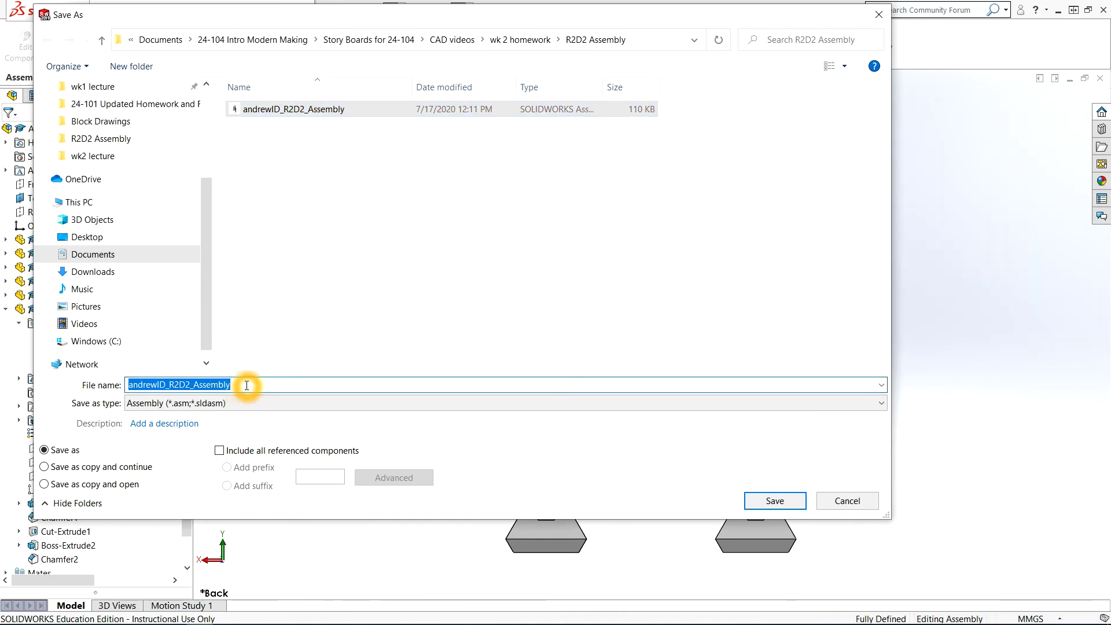
{"action": "left_click_drag", "start_coordinate": [248, 386], "coordinate": [139, 392]}
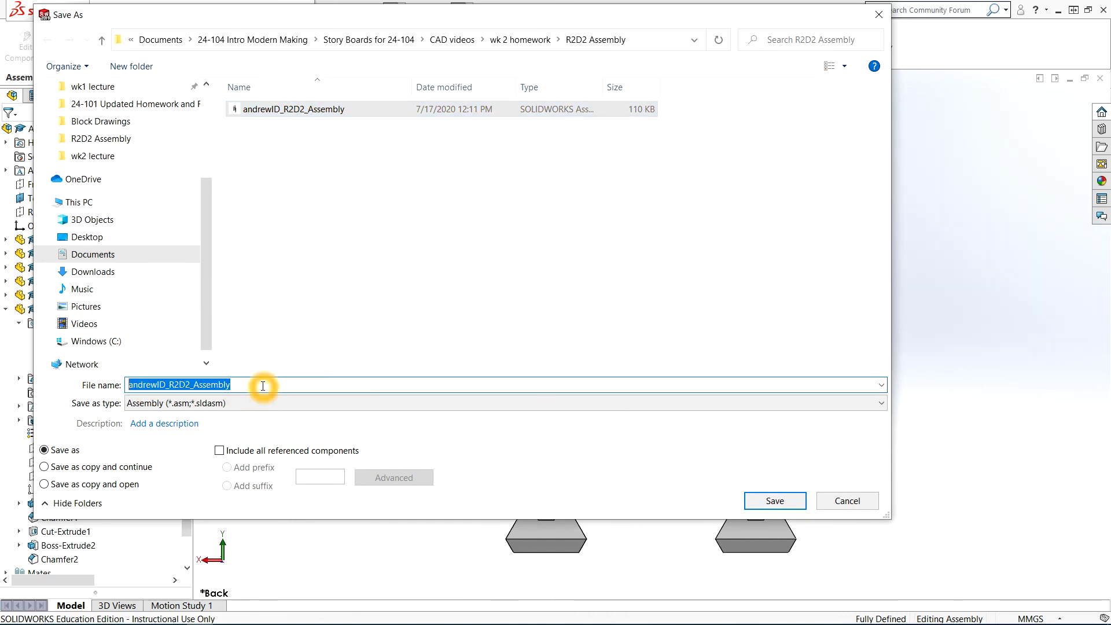